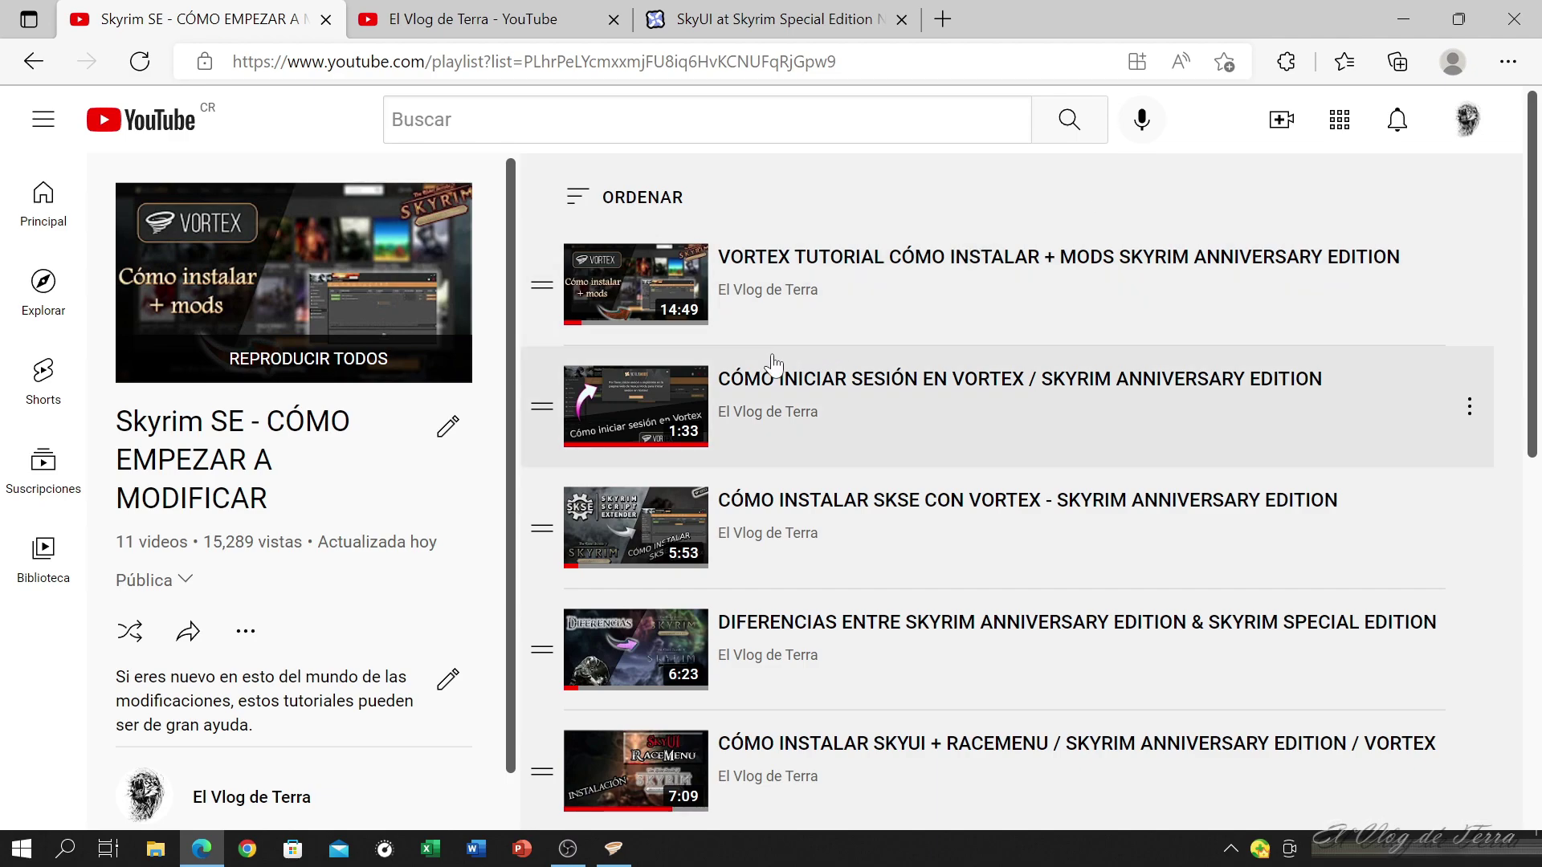
Review the SkyUI files page on Nexus Mods, the YouTube channel page and the Skyrim SE playlist.
click(759, 19)
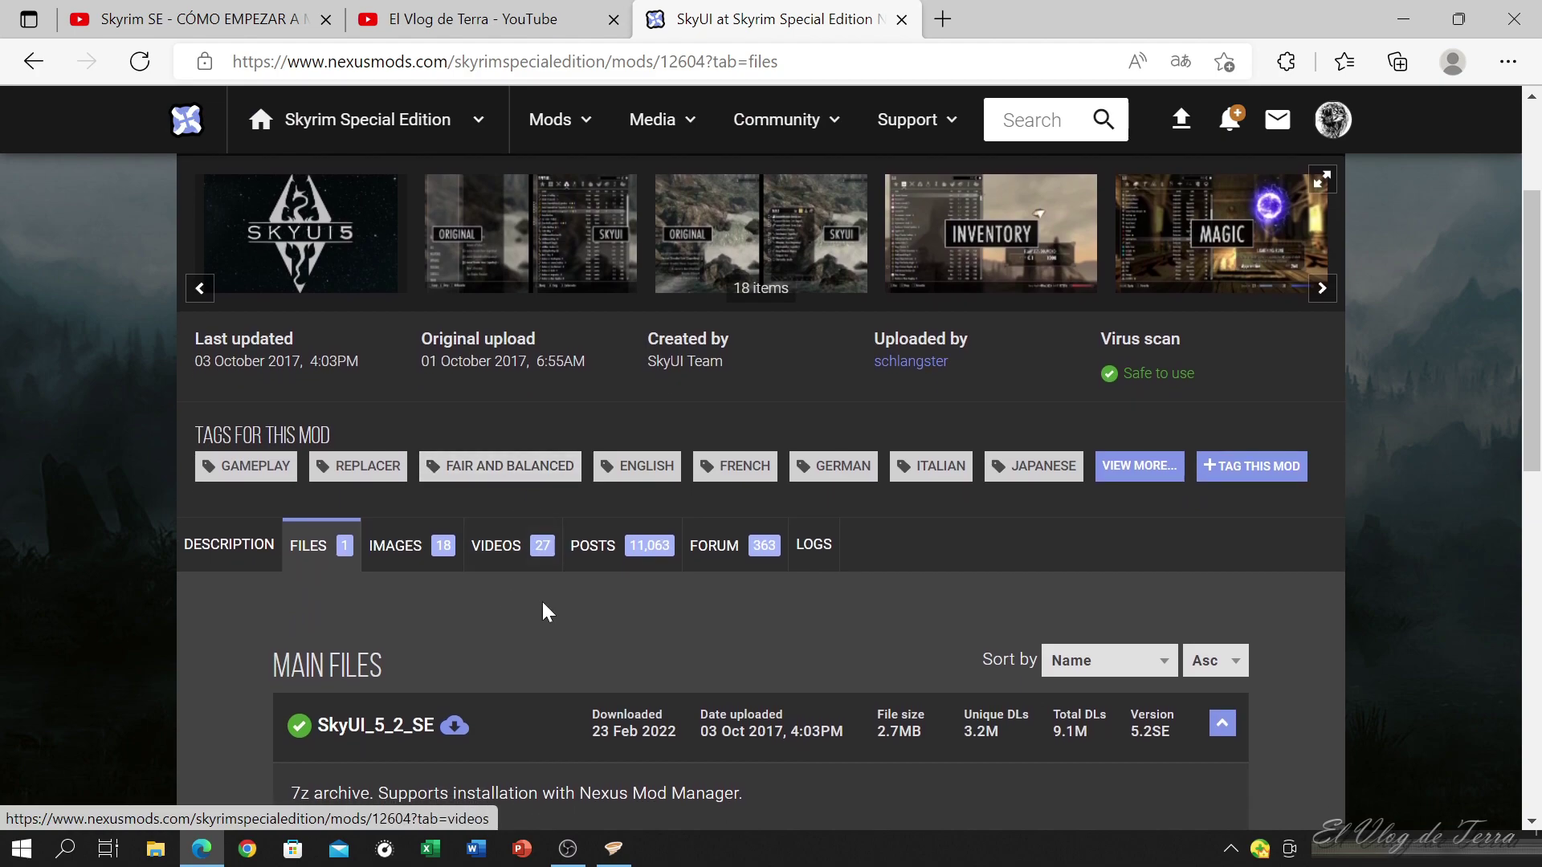
scroll(538, 609, down, 3)
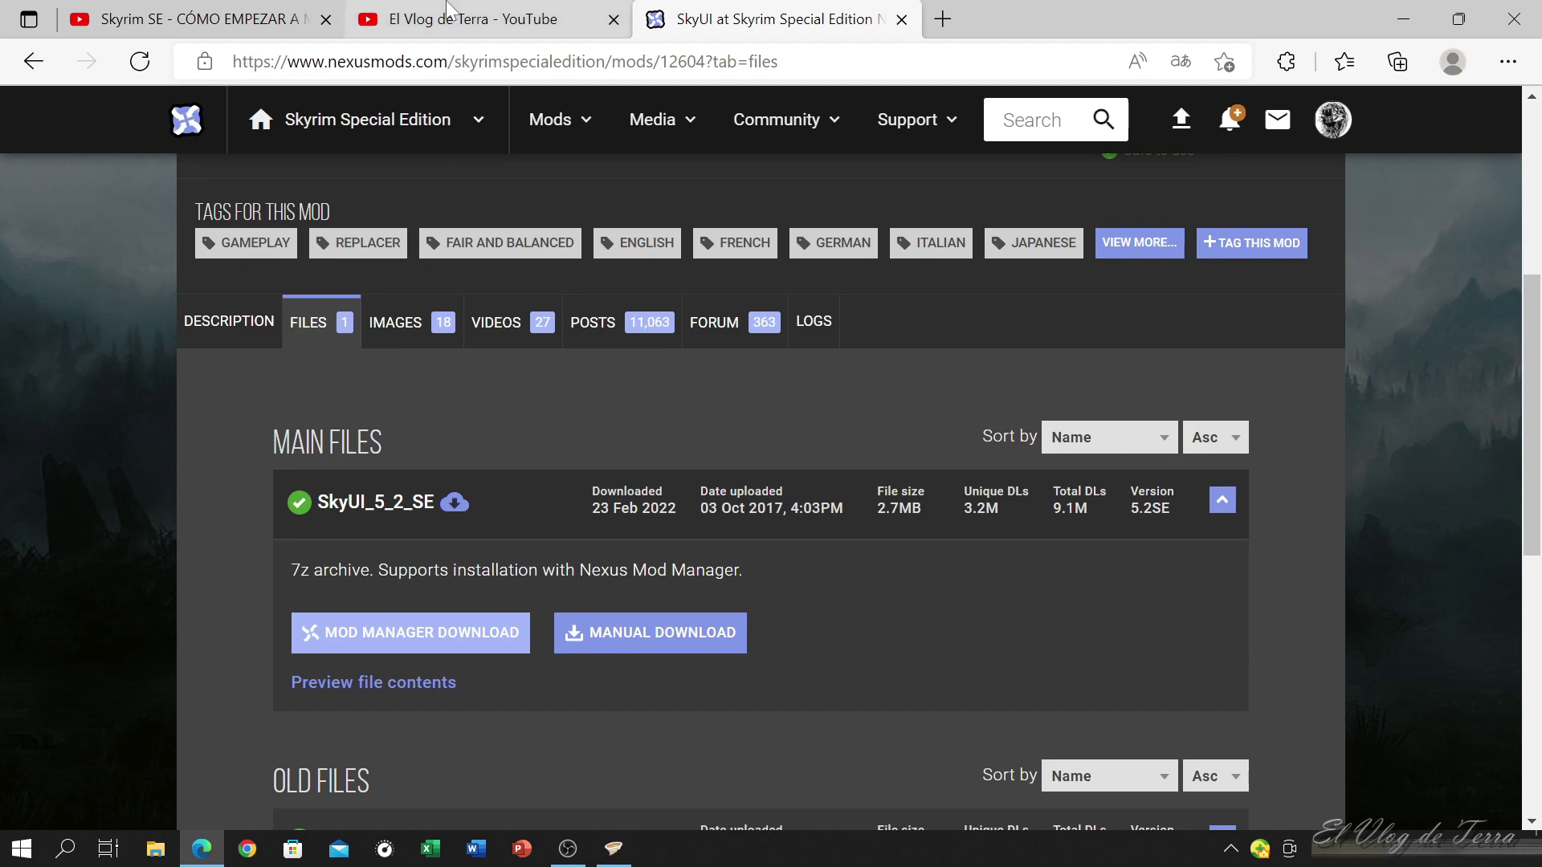
click(474, 19)
click(193, 19)
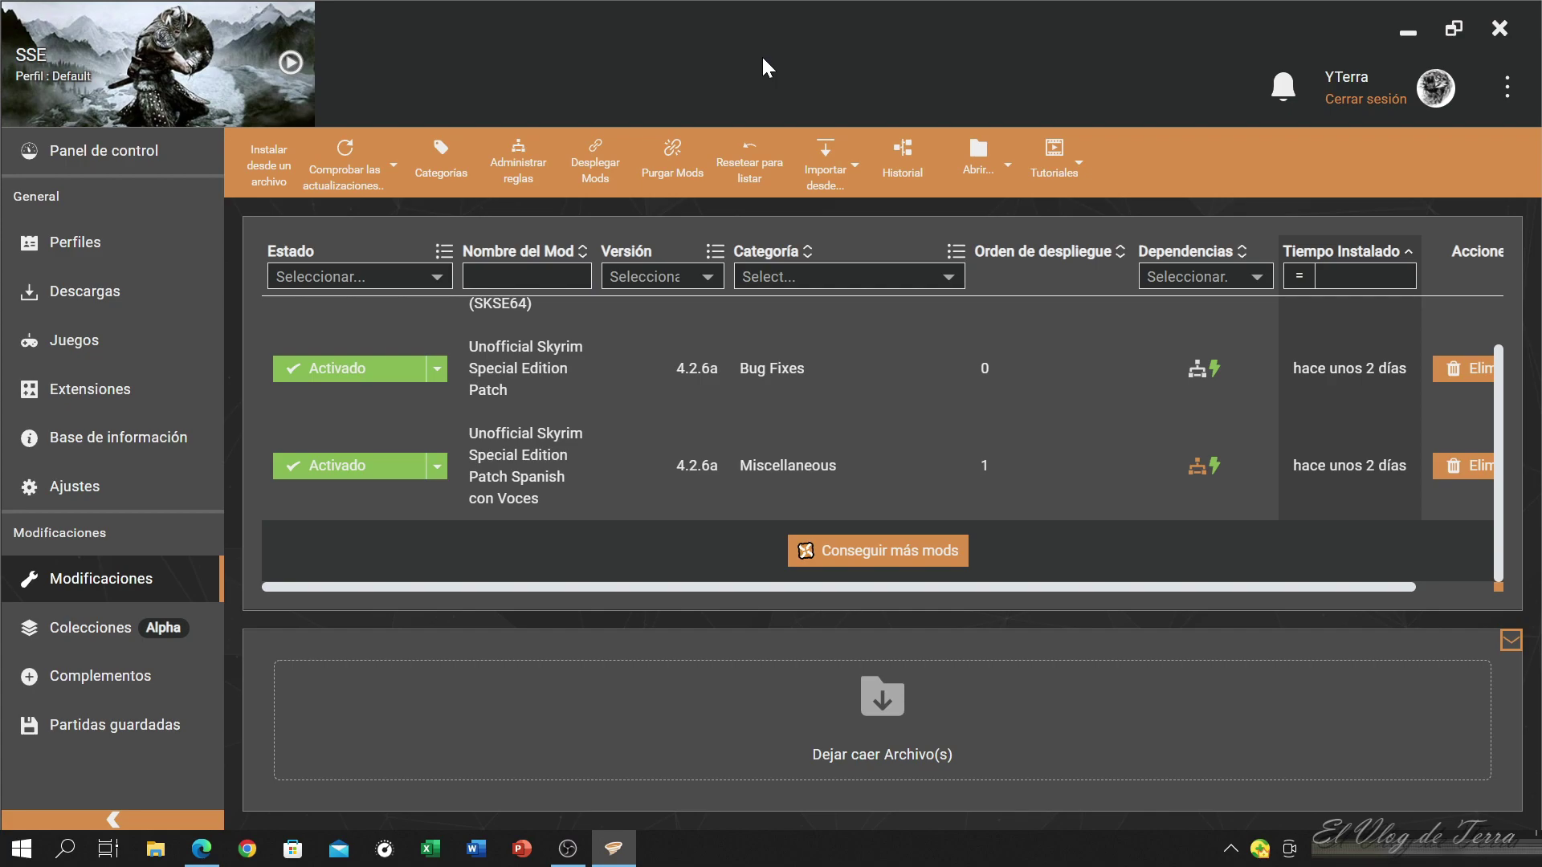
Send the SkyUI_5_2_SE main file from Nexus Mods to the mod manager and switch to Vortex.
click(202, 845)
scroll(613, 508, down, 3)
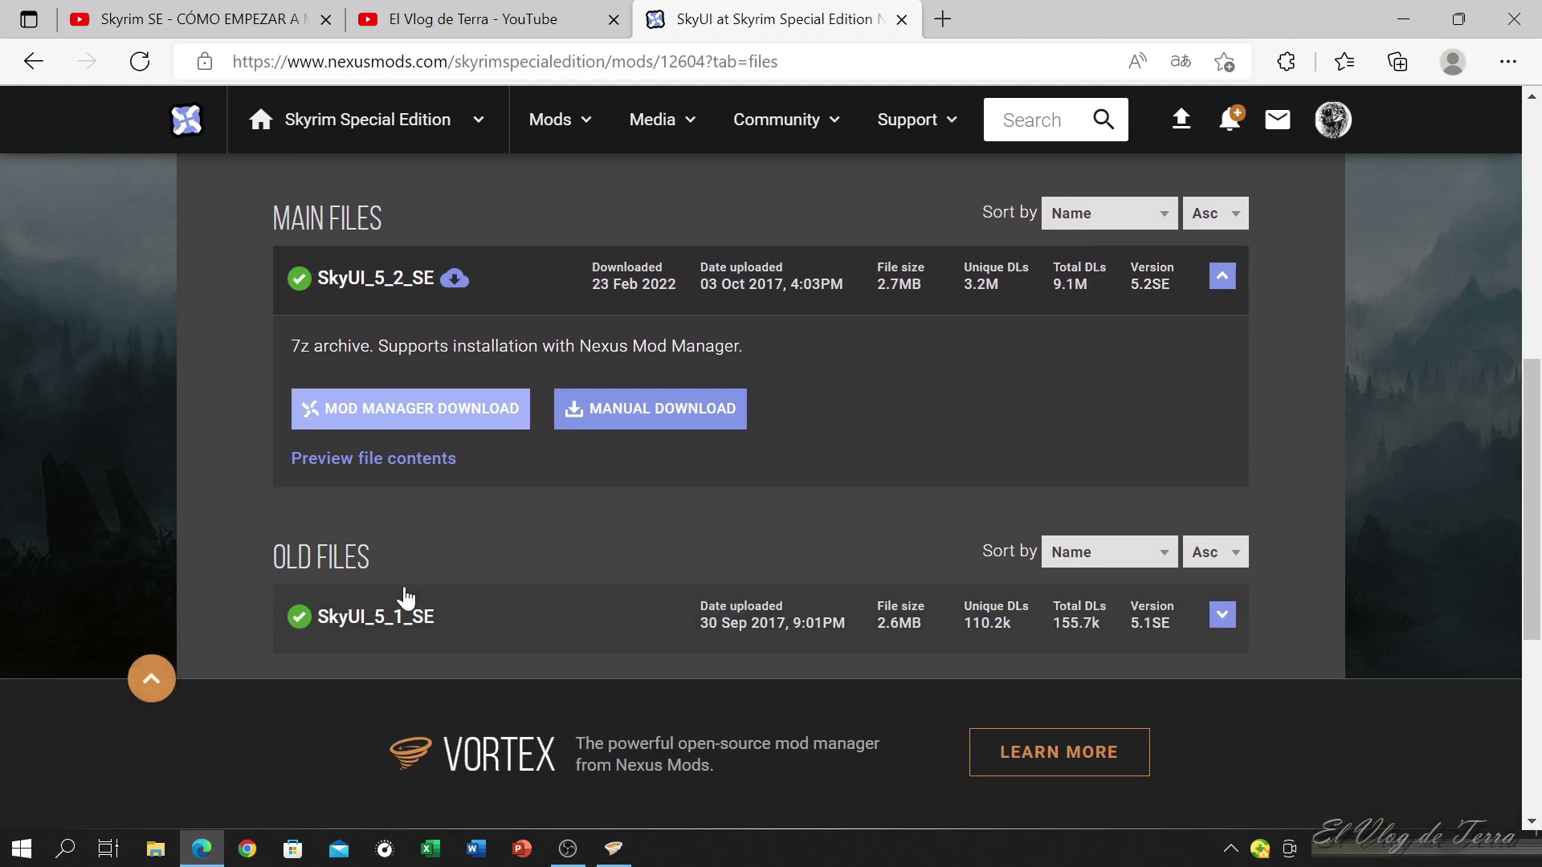
click(379, 427)
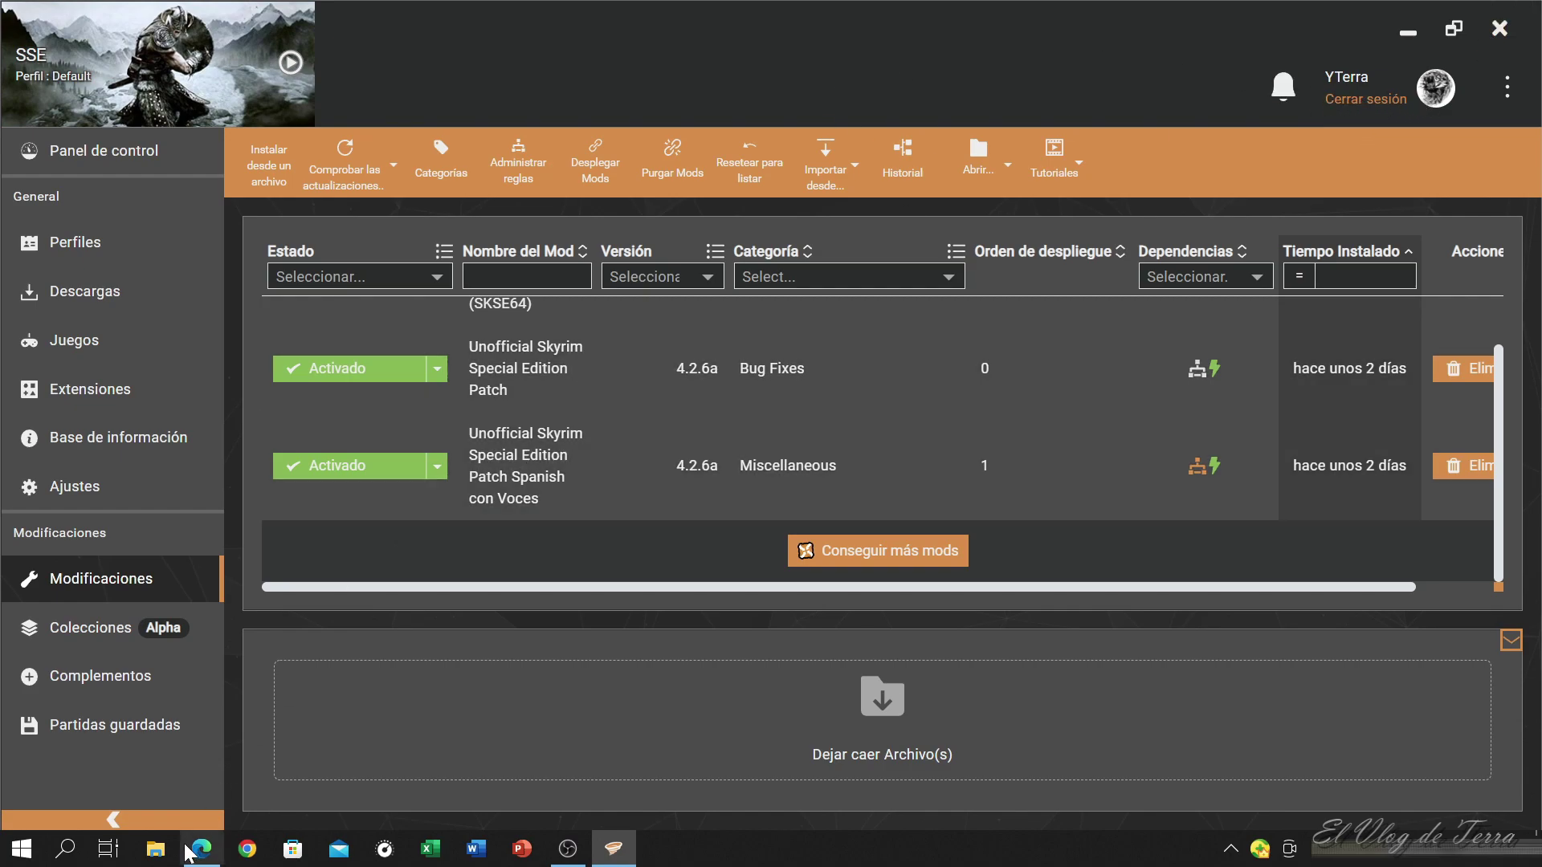
click(194, 861)
scroll(329, 643, up, 8)
scroll(356, 516, down, 1)
scroll(357, 518, down, 6)
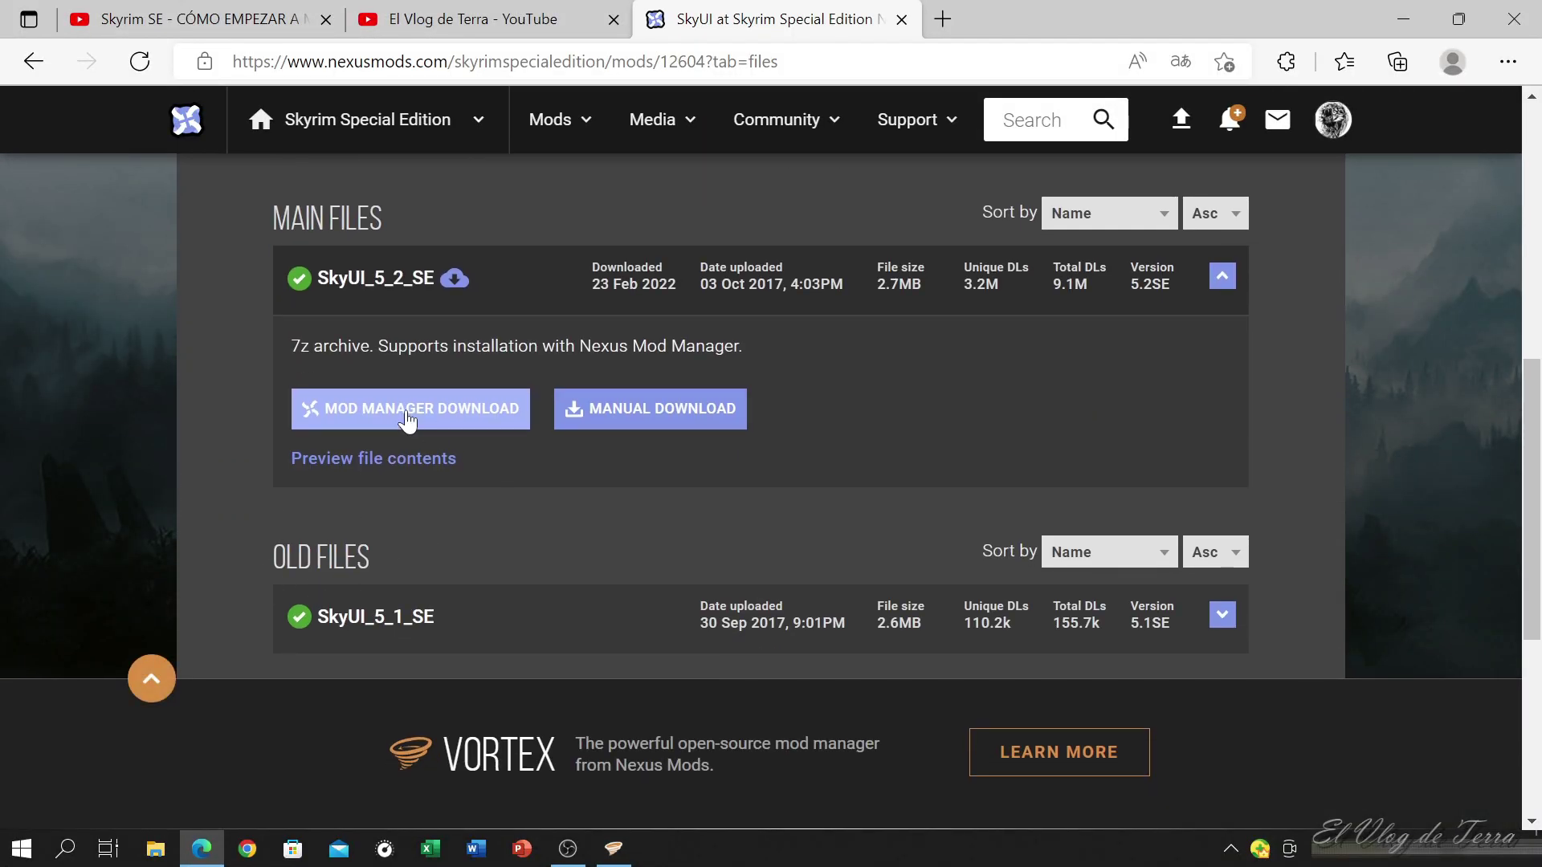
click(360, 415)
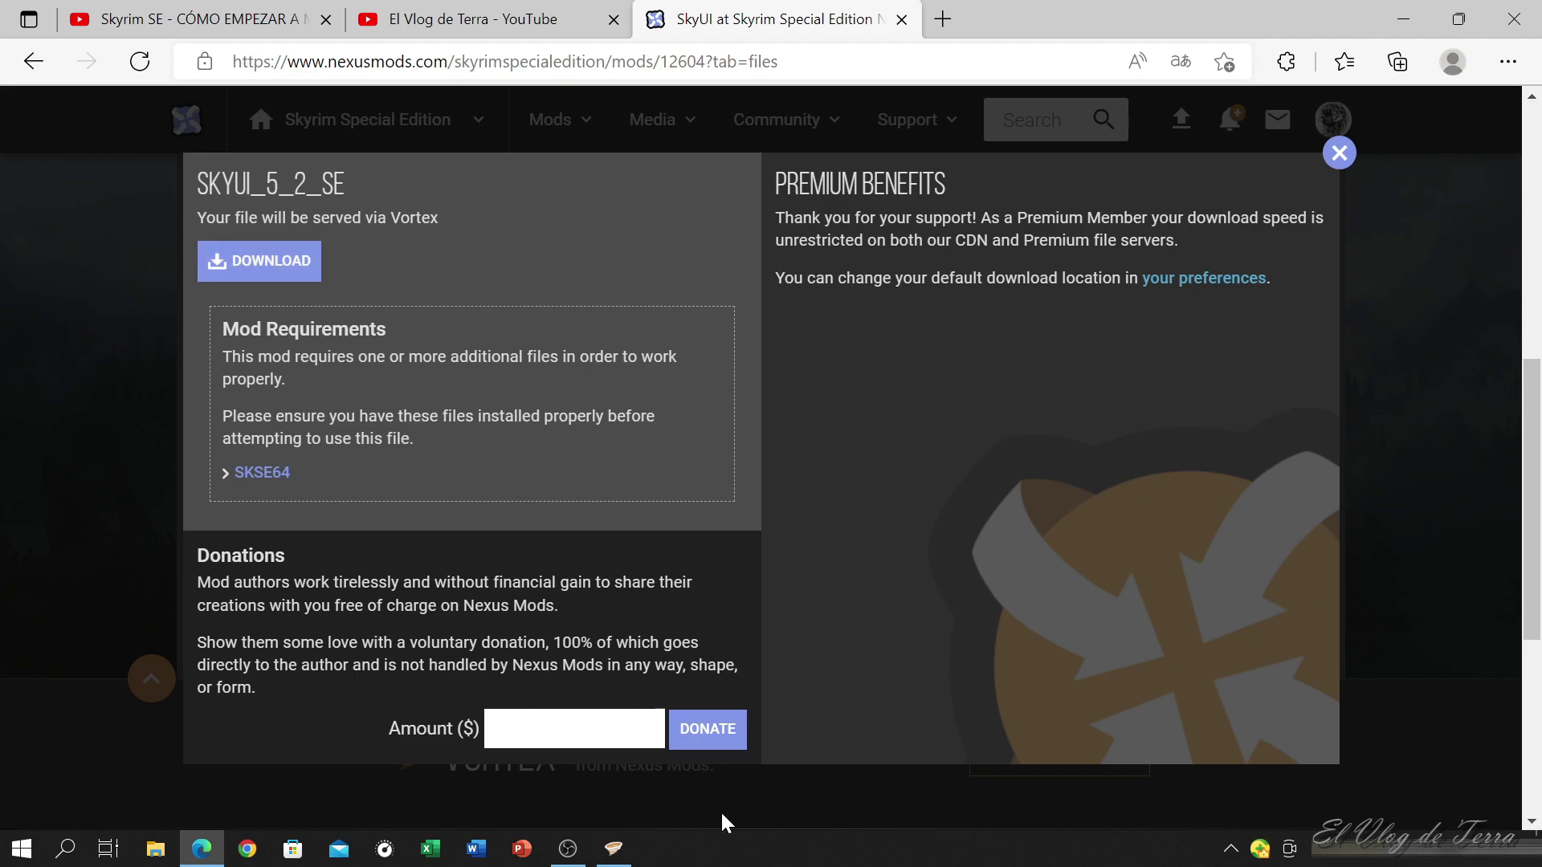
click(1339, 152)
click(613, 849)
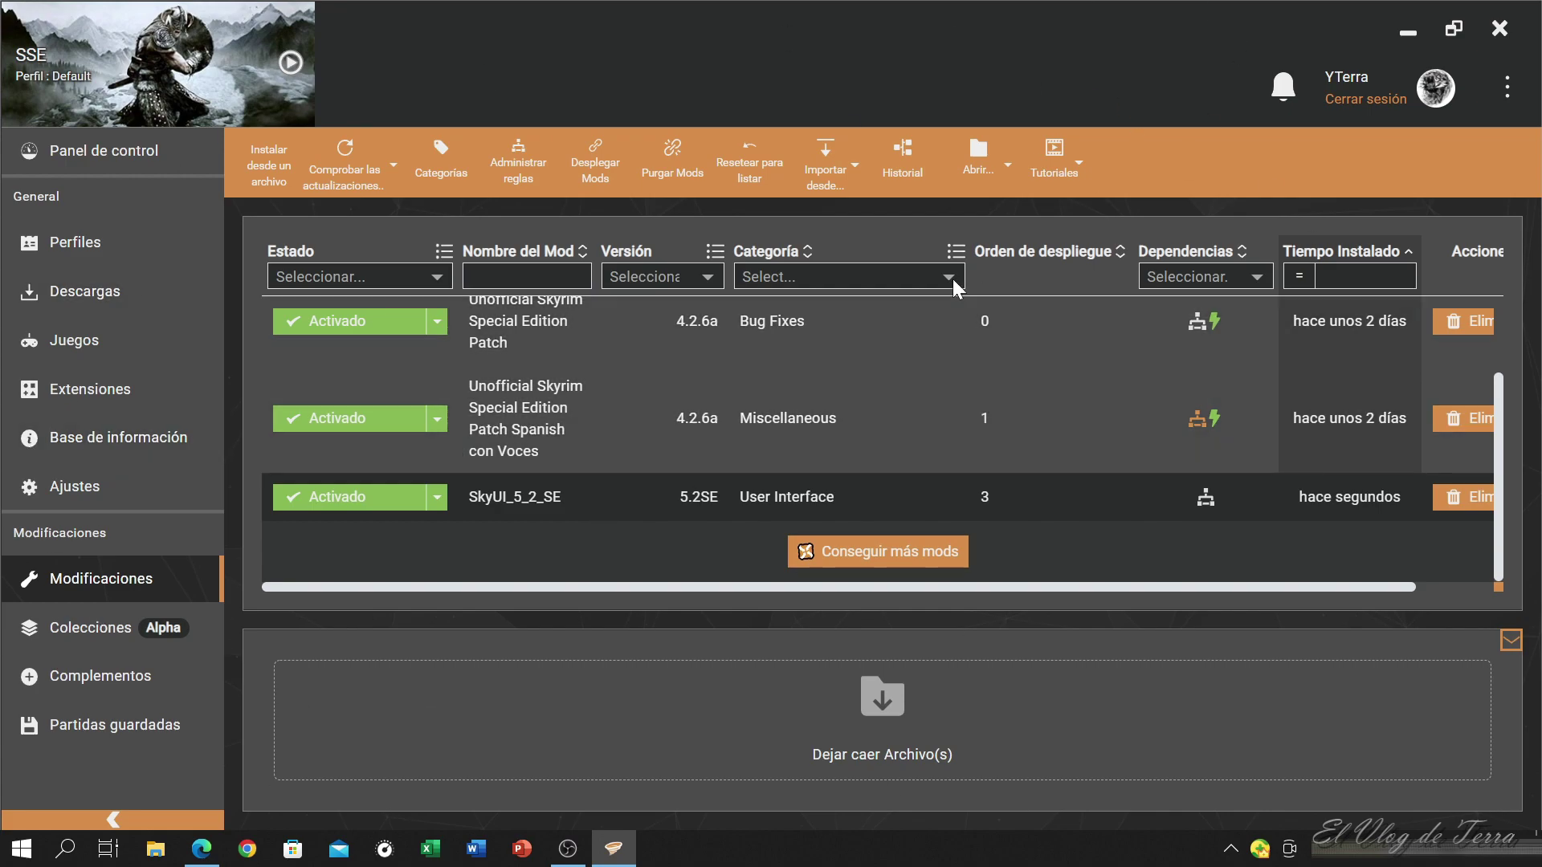
Open the mods deployment folder from Vortex and maximize its window to examine the installed mod folders.
click(997, 170)
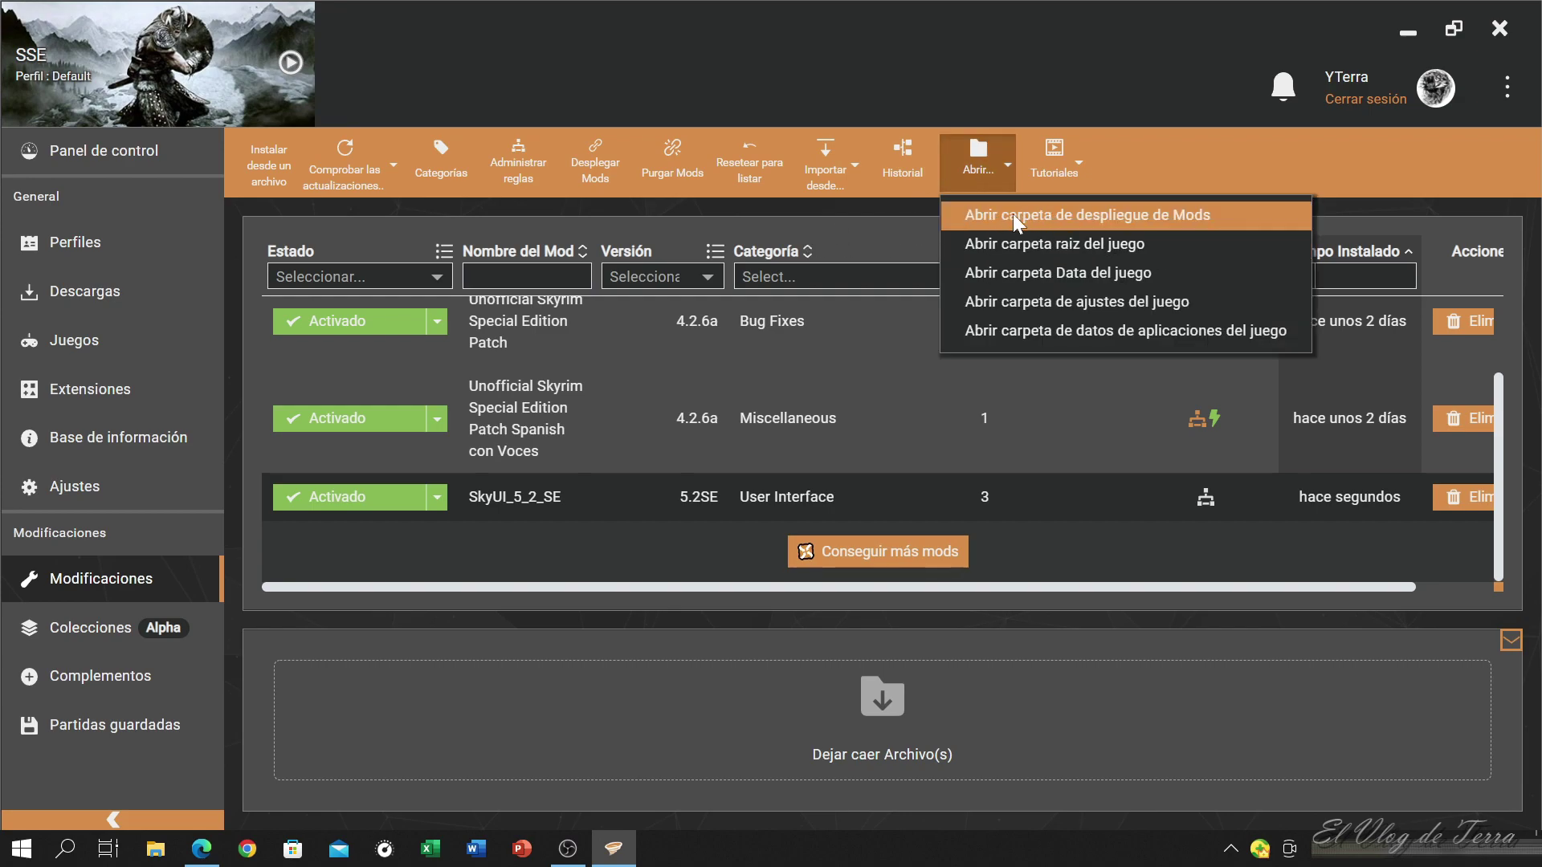
click(1096, 217)
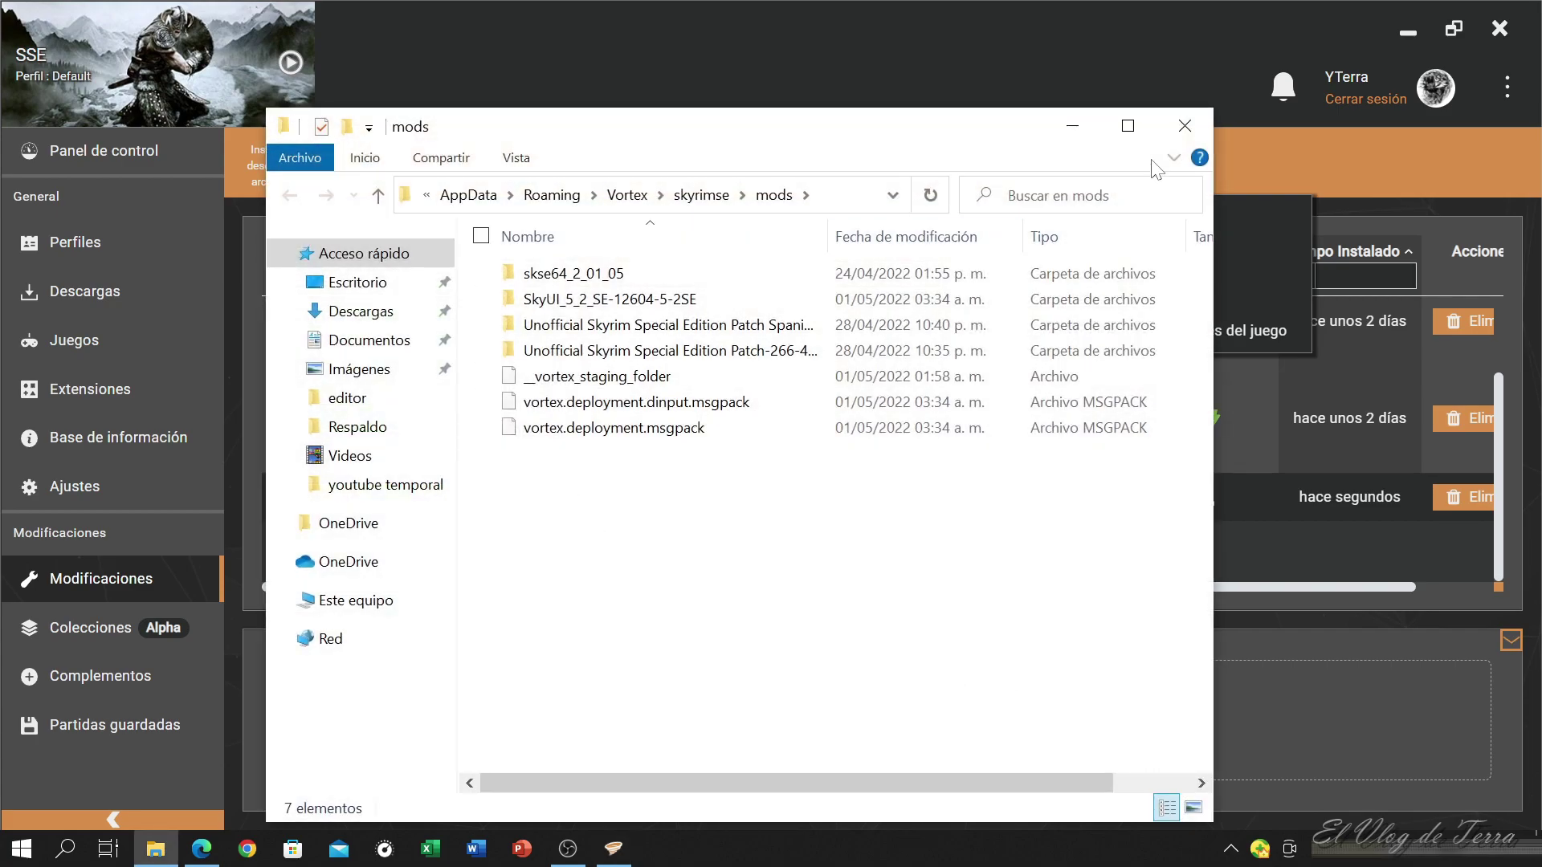
click(1126, 133)
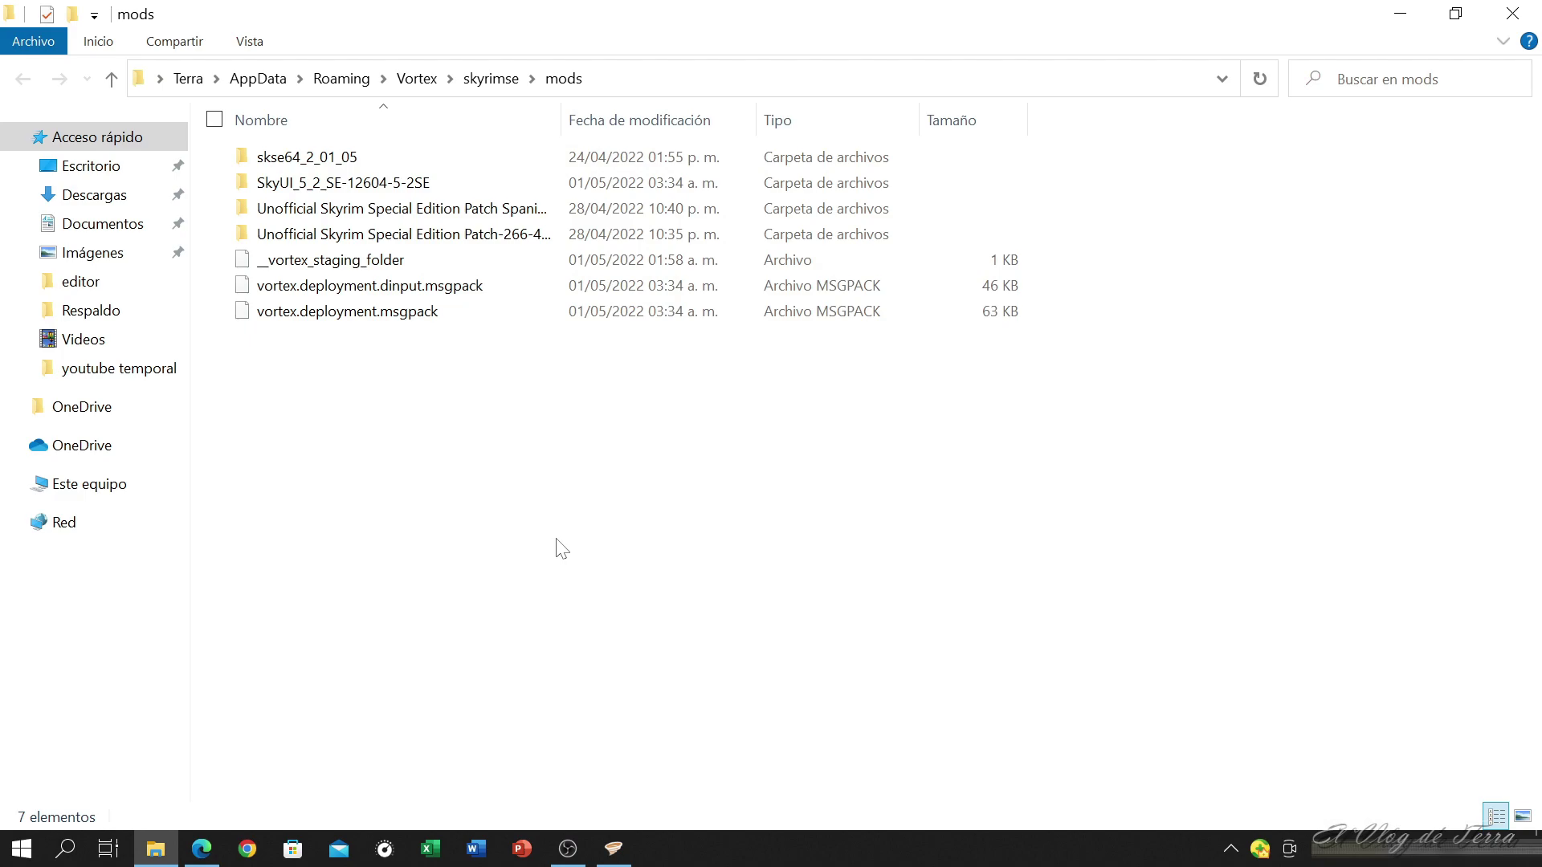
Examine the downloaded mod archives in the Vortex\downloads\skyrimse folder, and close the window.
click(417, 78)
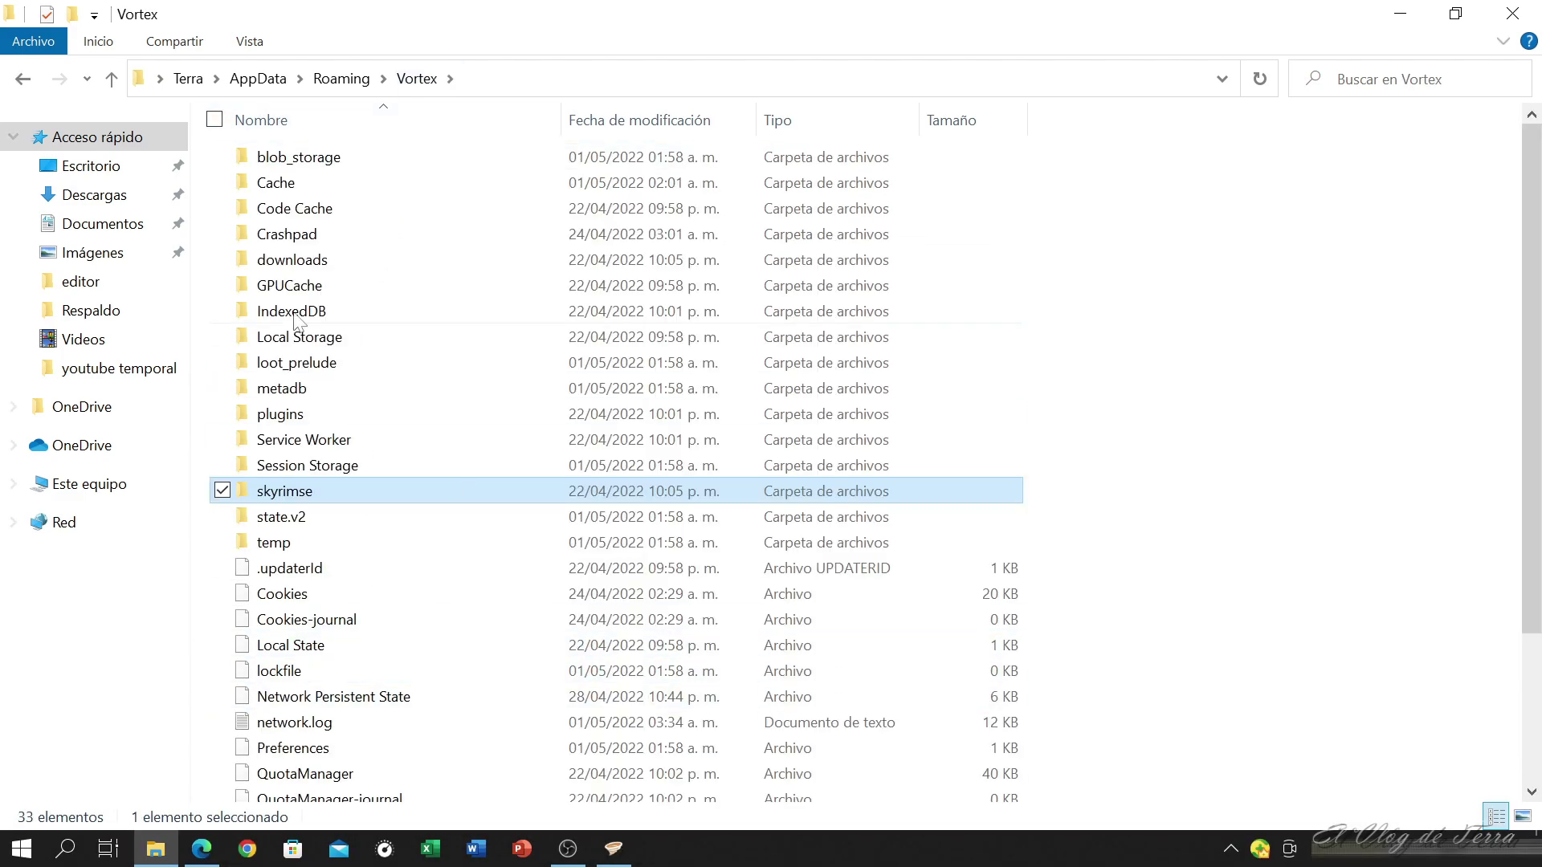
double_click(311, 269)
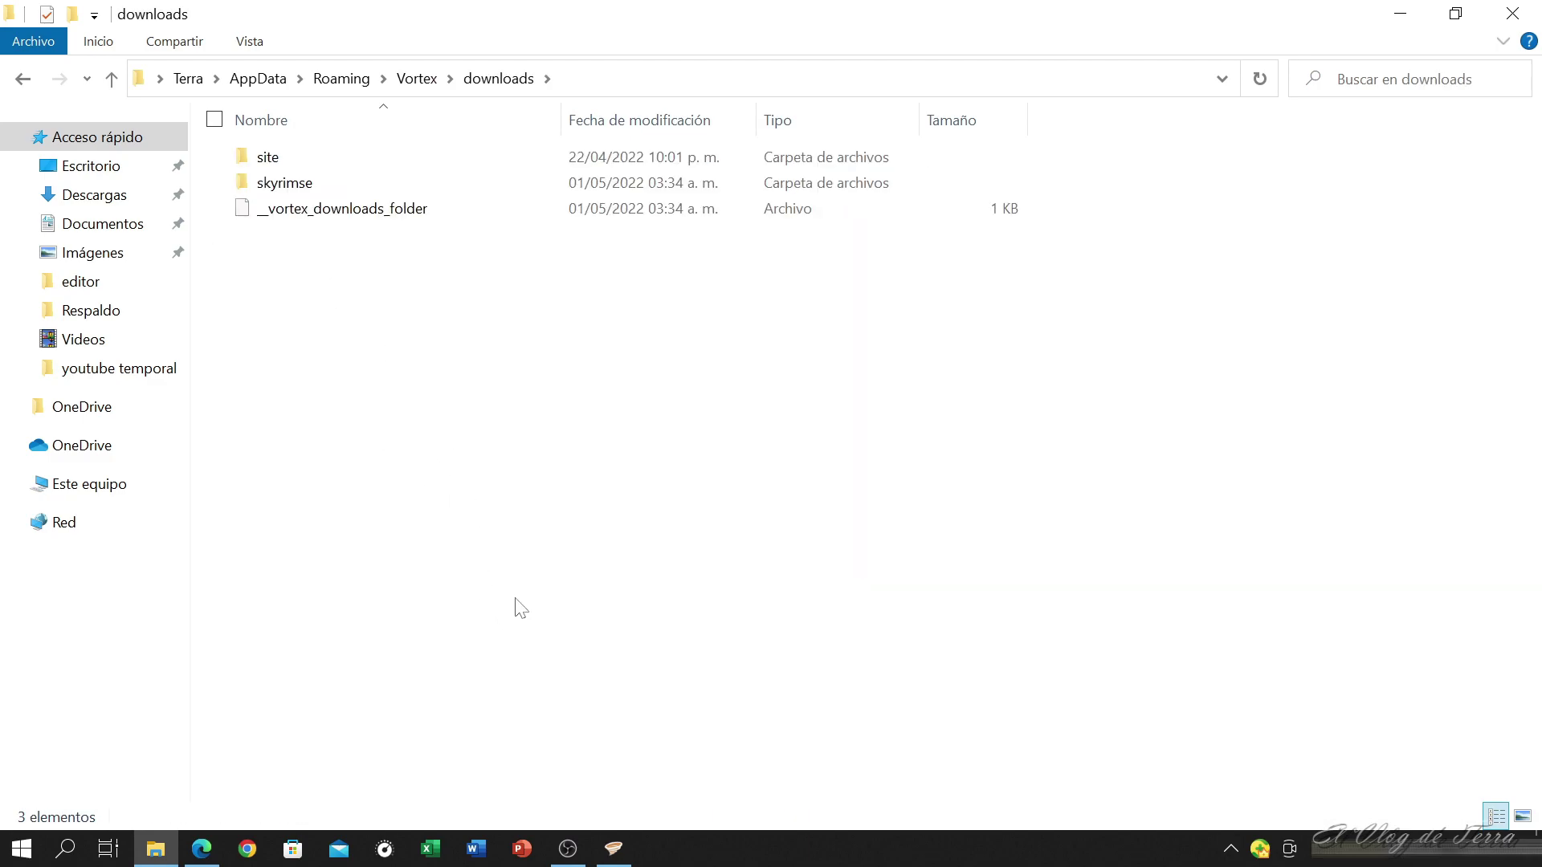
click(284, 183)
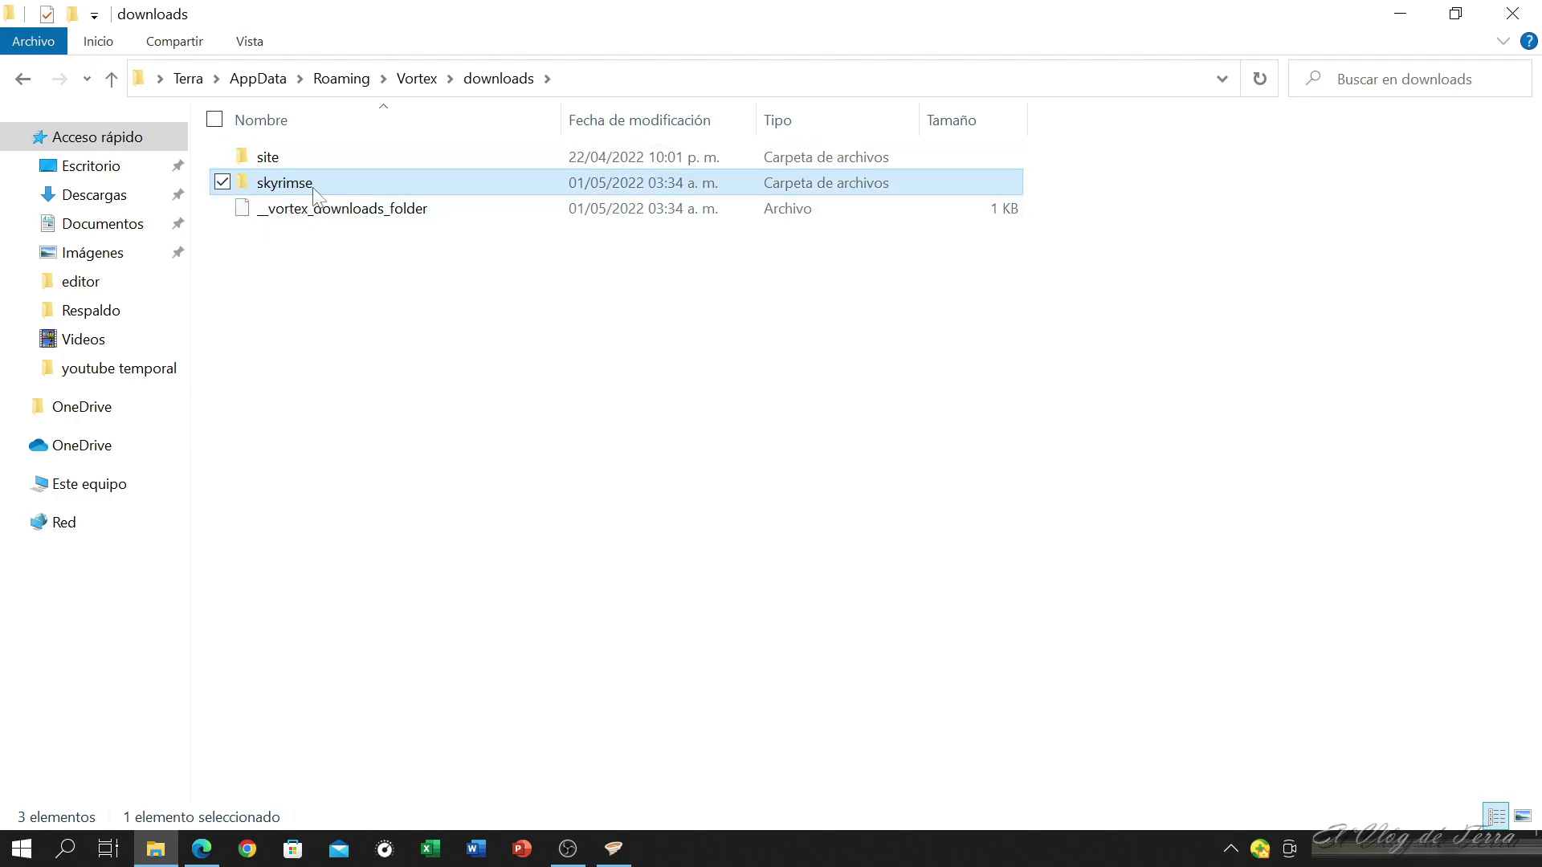
double_click(313, 191)
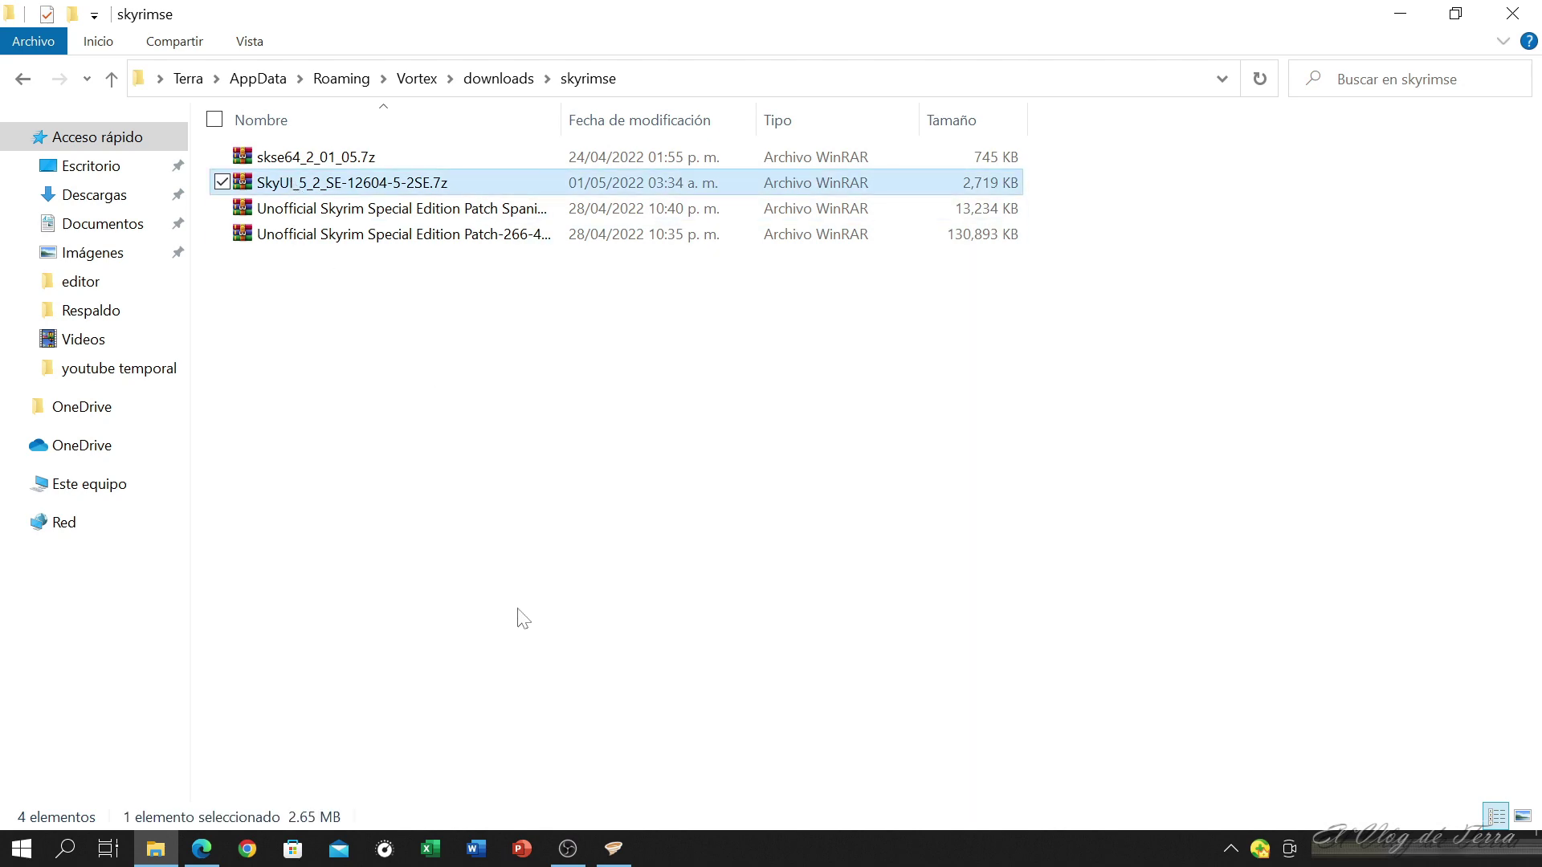
click(1513, 14)
click(513, 580)
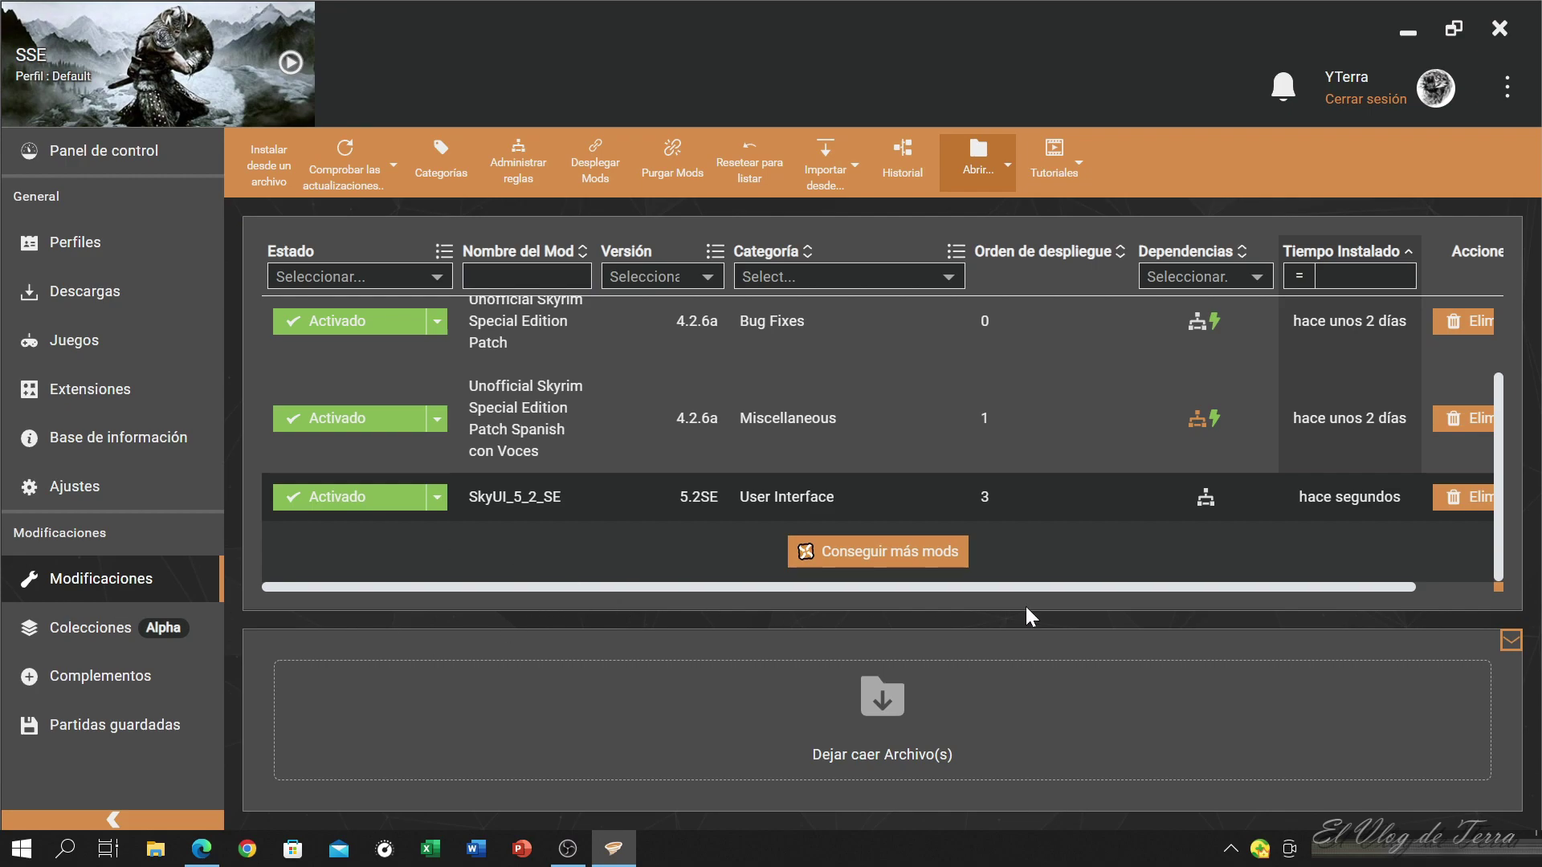
Remove the SkyUI_5_2_SE mod for all profiles while keeping its downloaded archive.
drag(1039, 591, 1155, 599)
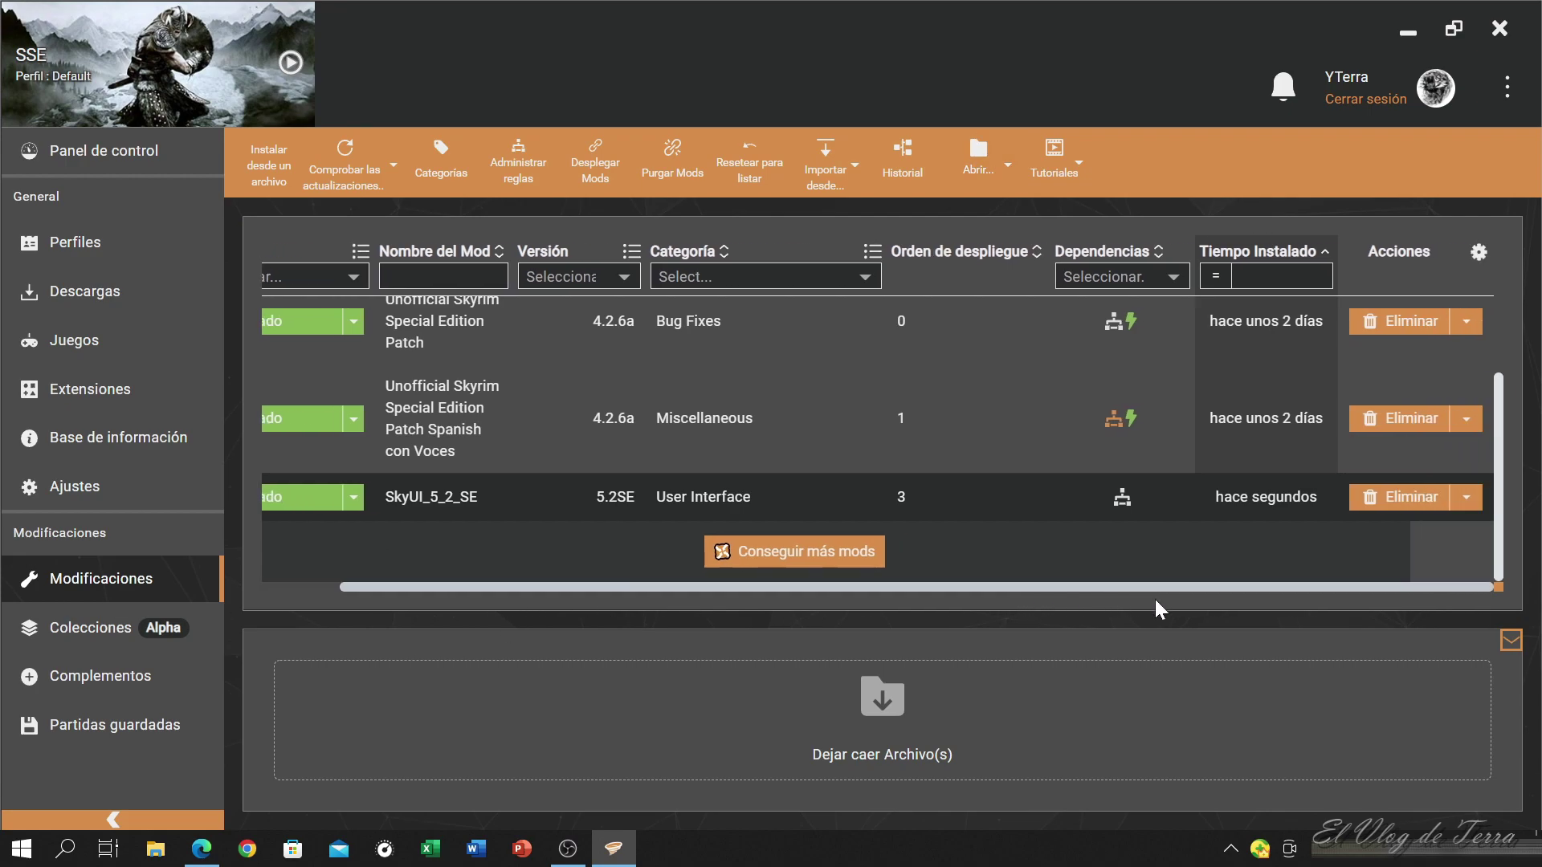
click(1415, 497)
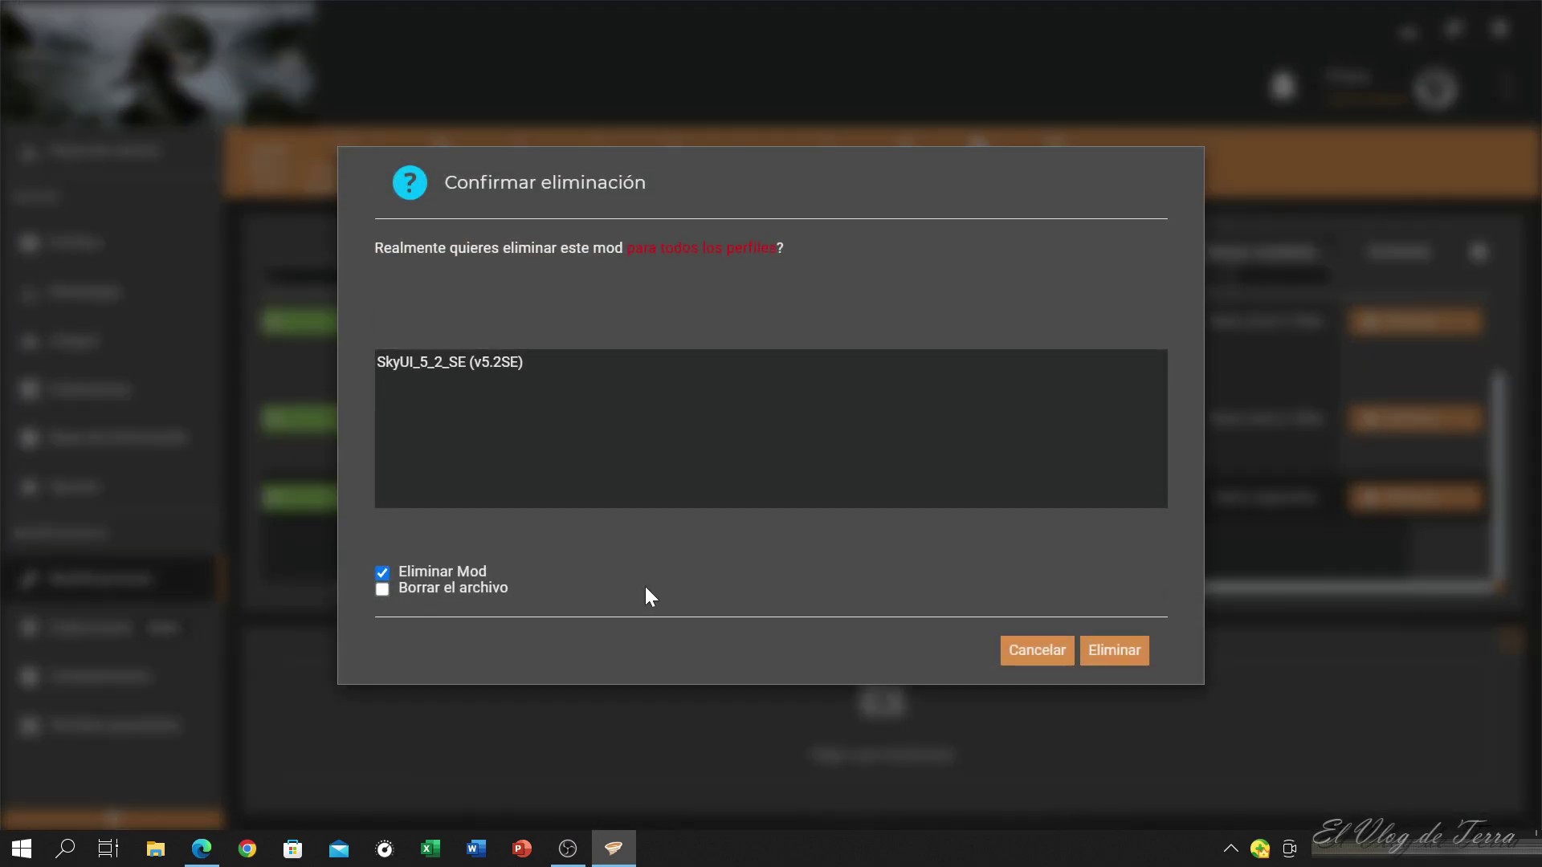
click(432, 591)
click(1120, 656)
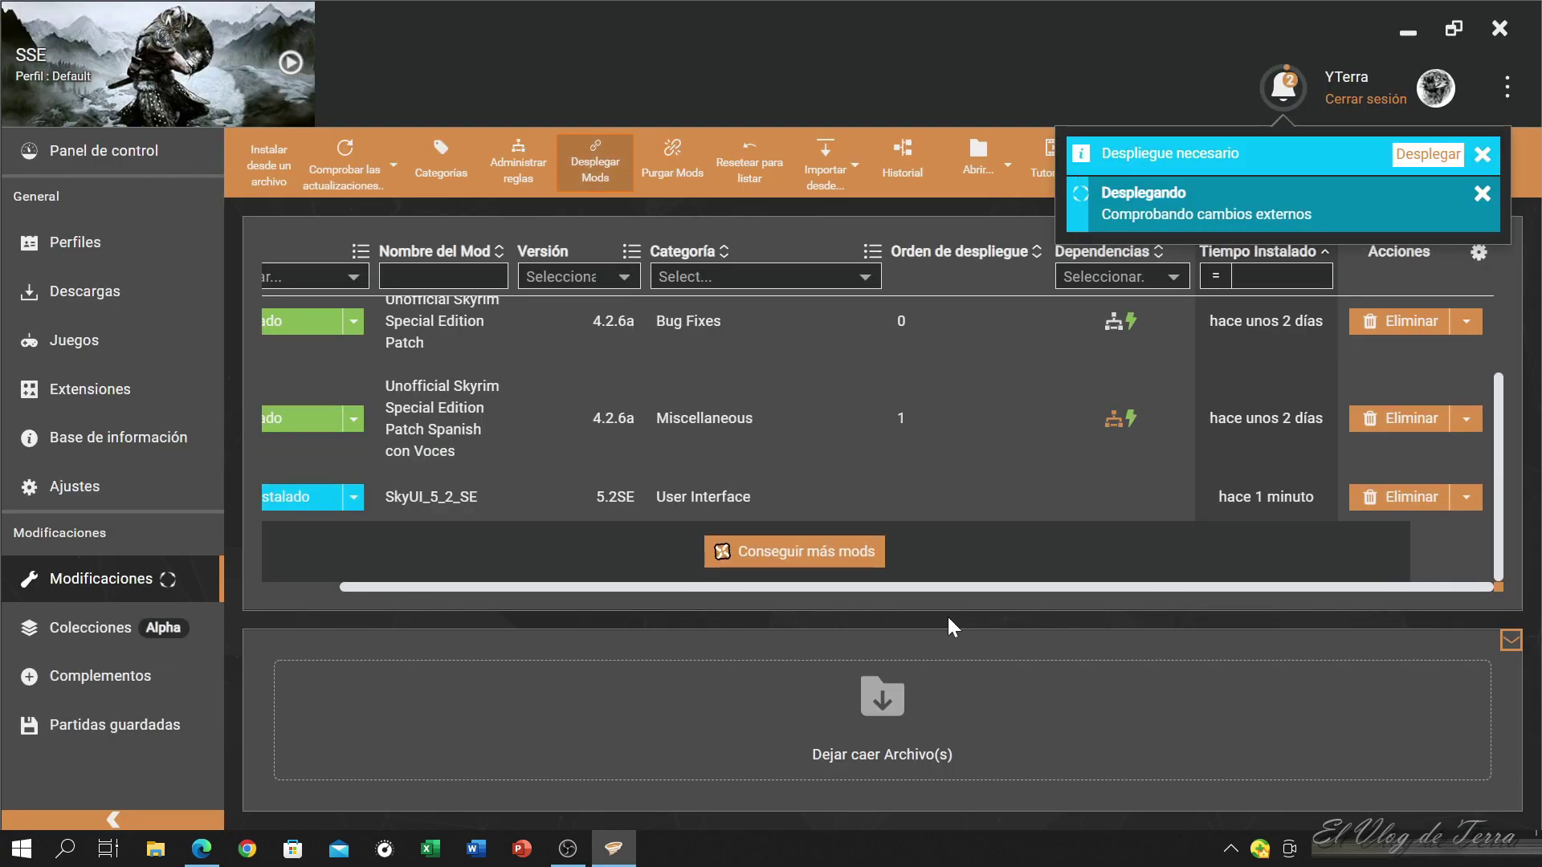
drag(542, 586, 490, 577)
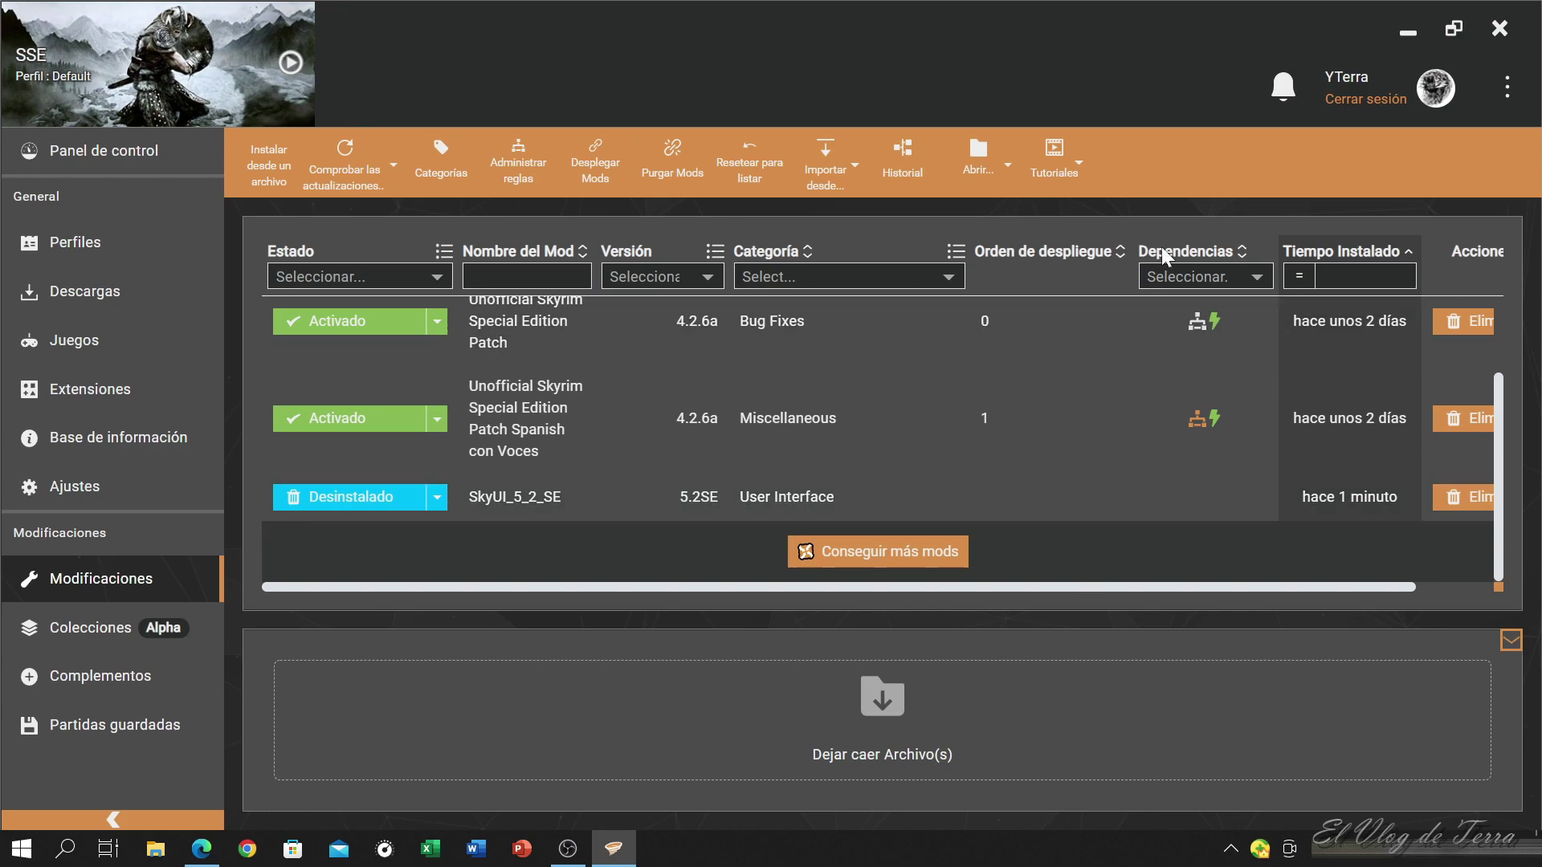
Check the mods deployment folder and Vortex\downloads\skyrimse for the SkyUI mod folder and archive.
click(985, 167)
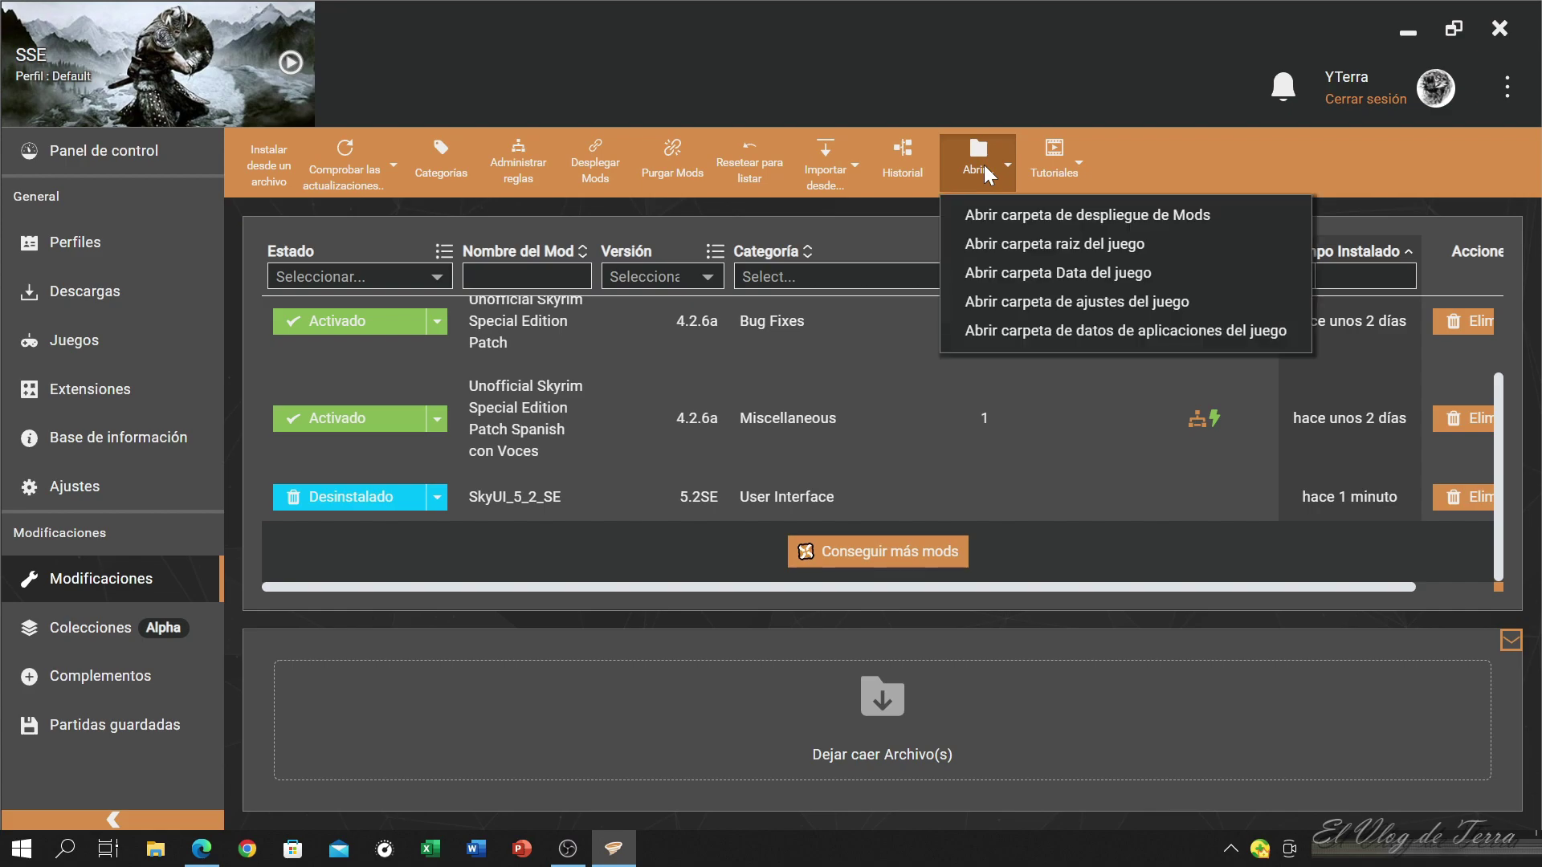
click(1033, 216)
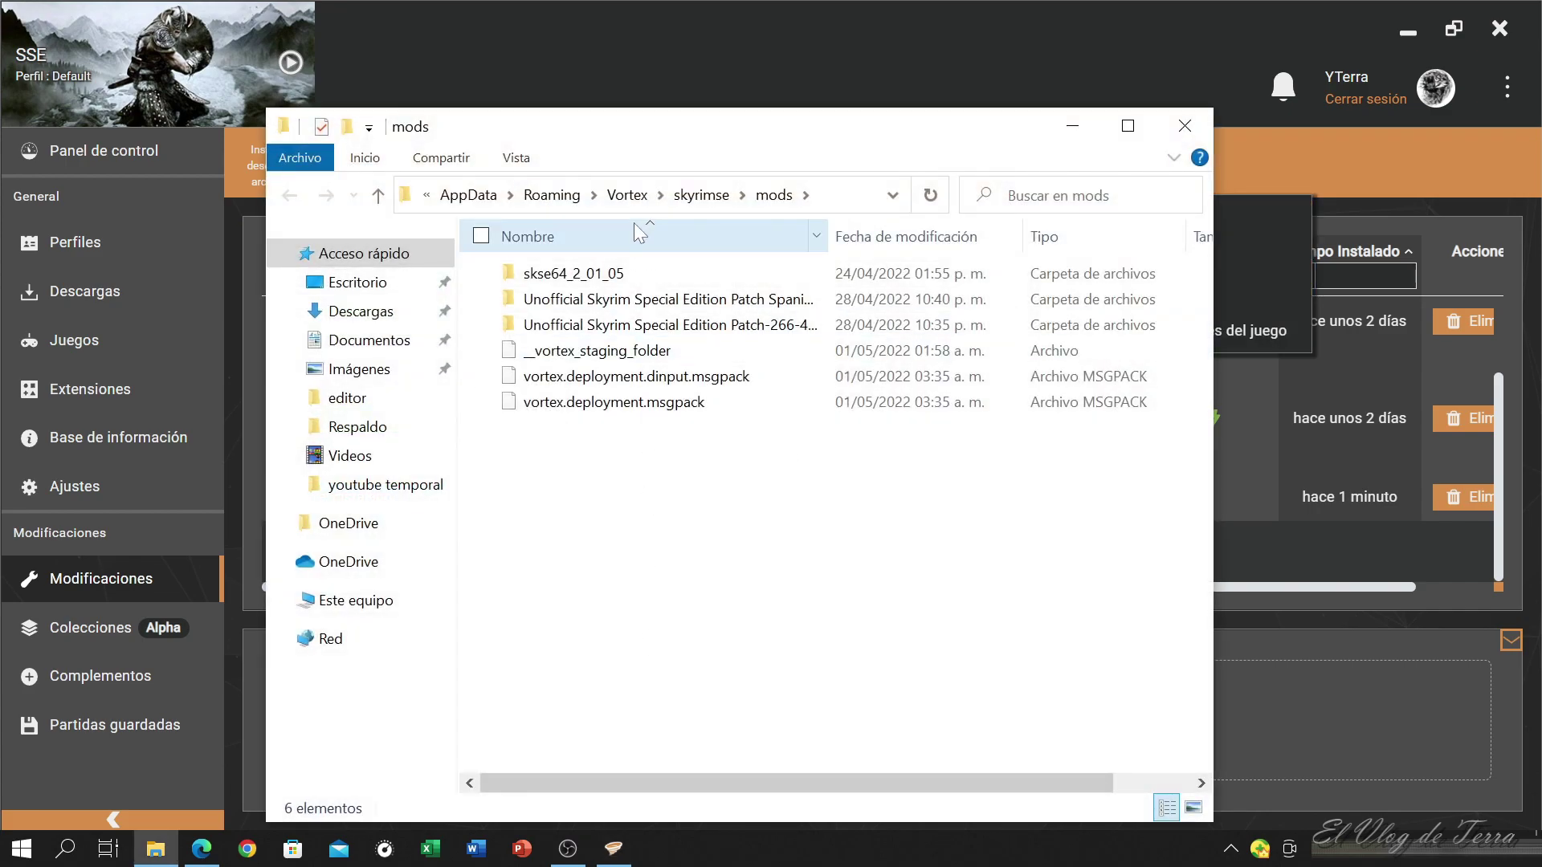
click(627, 195)
click(580, 381)
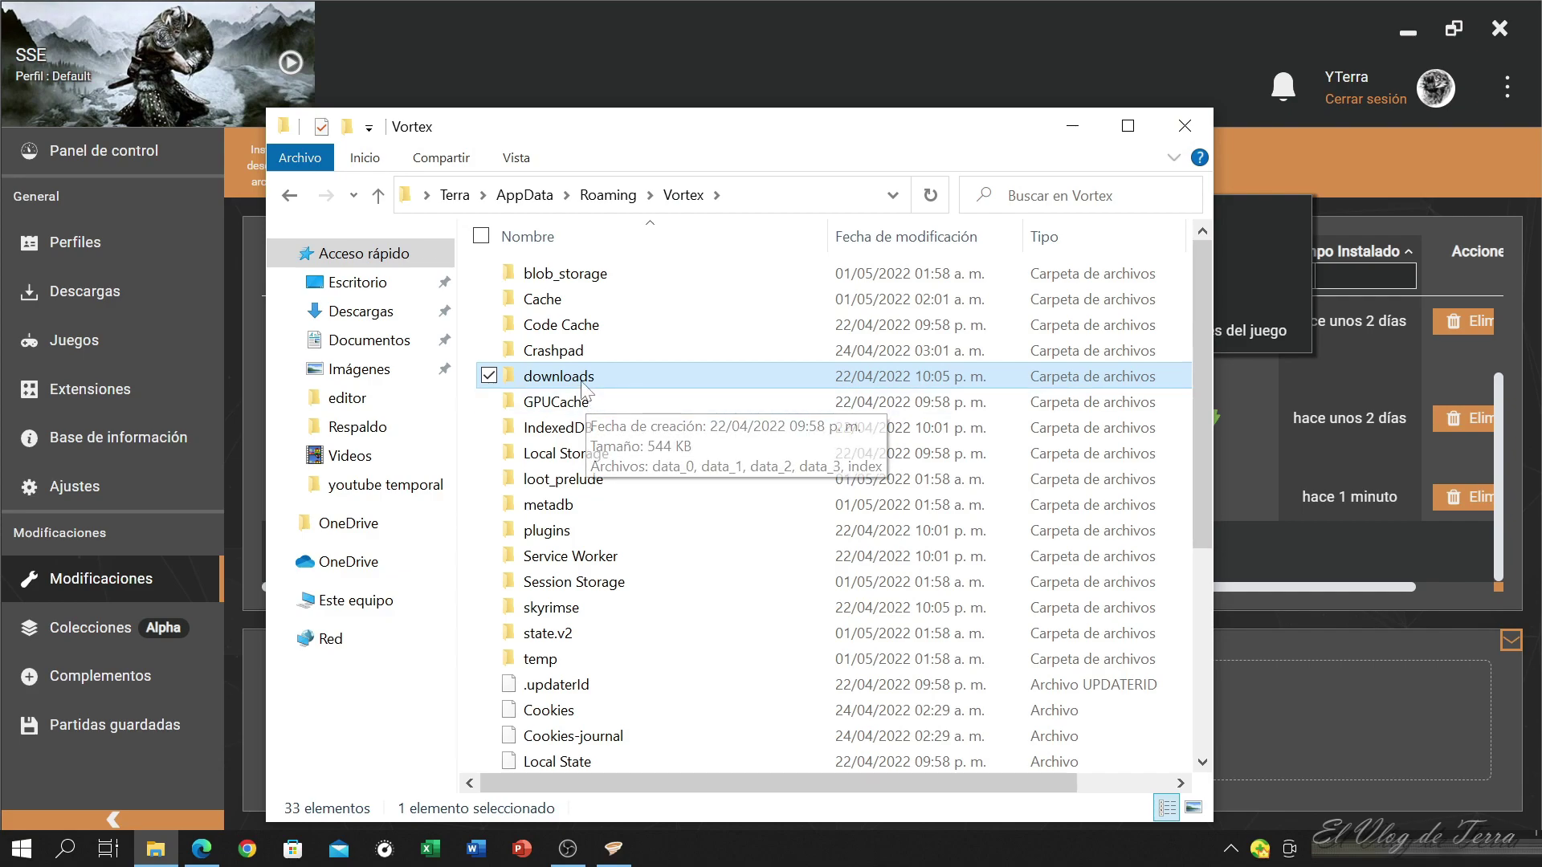
double_click(581, 378)
double_click(557, 299)
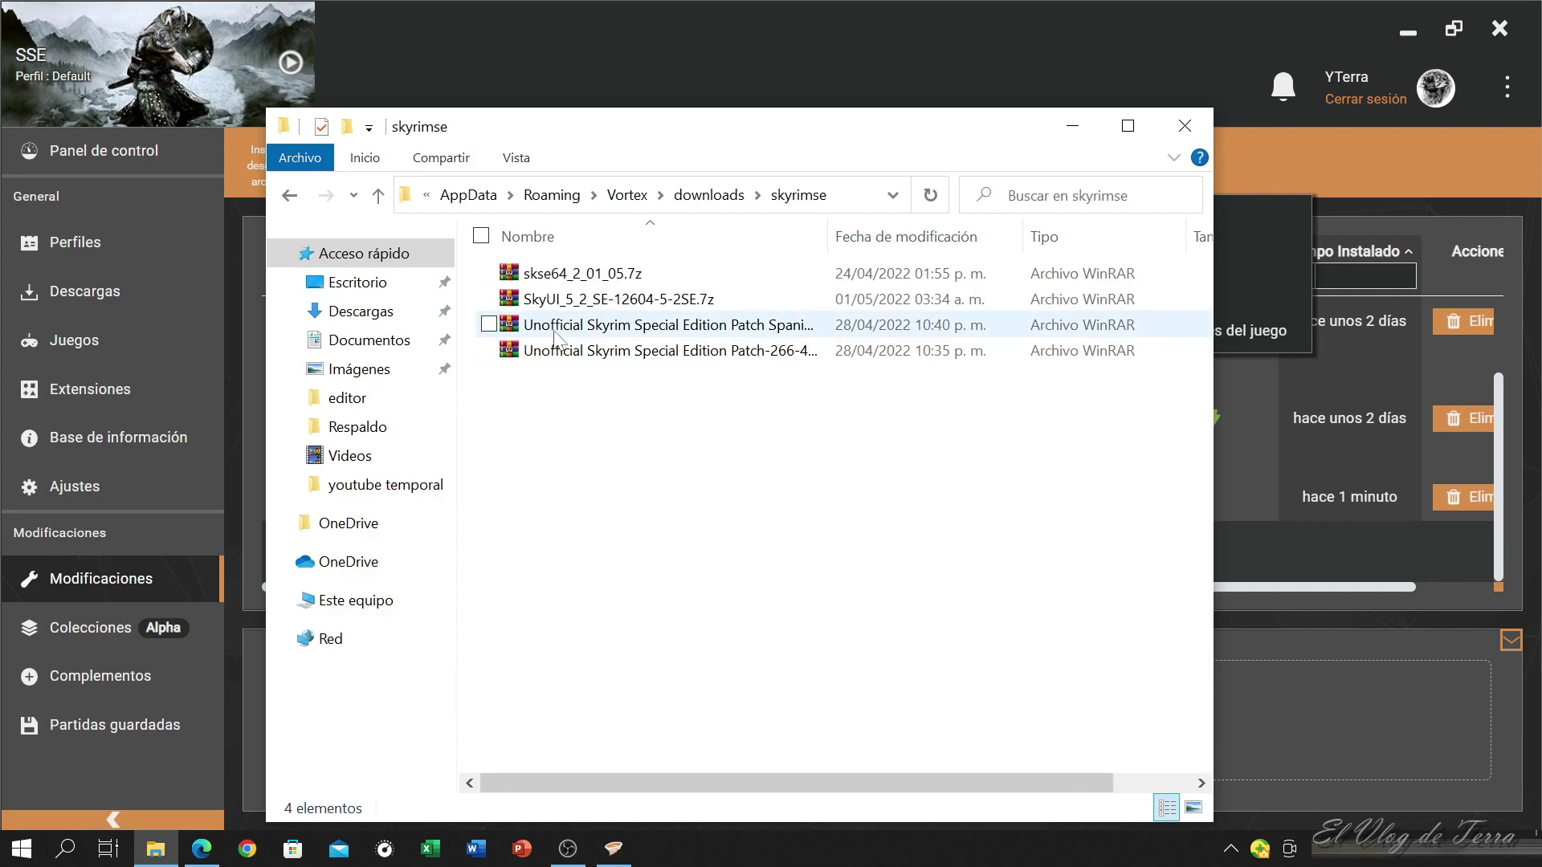
click(567, 301)
Copy the skyrimse folder inside Vortex's downloads folder to the clipboard and show the desktop.
click(289, 195)
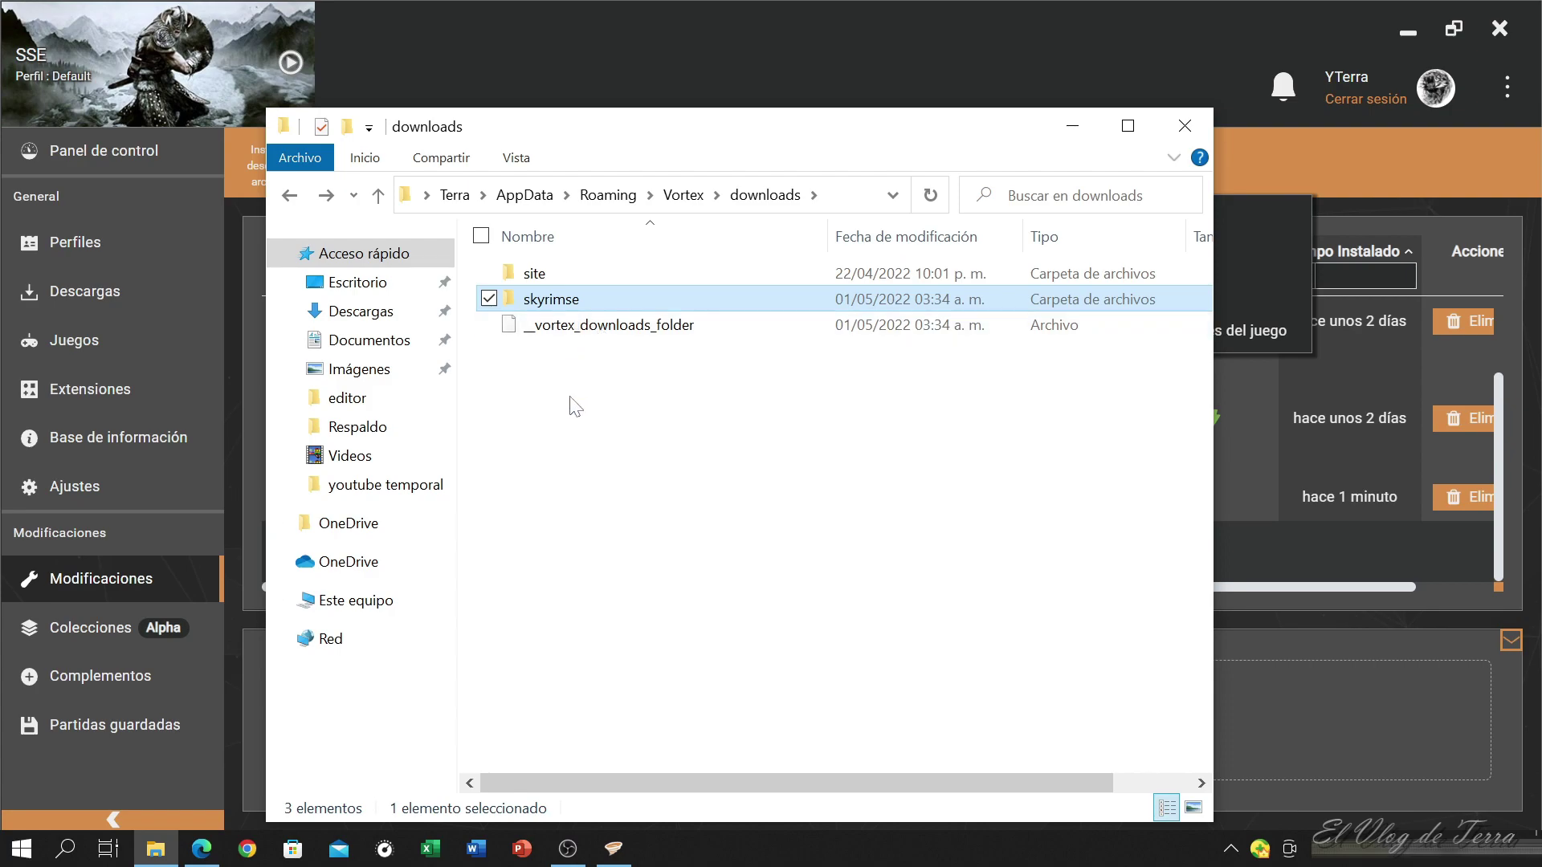
right_click(567, 302)
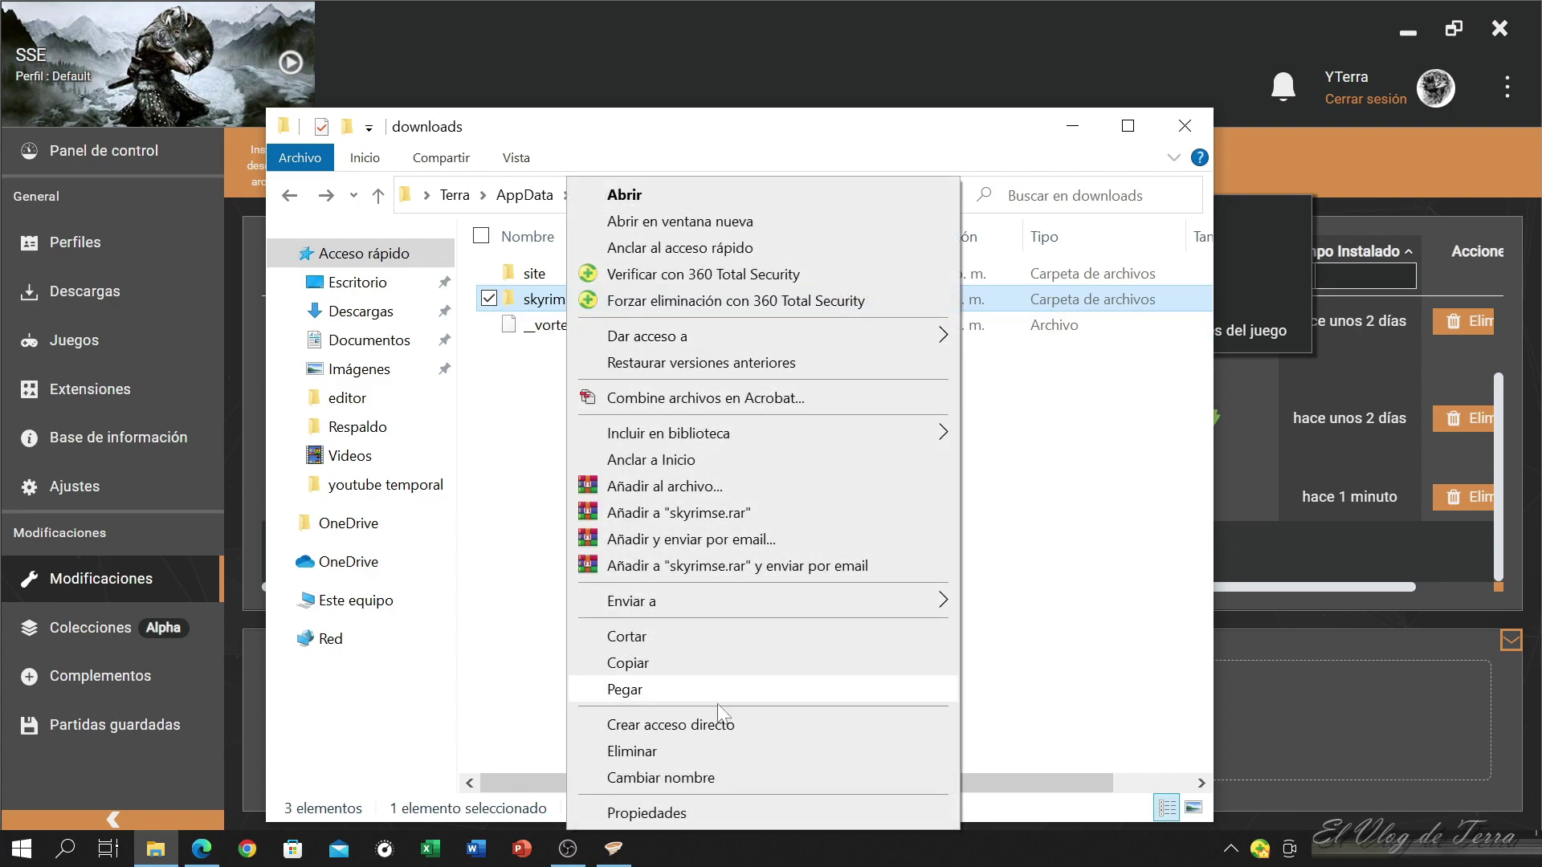
click(691, 663)
key(super+d)
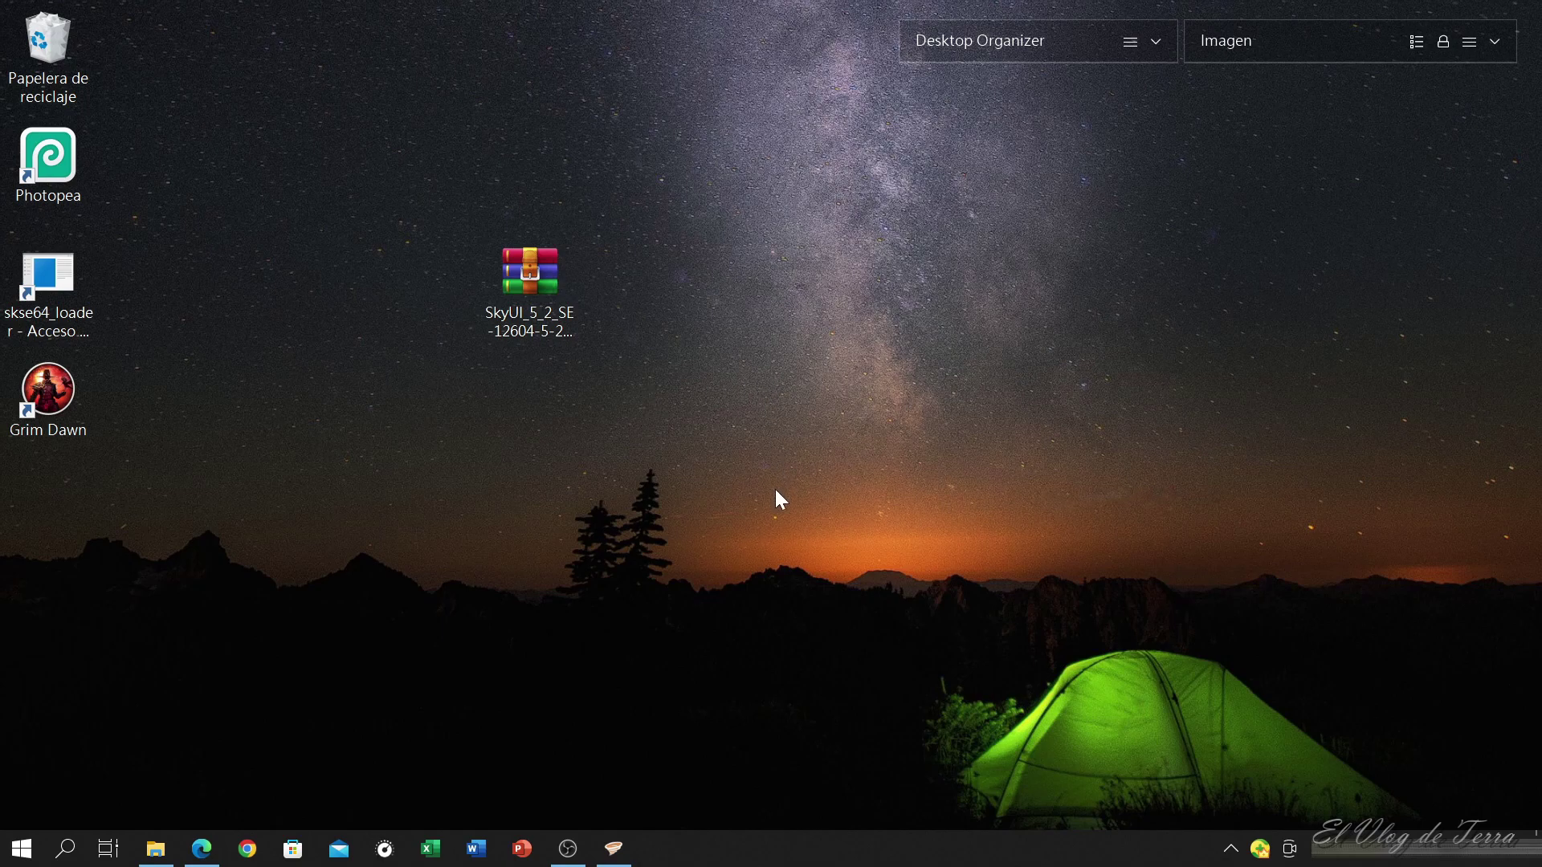
Return to Vortex and reinstall the uninstalled SkyUI_5_2_SE mod from its mod list entry.
click(619, 835)
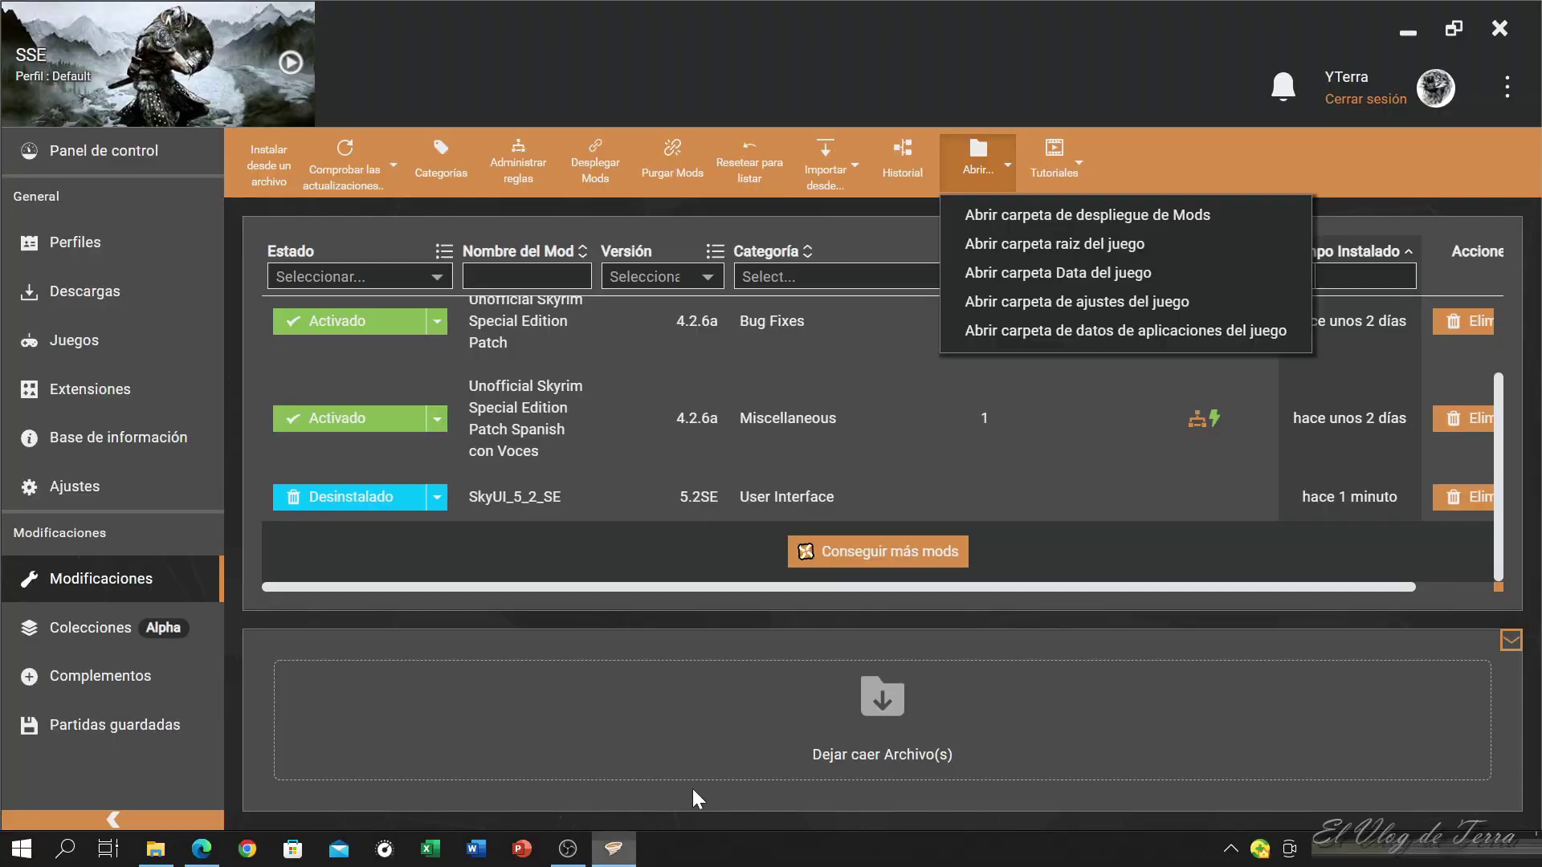
click(982, 155)
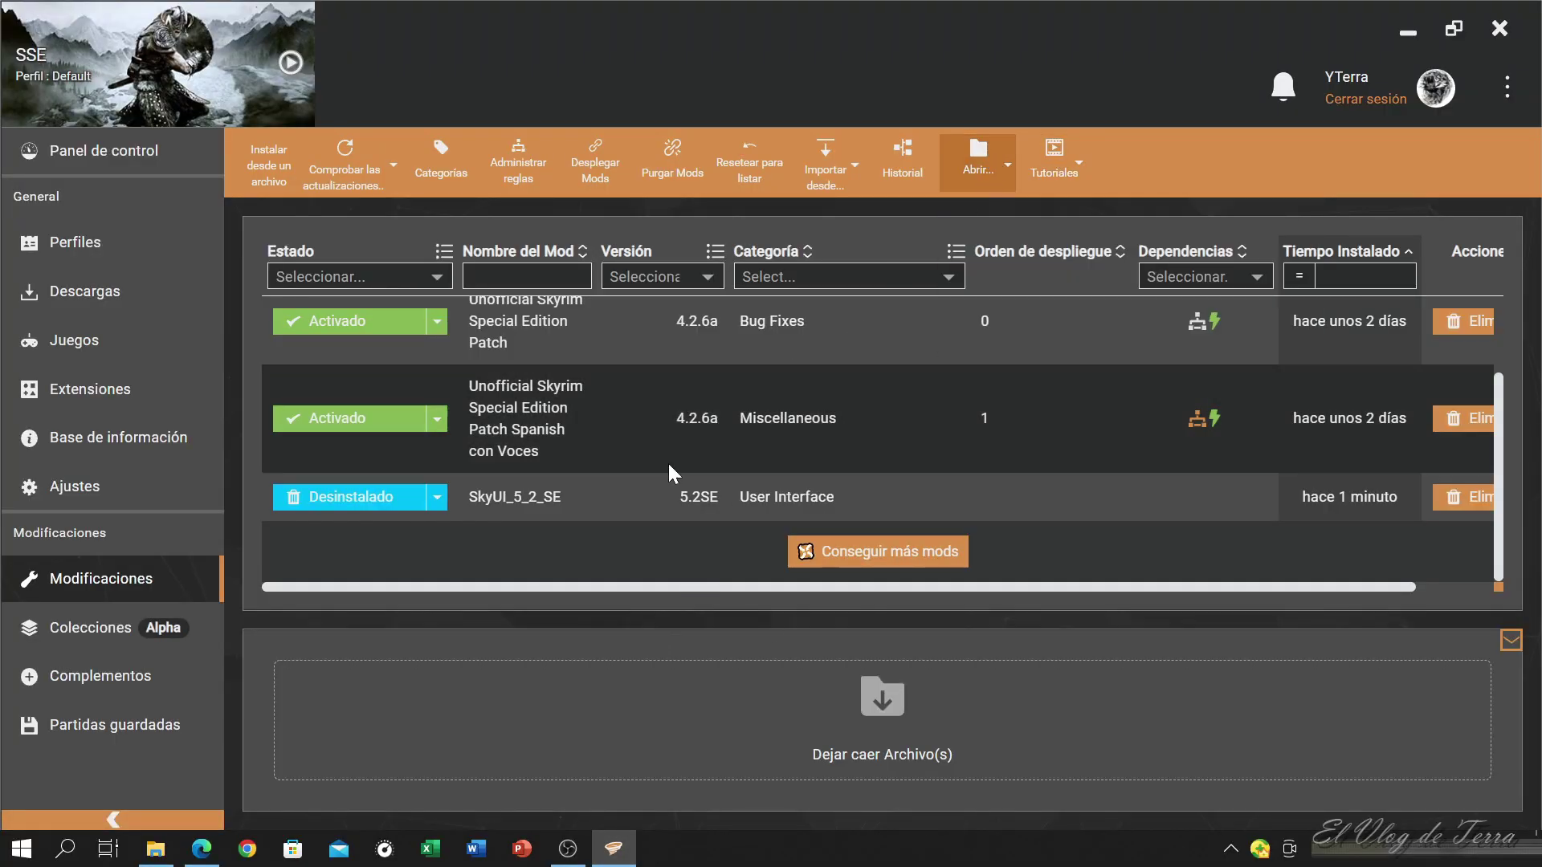
click(359, 506)
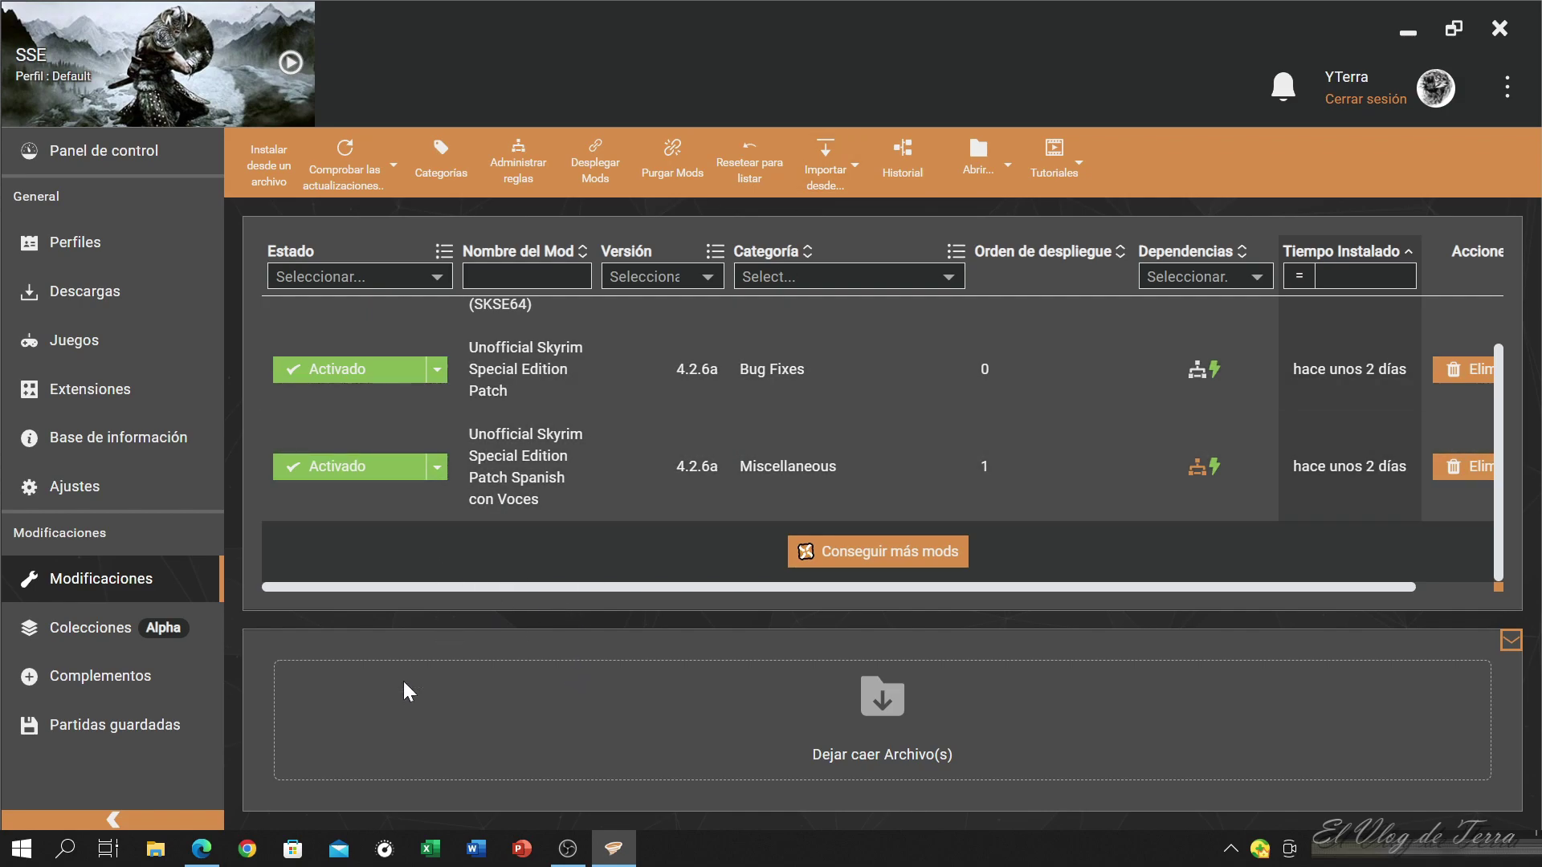
Check the mods deployment folder and Vortex\downloads\skyrimse for leftover SkyUI files, and close the window.
click(977, 160)
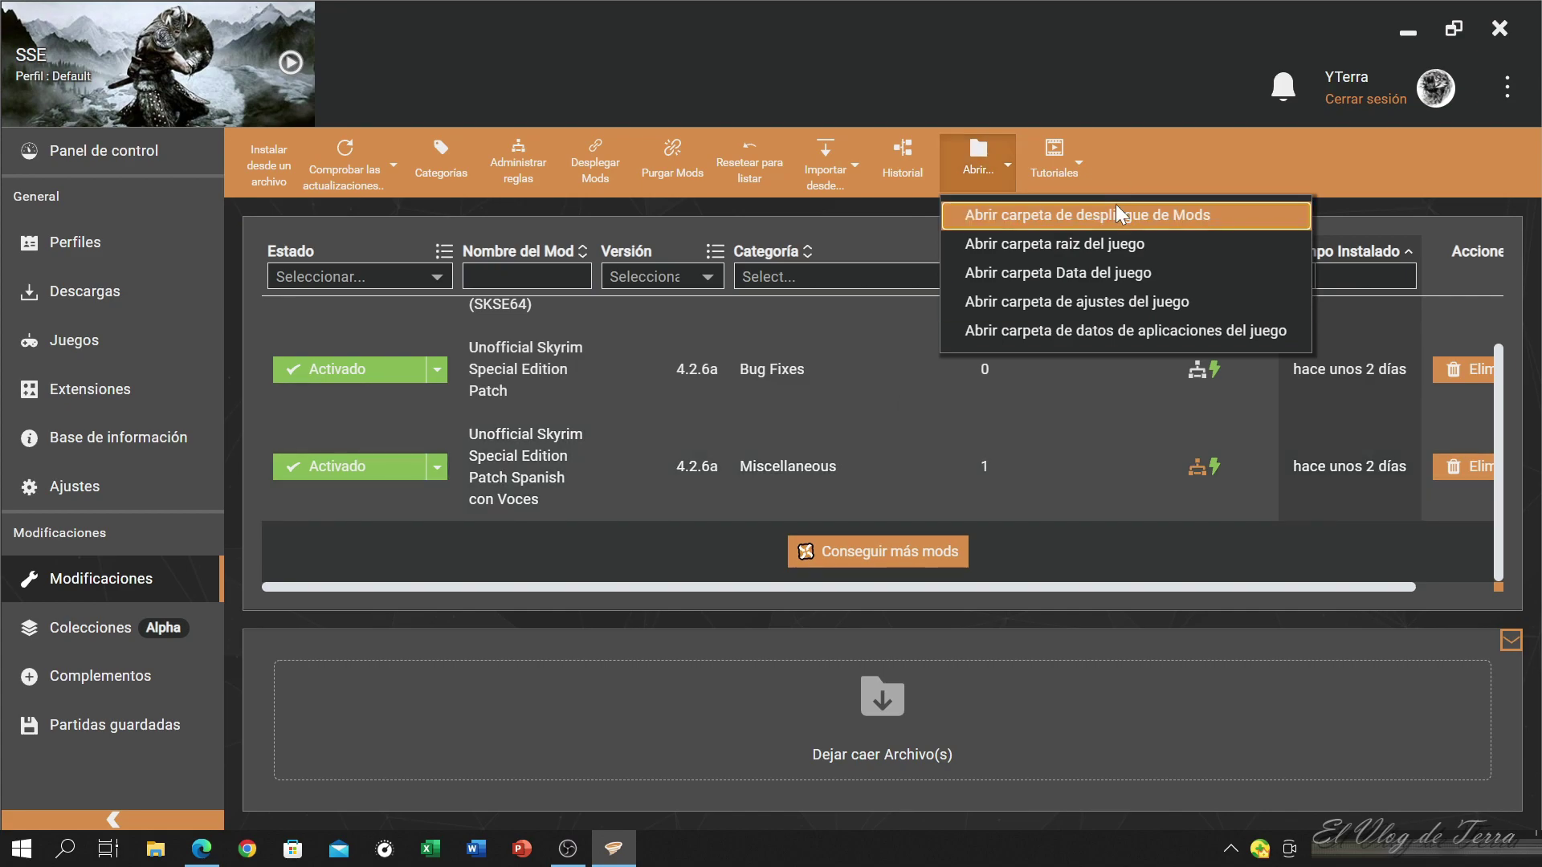
click(1115, 212)
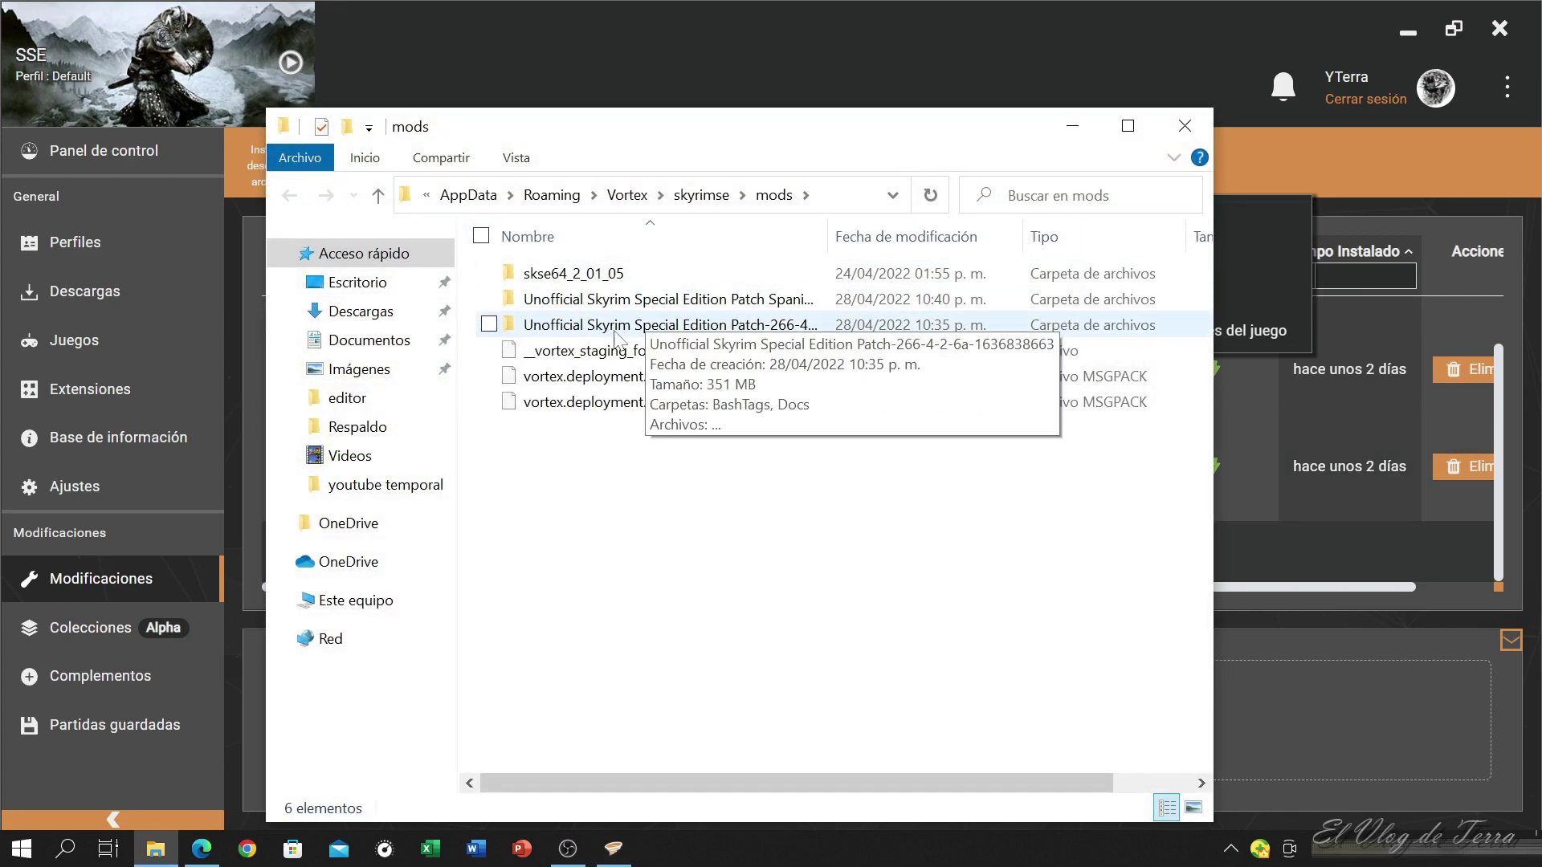
click(626, 194)
double_click(604, 377)
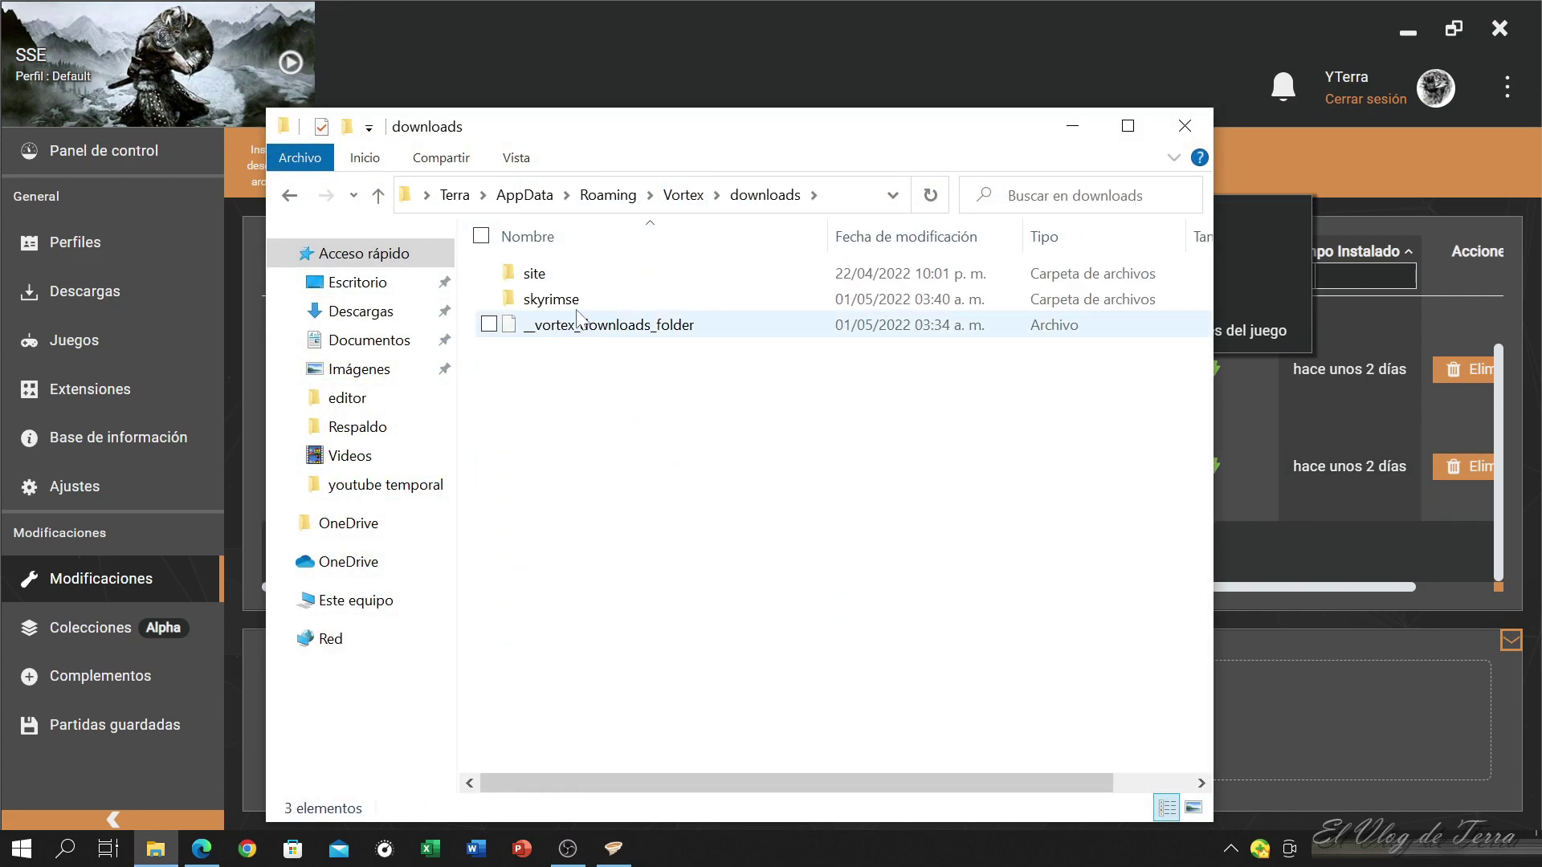
double_click(551, 298)
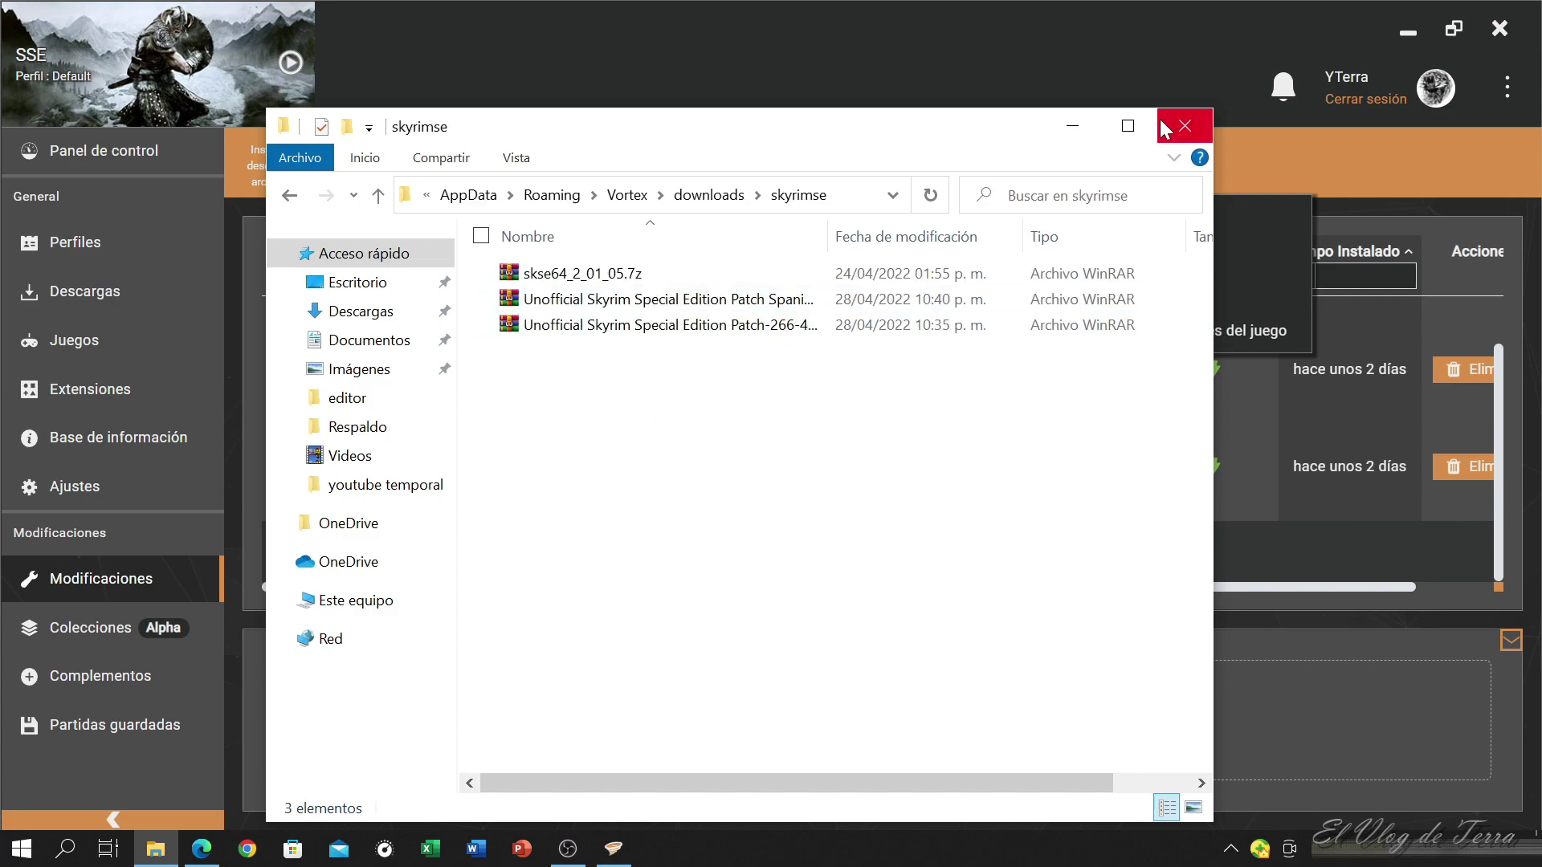
click(1184, 126)
click(984, 192)
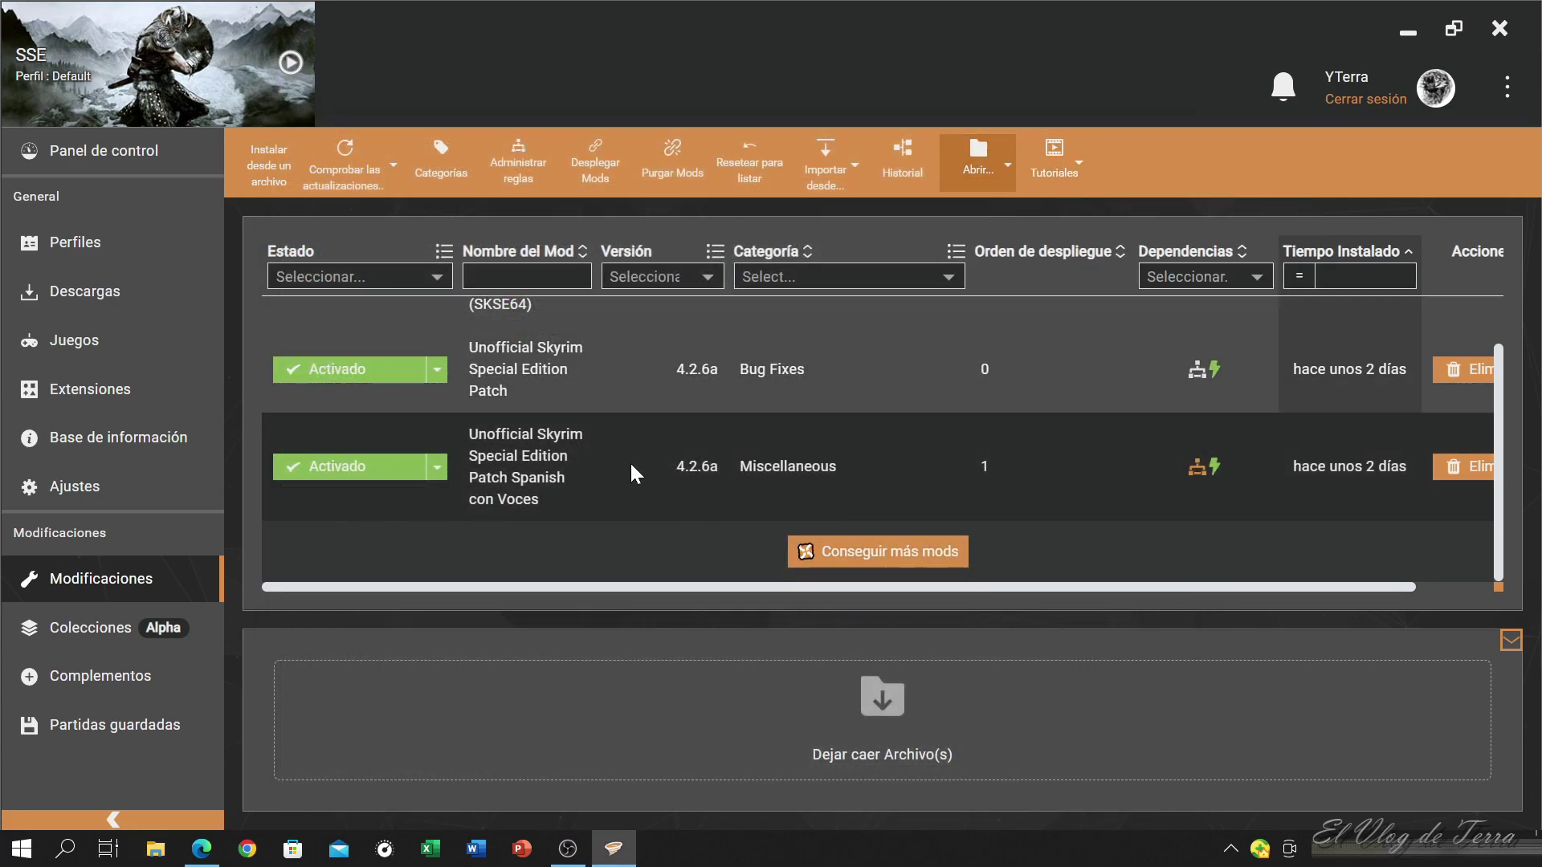
Get the SkyUI_5_2_SE archive through the Nexus Mods manual download in the browser, and install it in Vortex from the desktop.
click(202, 848)
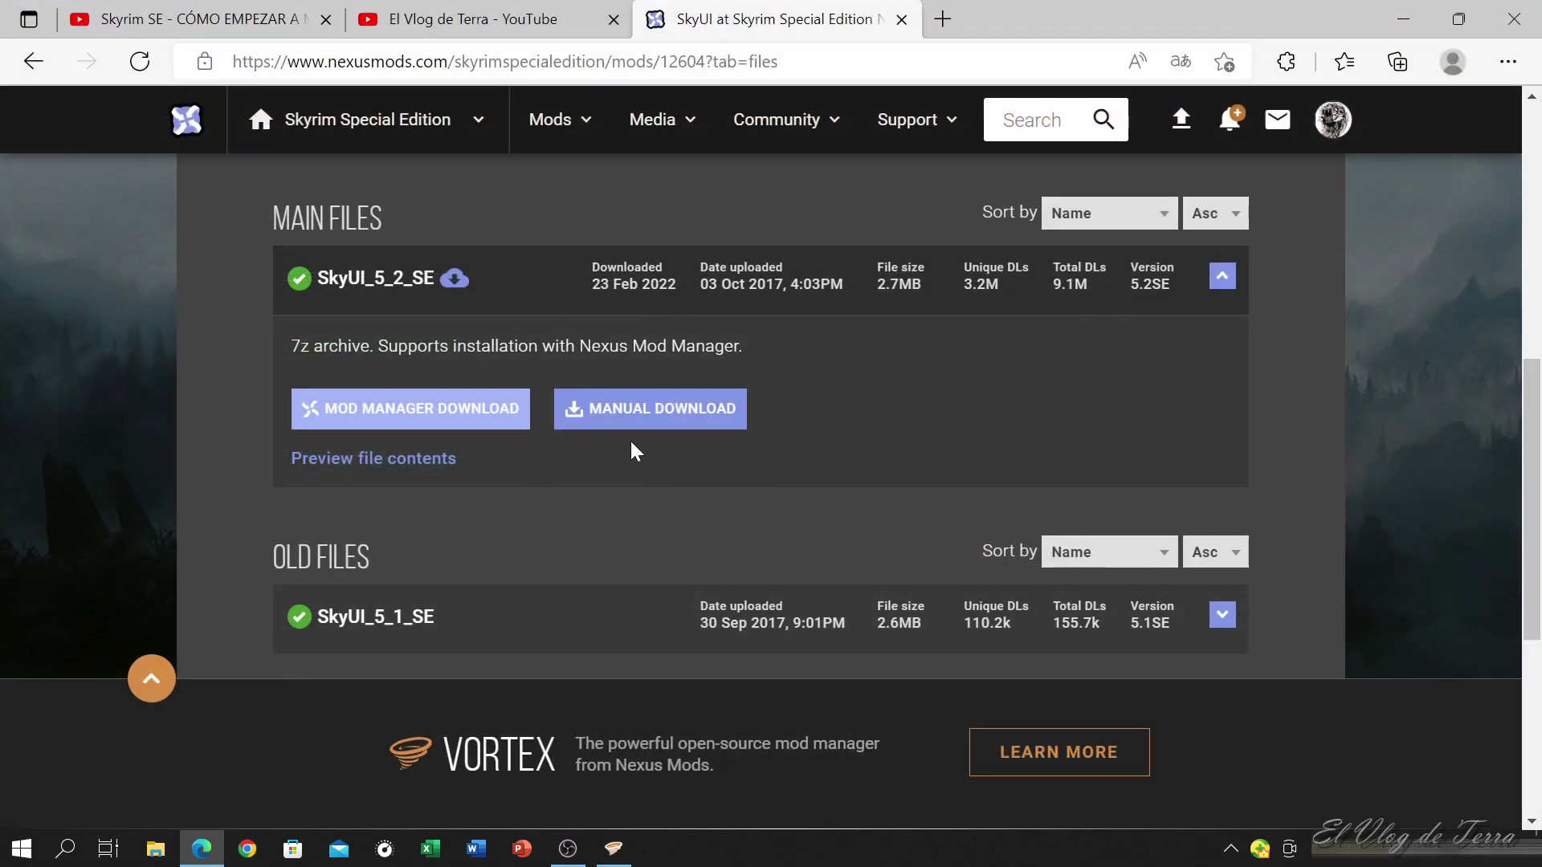
click(646, 410)
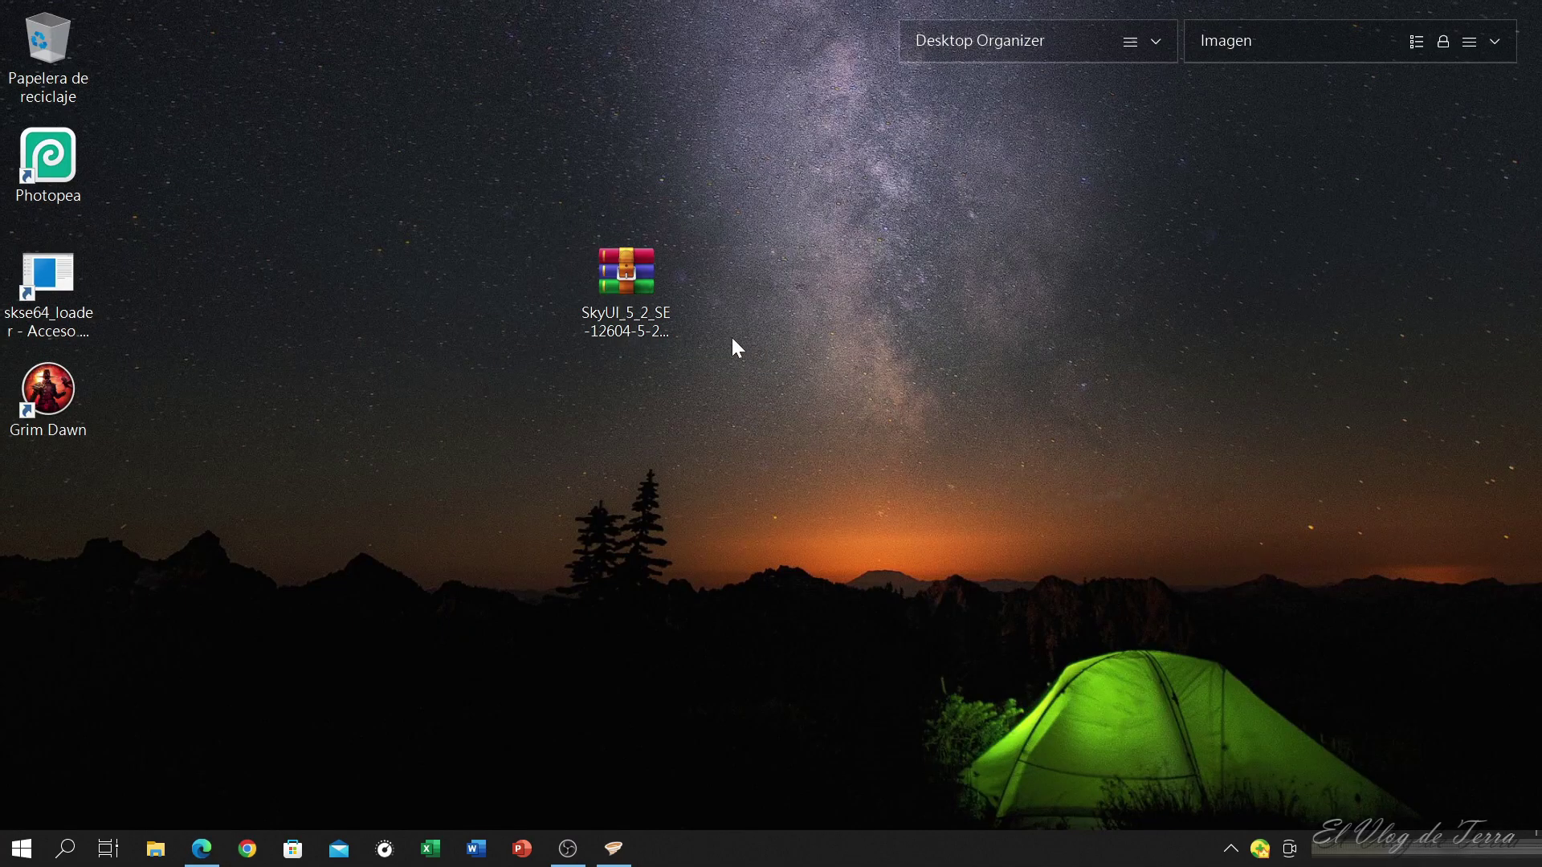
mouse_move(670, 289)
mouse_down()
mouse_move(805, 427)
mouse_move(591, 378)
mouse_move(672, 303)
mouse_up()
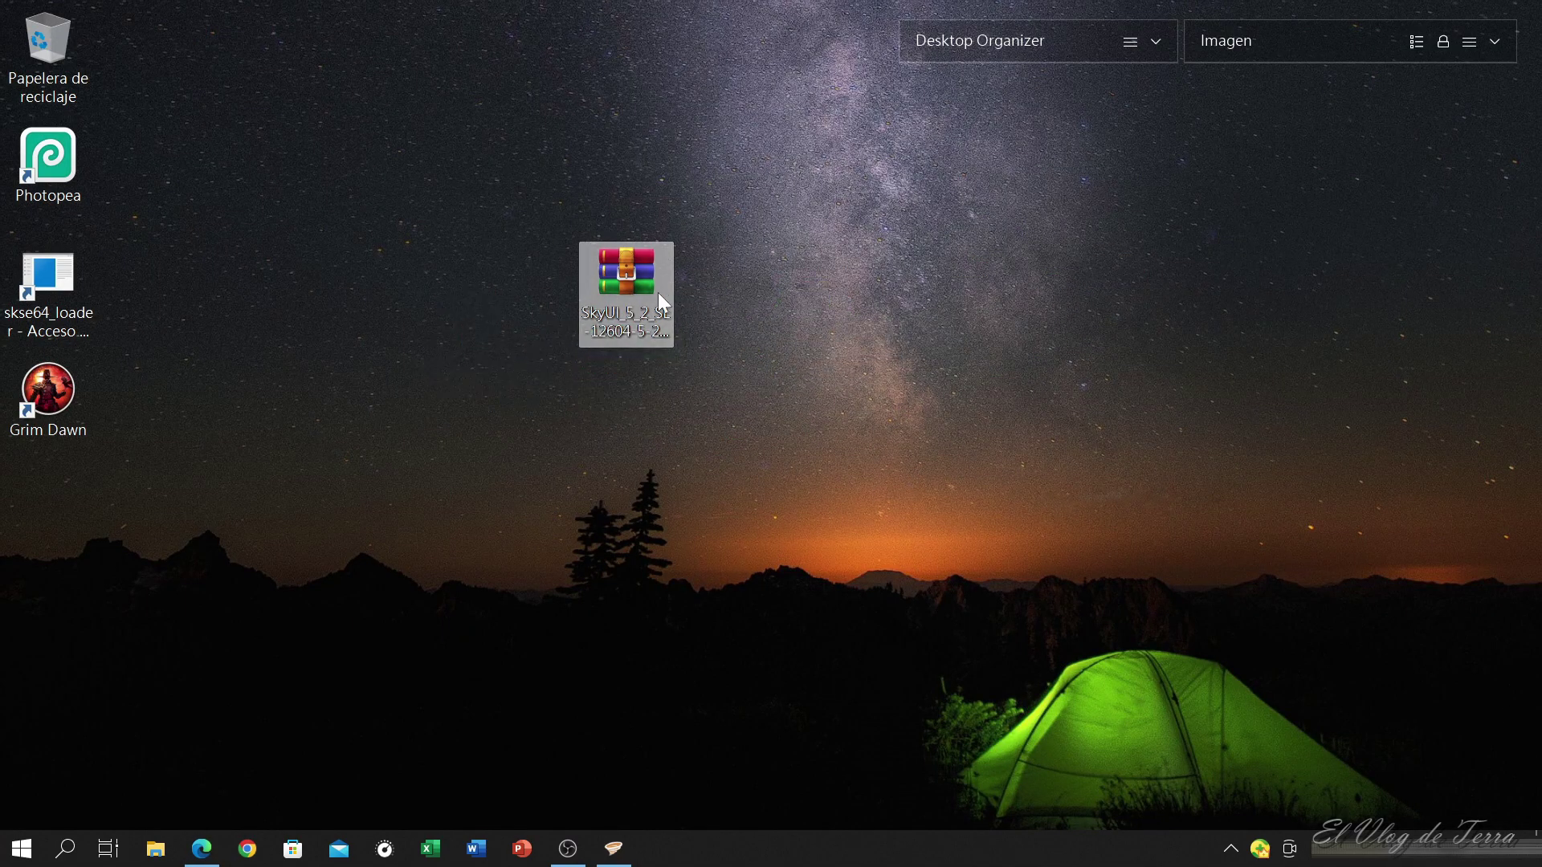
drag(634, 273, 879, 686)
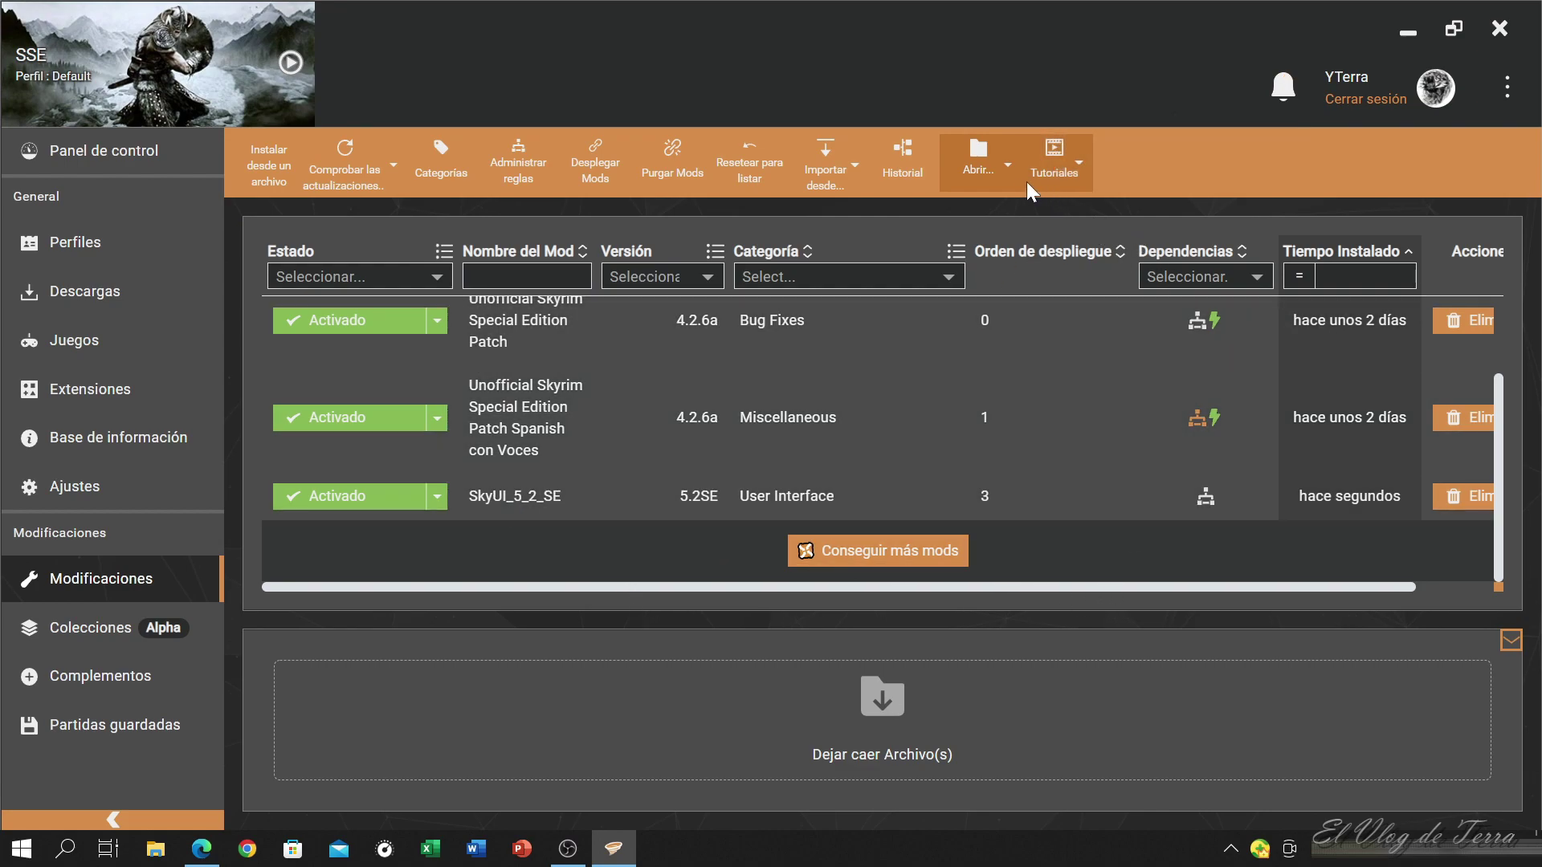
Check the mods deployment folder and Vortex\downloads\skyrimse for the manually installed SkyUI mod folder and archive.
click(1006, 167)
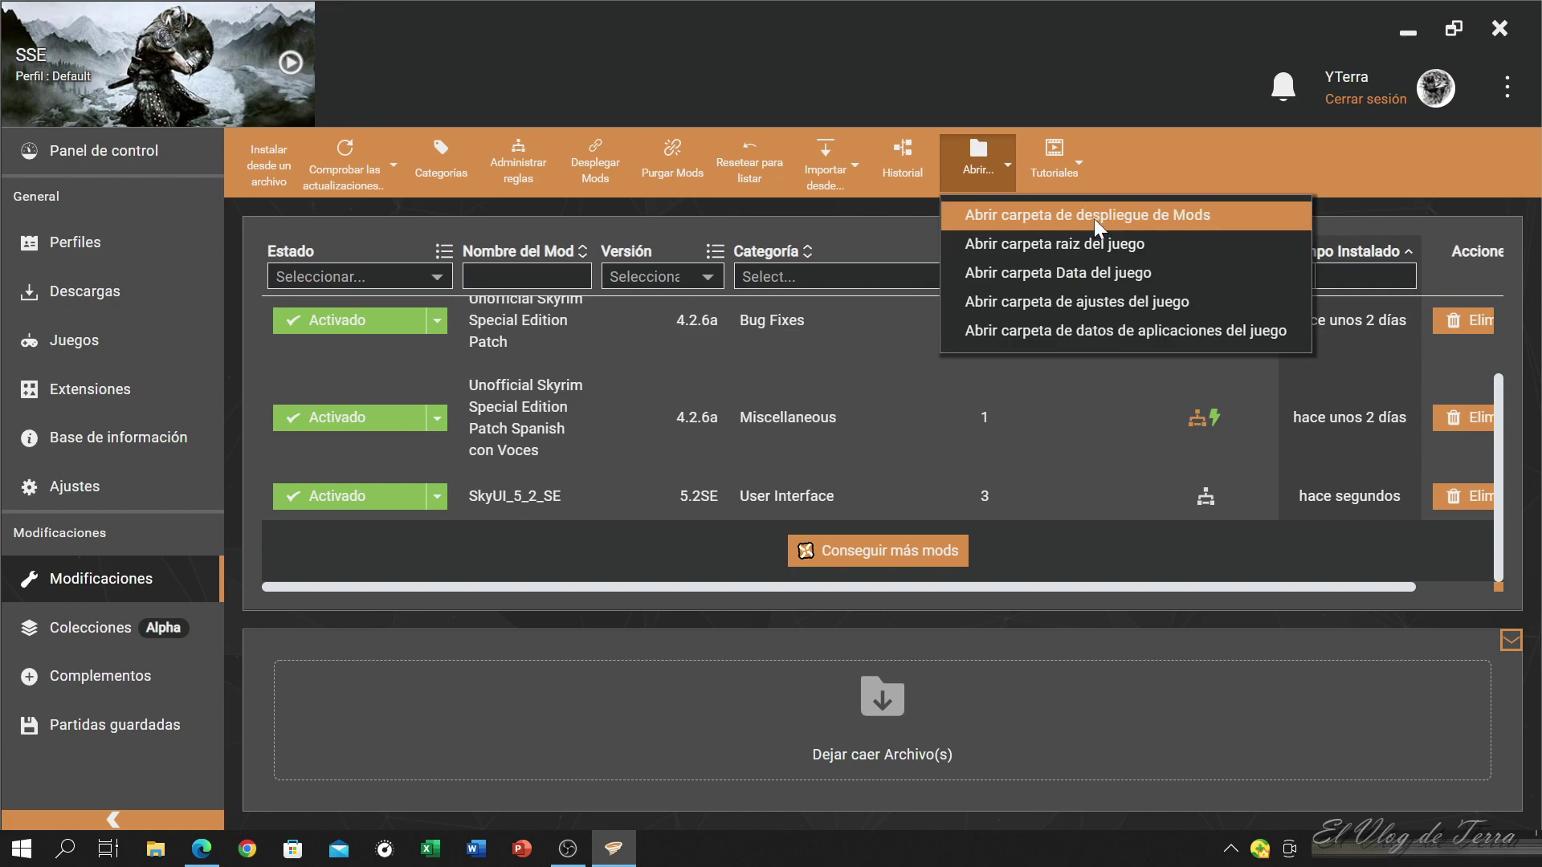
click(1094, 217)
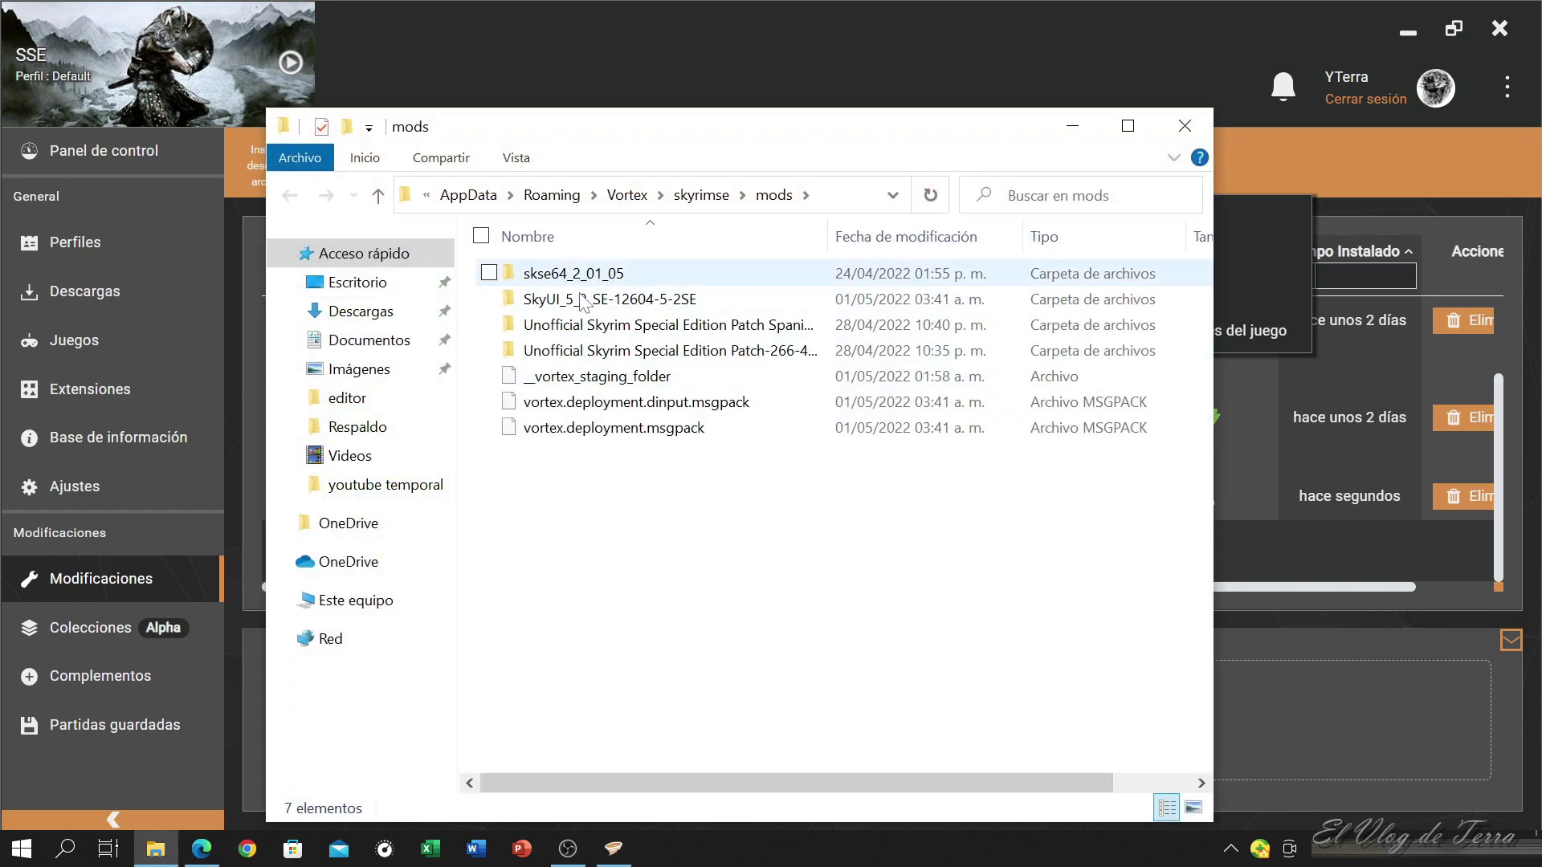
click(626, 201)
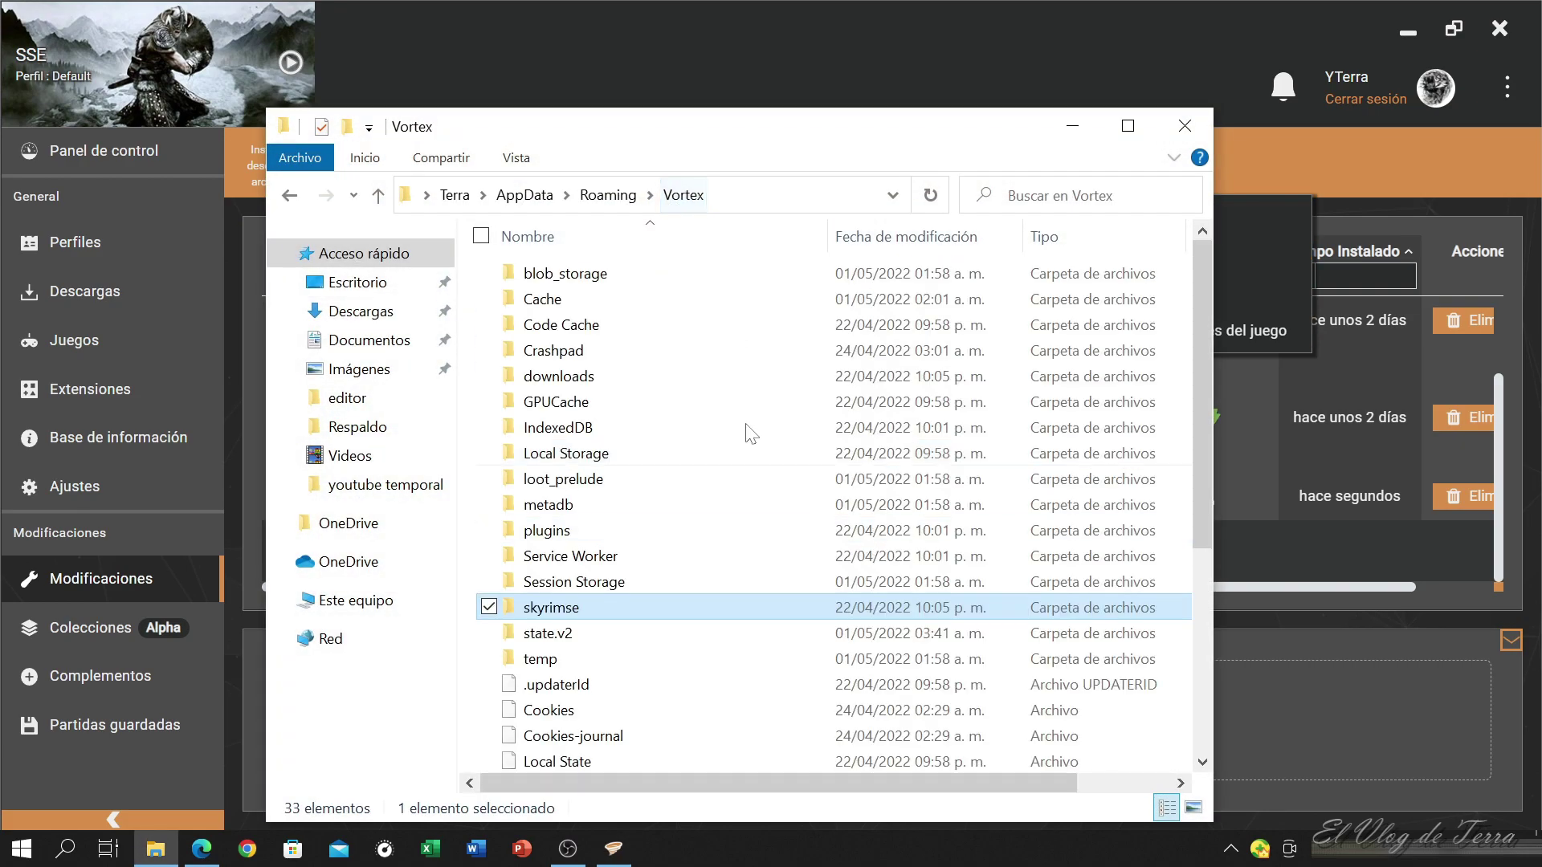
double_click(579, 374)
click(570, 304)
double_click(562, 300)
click(567, 303)
Show the original SkyUI_5_2_SE archive on the desktop.
drag(576, 329, 540, 274)
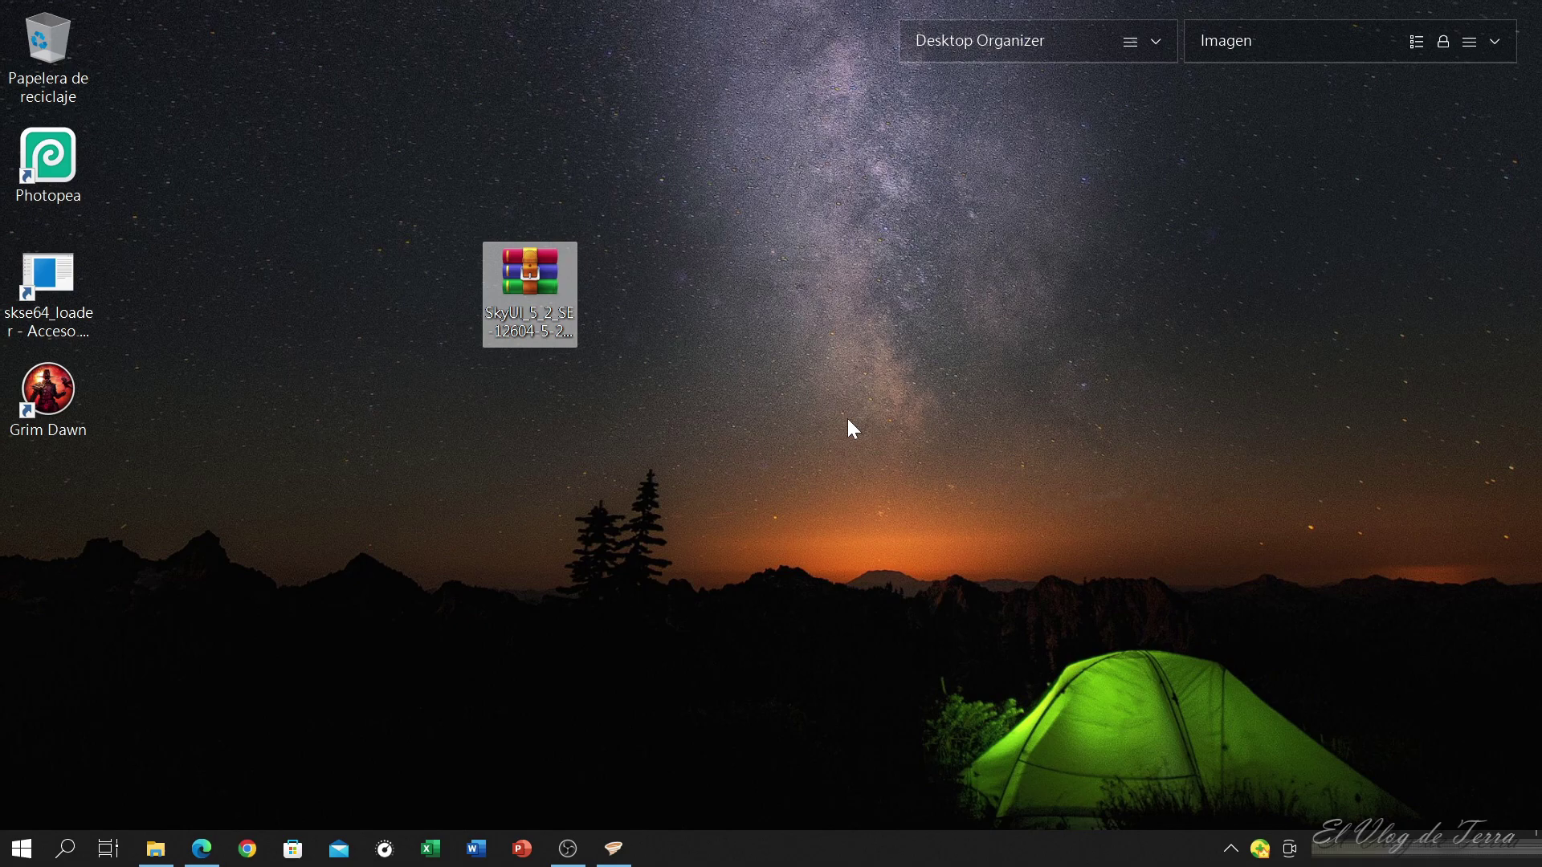
click(552, 288)
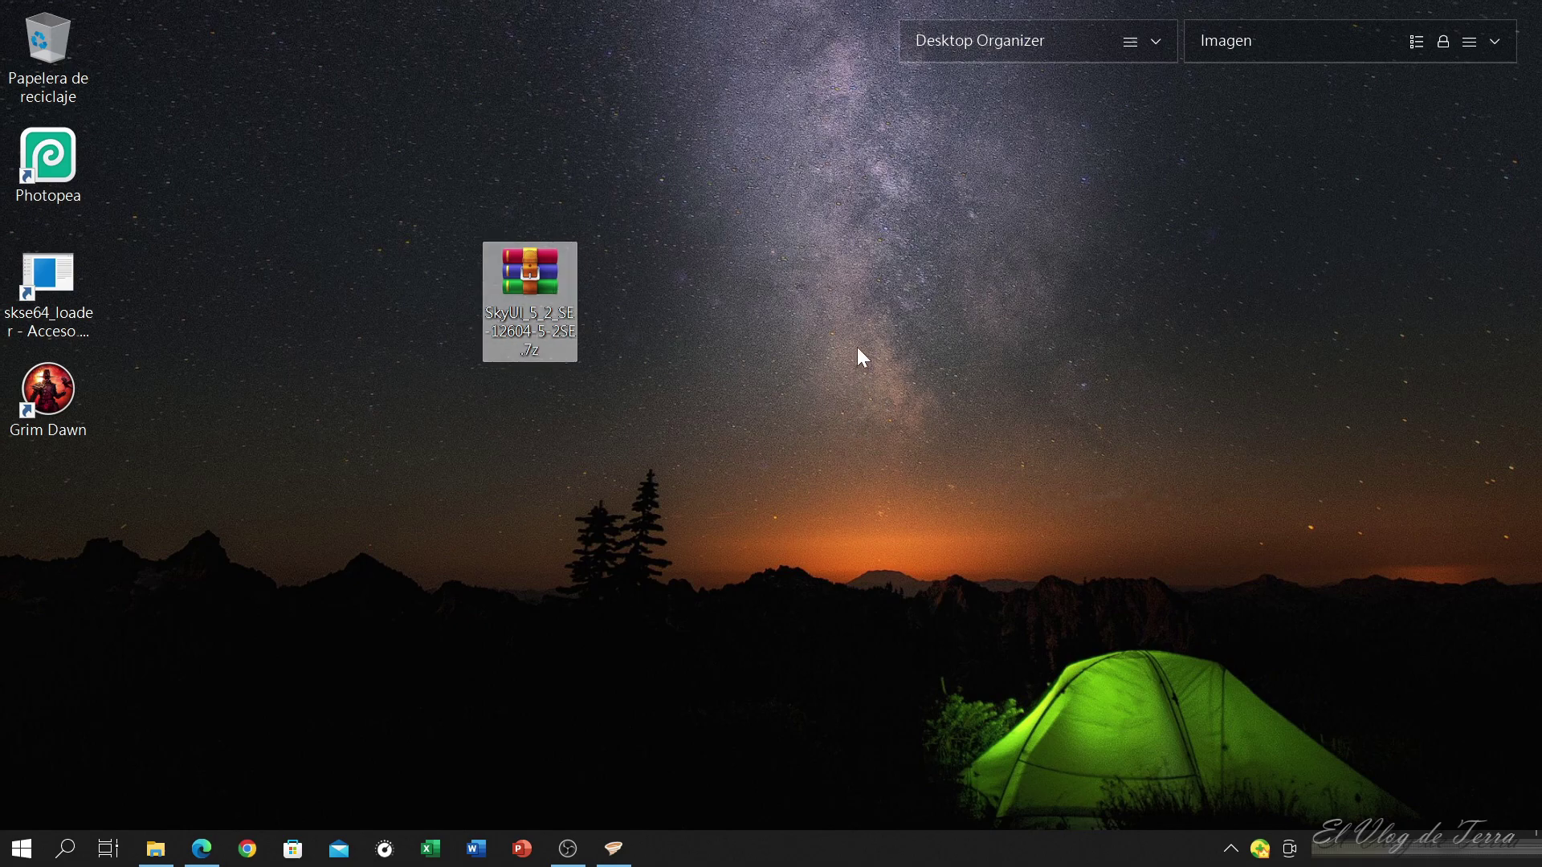
click(832, 584)
Return to Vortex and remove SkyUI_5_2_SE from the mod list, deleting both the mod and its archive.
click(613, 848)
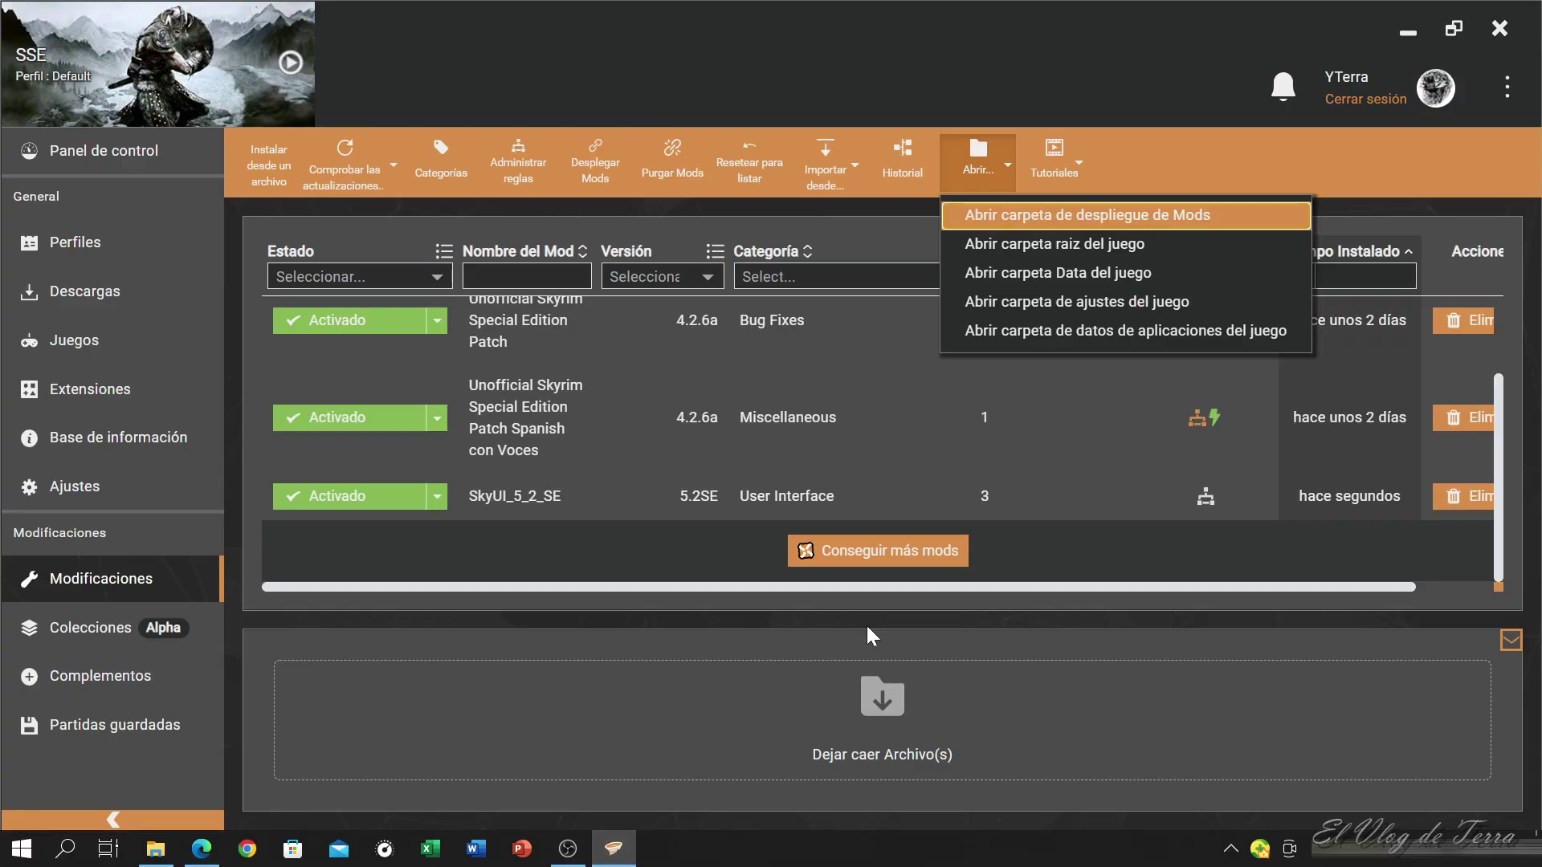
click(990, 162)
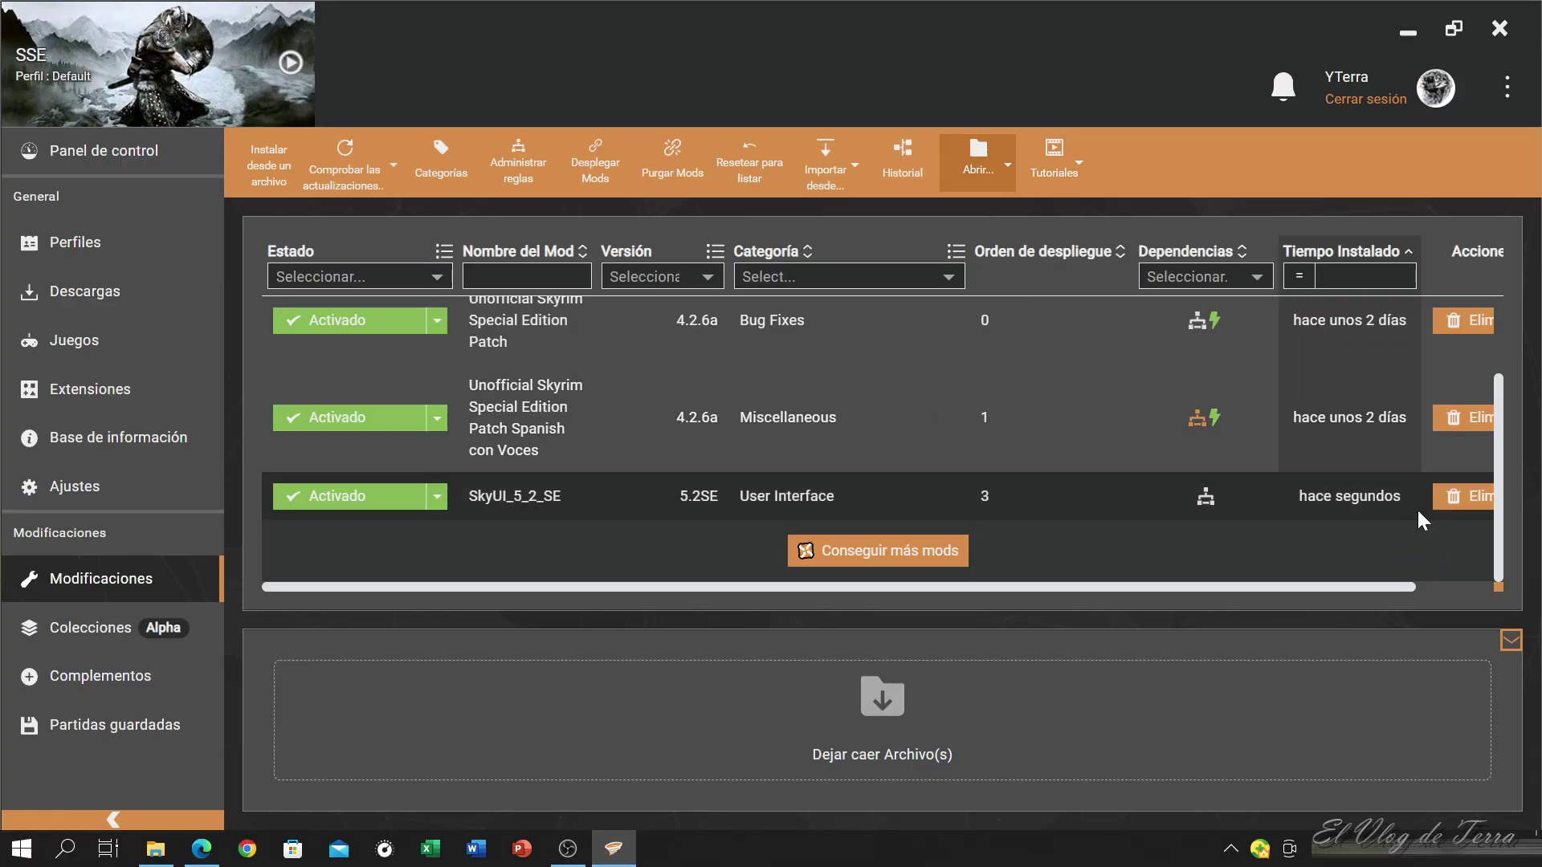
drag(1071, 591, 1391, 526)
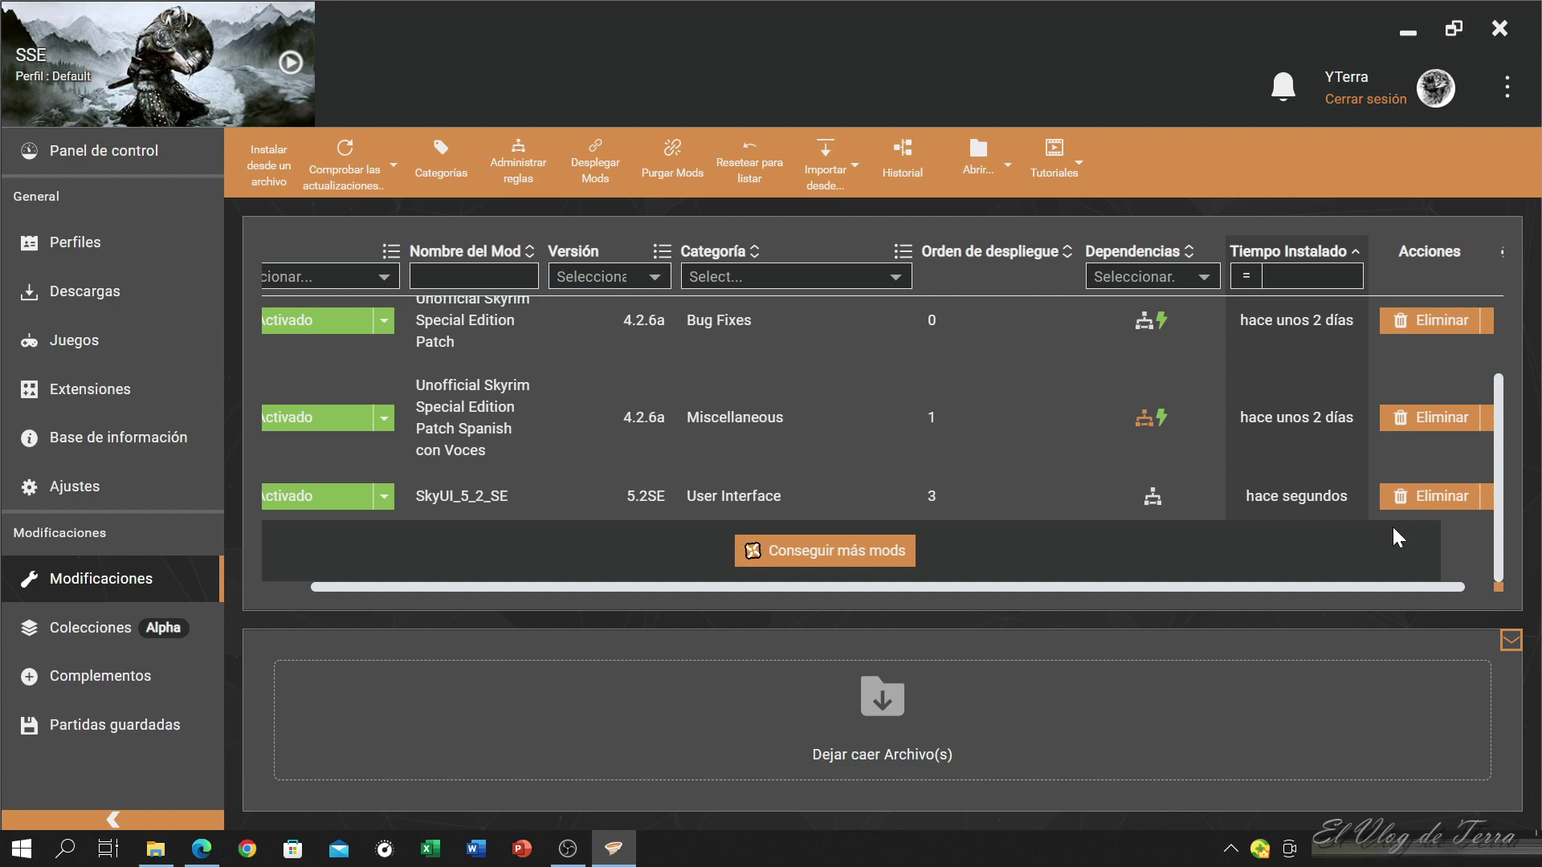
click(1438, 496)
click(449, 589)
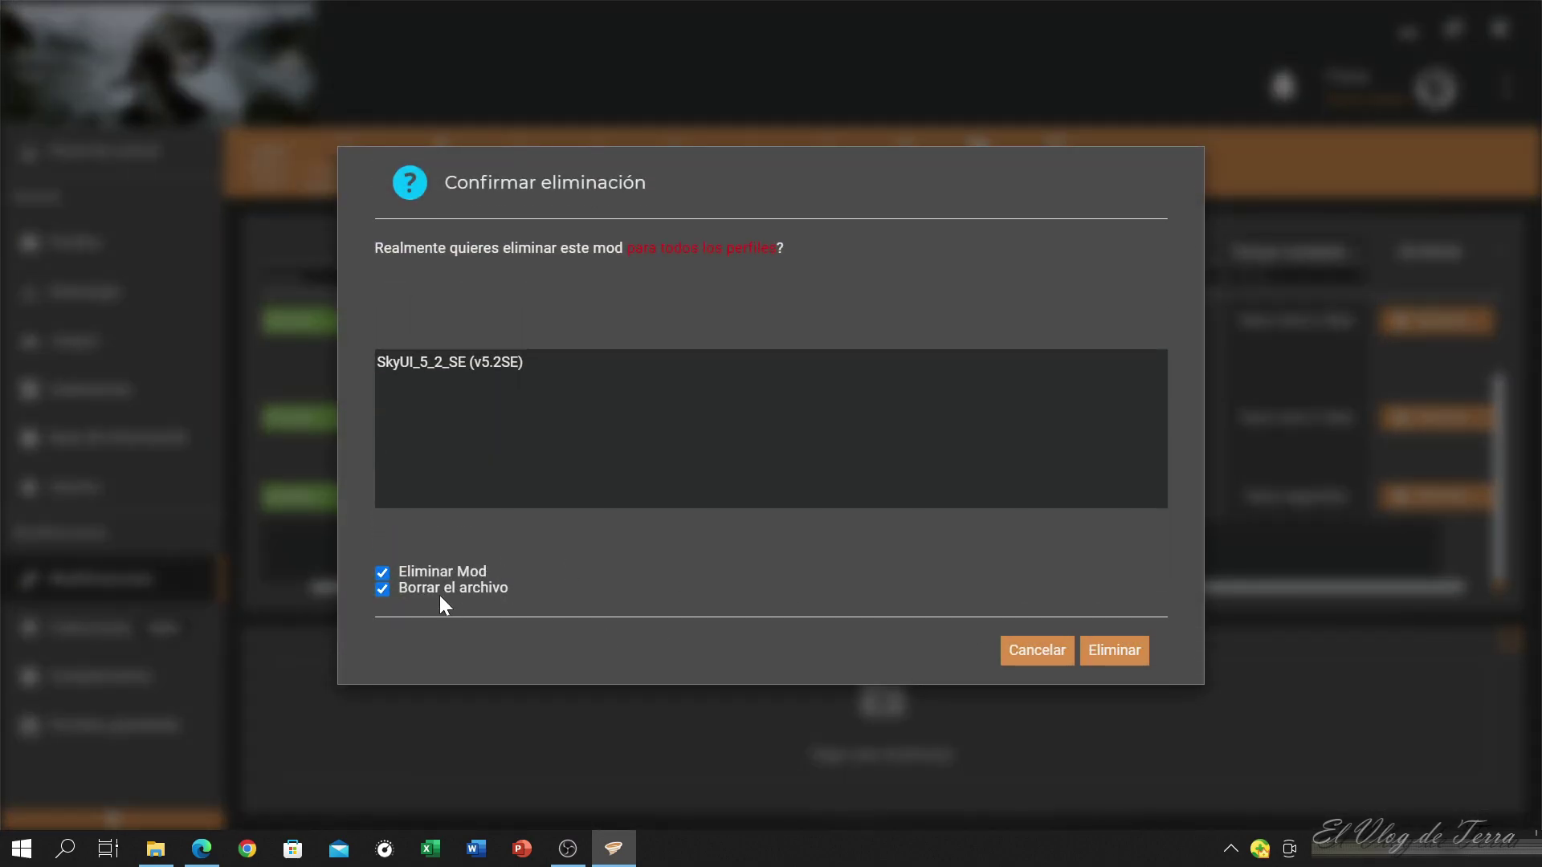
click(1119, 658)
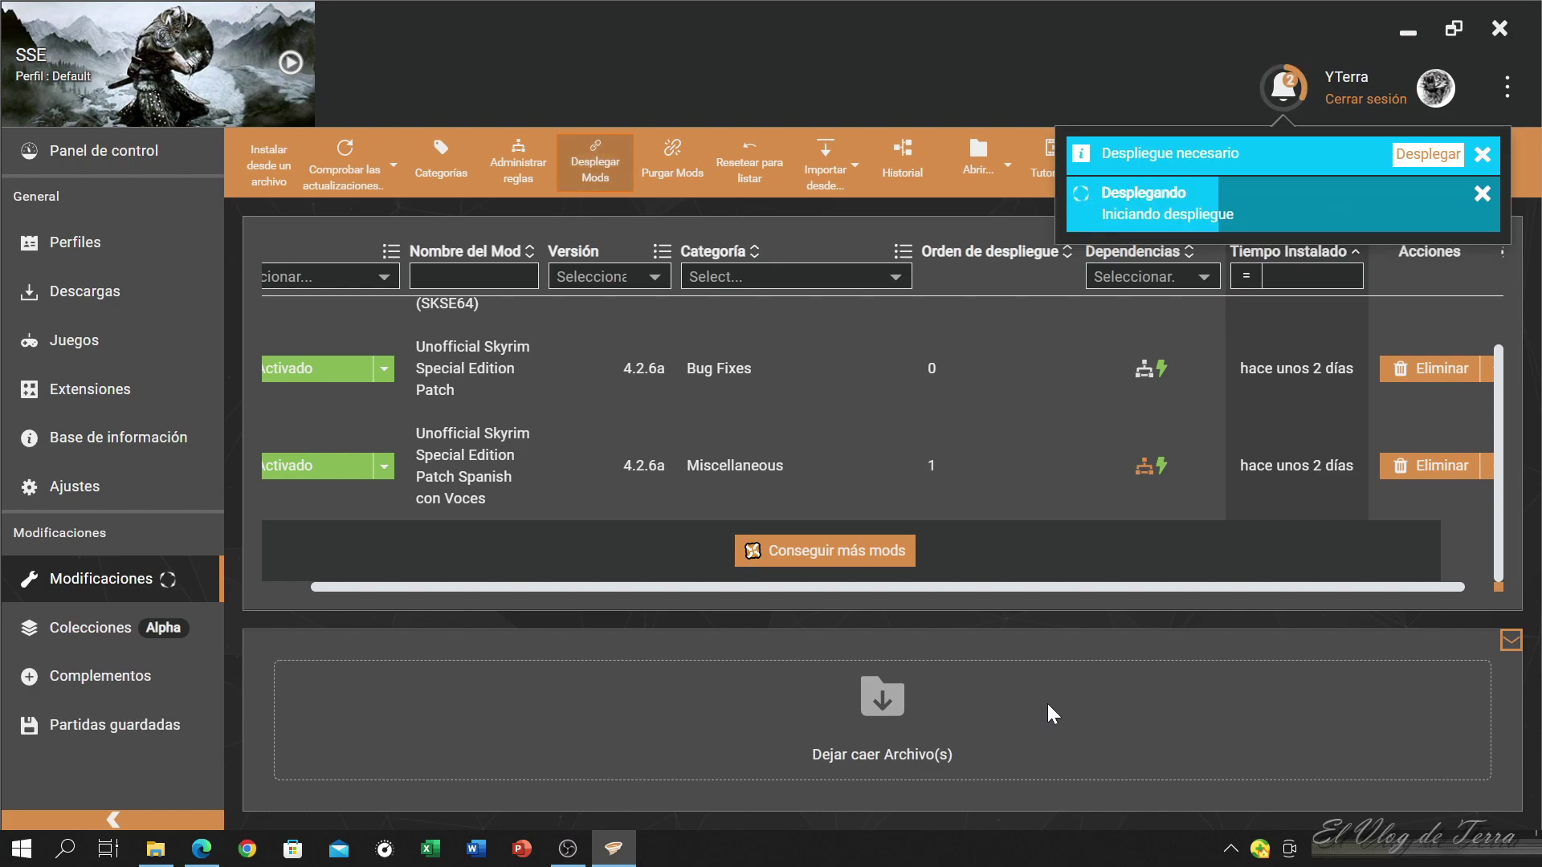
Check Vortex\downloads\skyrimse and the mods folder for SkyUI remnants, close the window, and show the archive on the desktop.
click(155, 848)
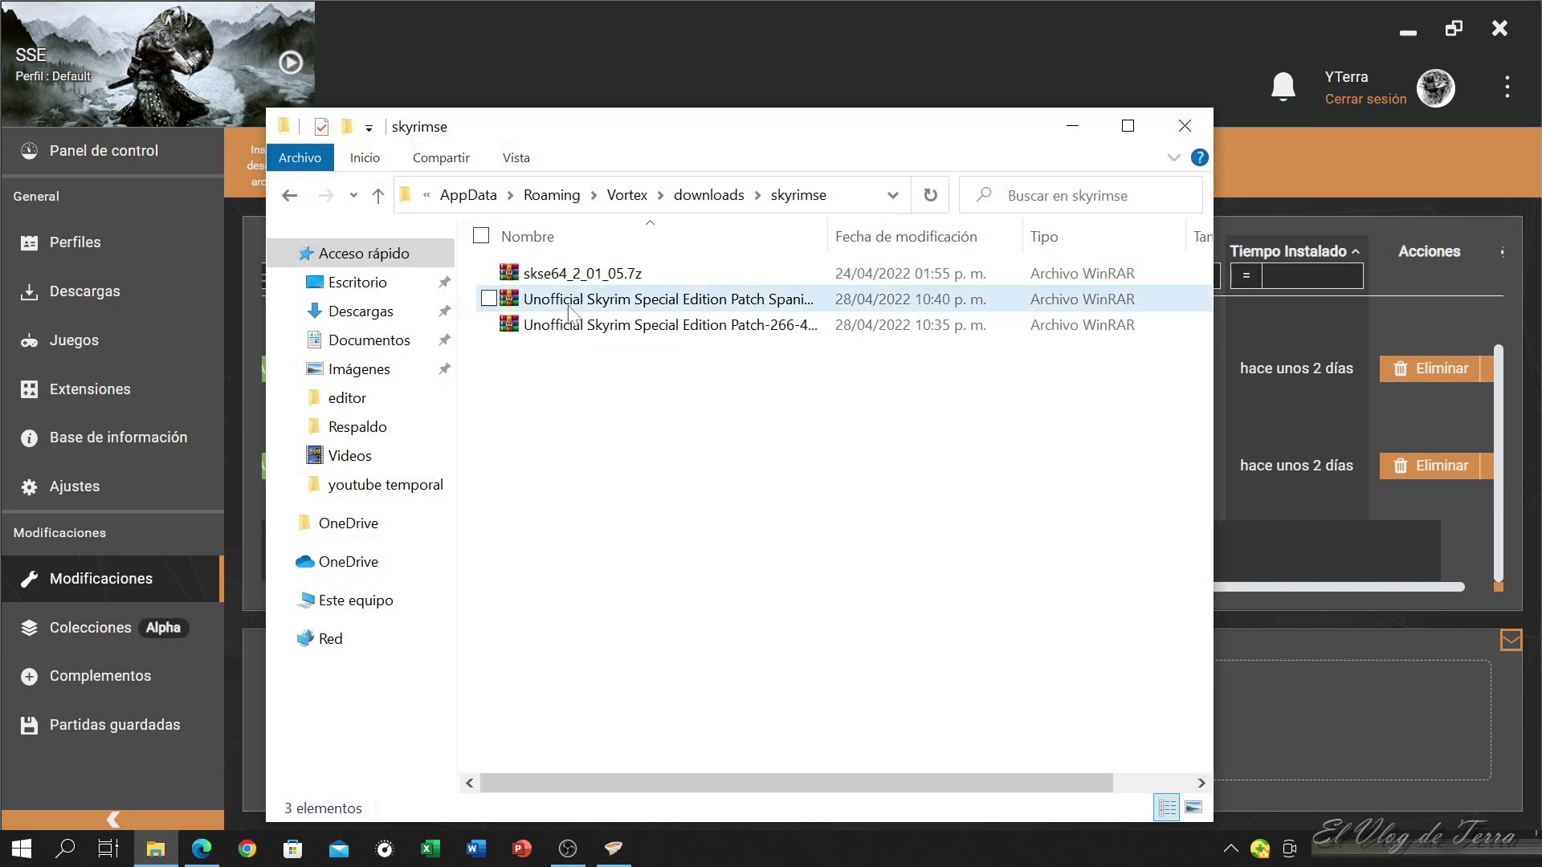
key(alt+Left)
key(alt+Left)
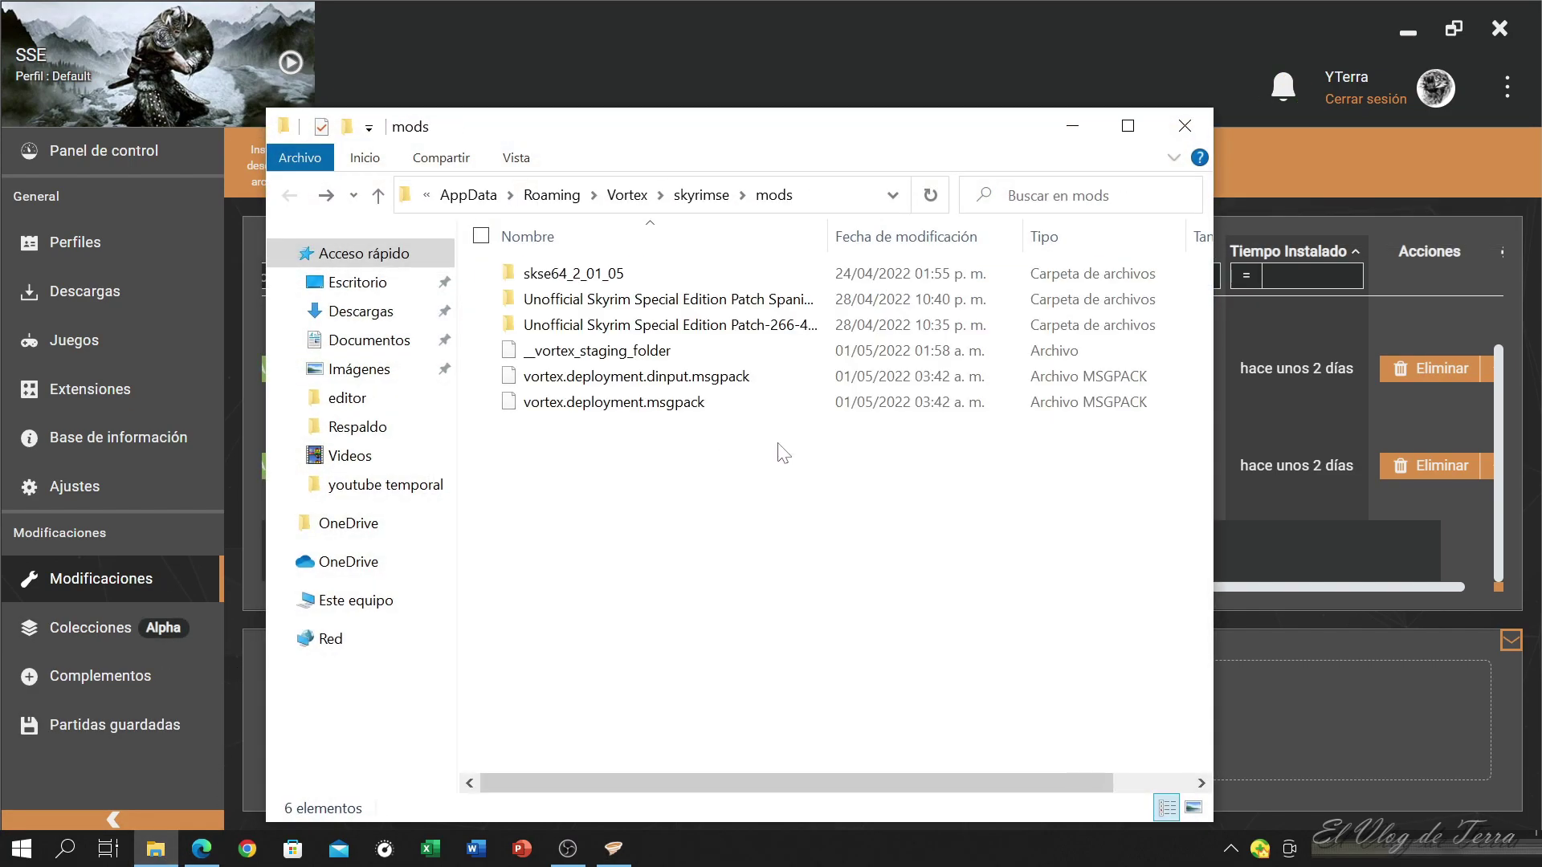
click(1184, 126)
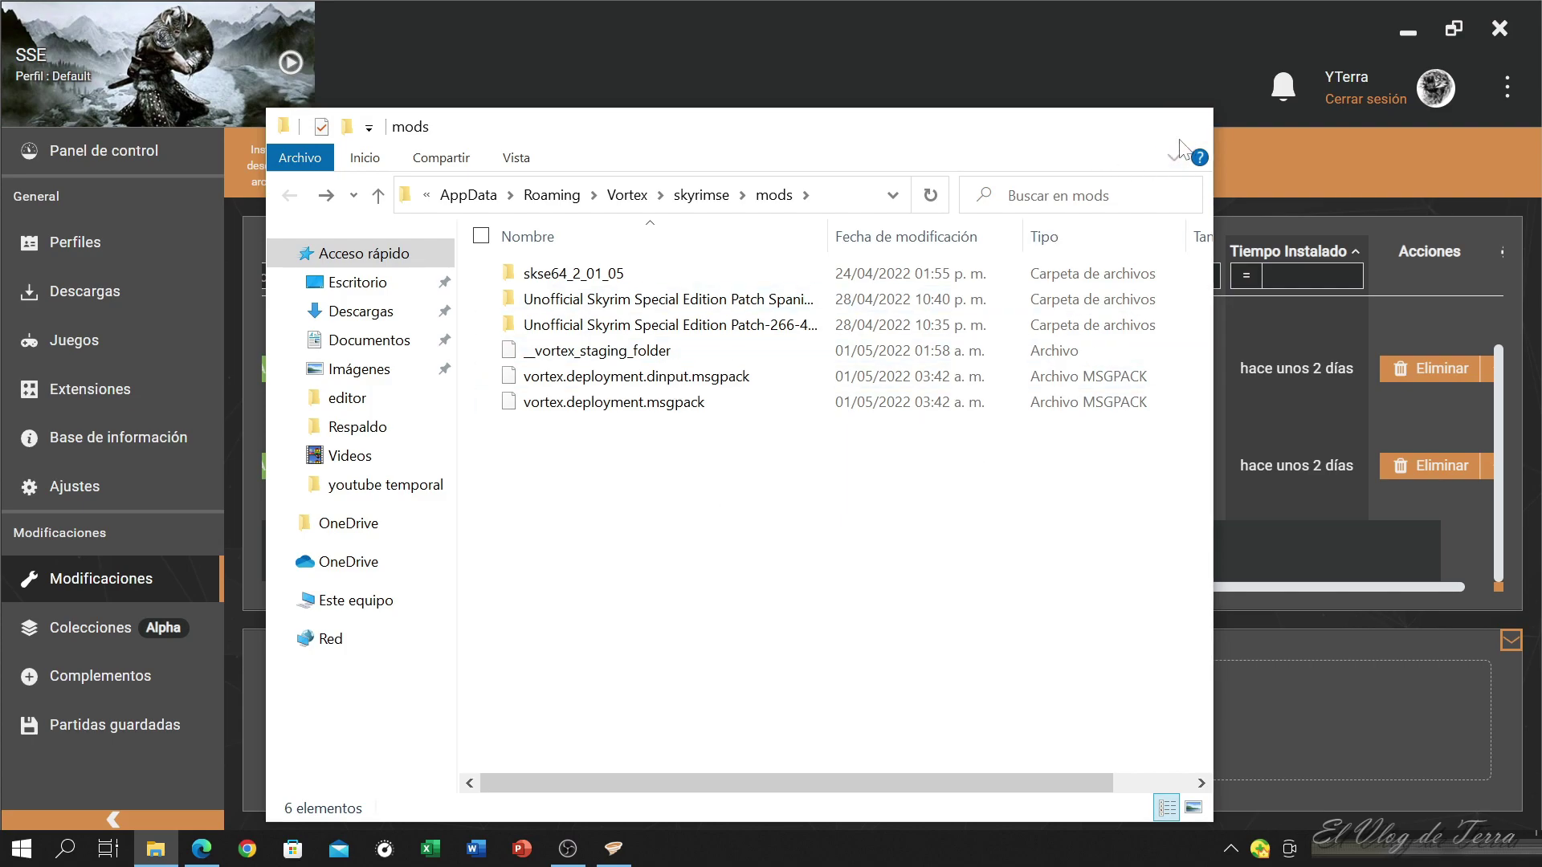
key(super+d)
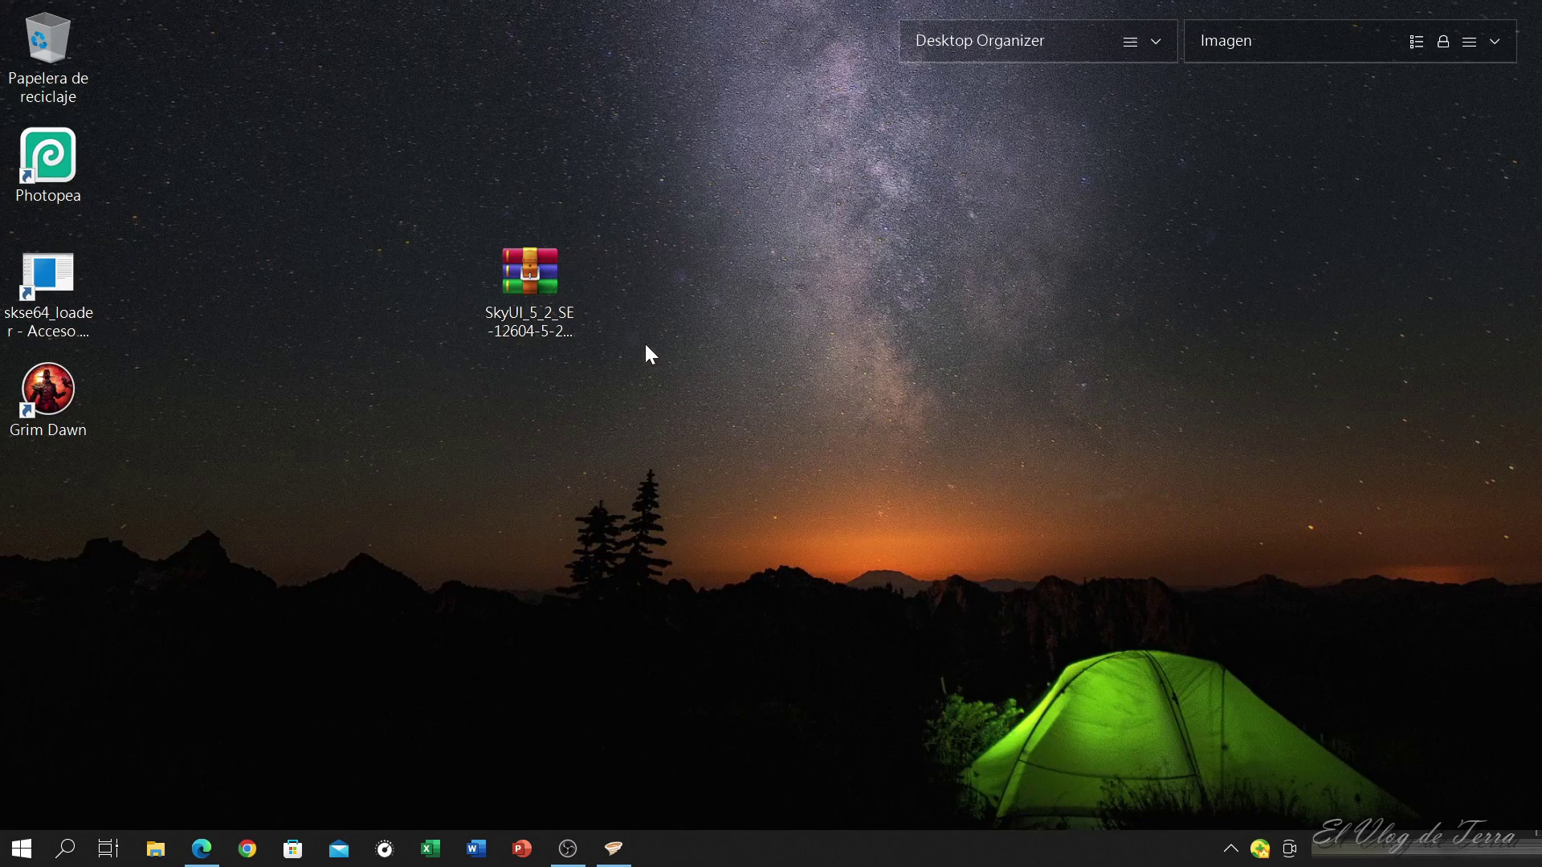
drag(528, 286, 667, 342)
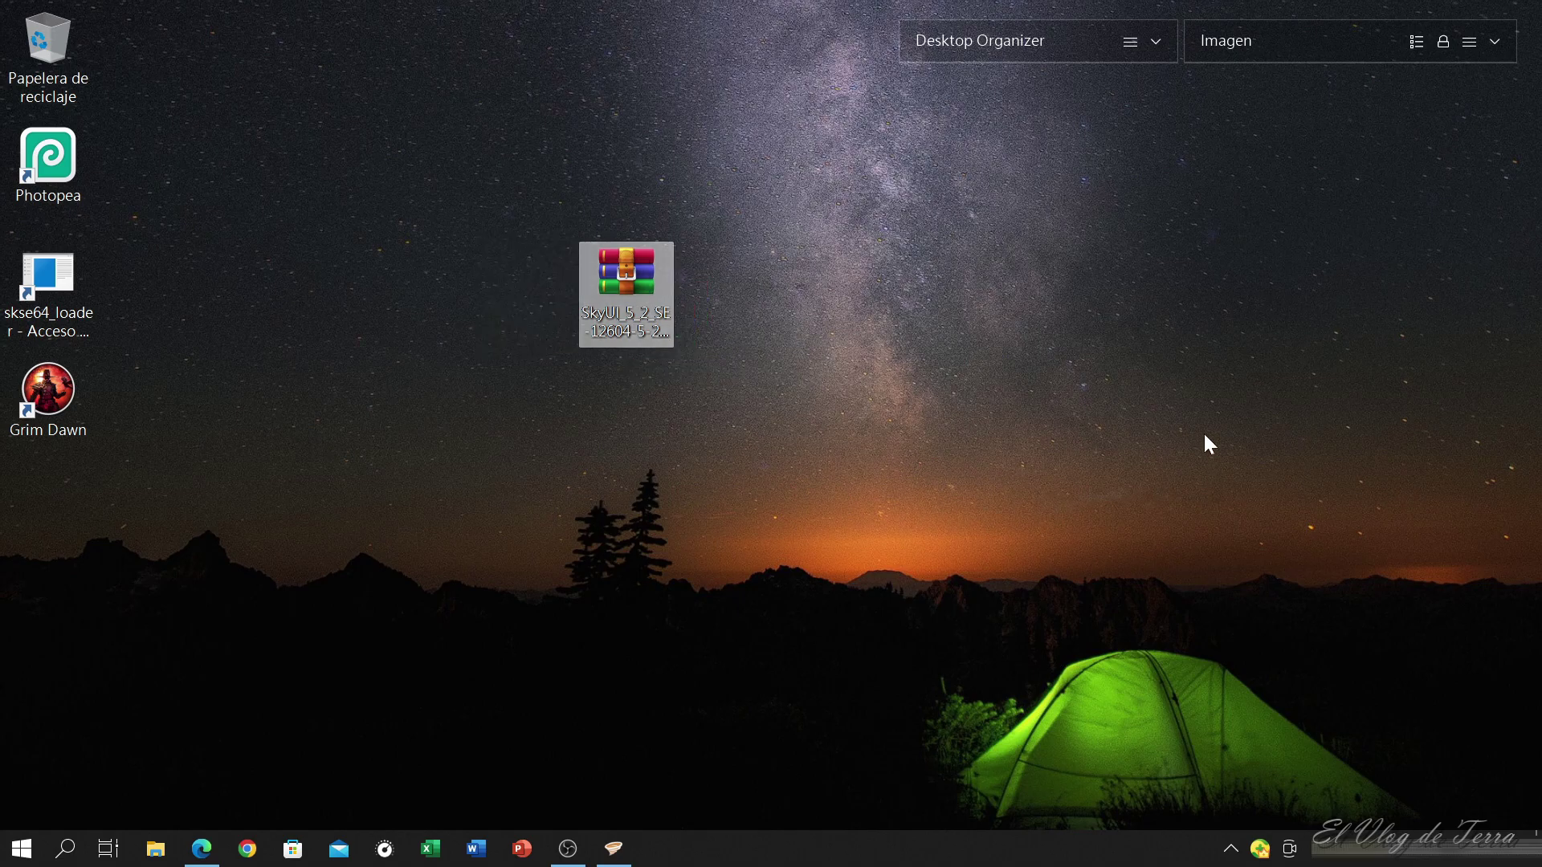
Open Vortex\downloads\skyrimse starting from the mods deployment folder in Vortex, and maximize the folder window.
click(614, 847)
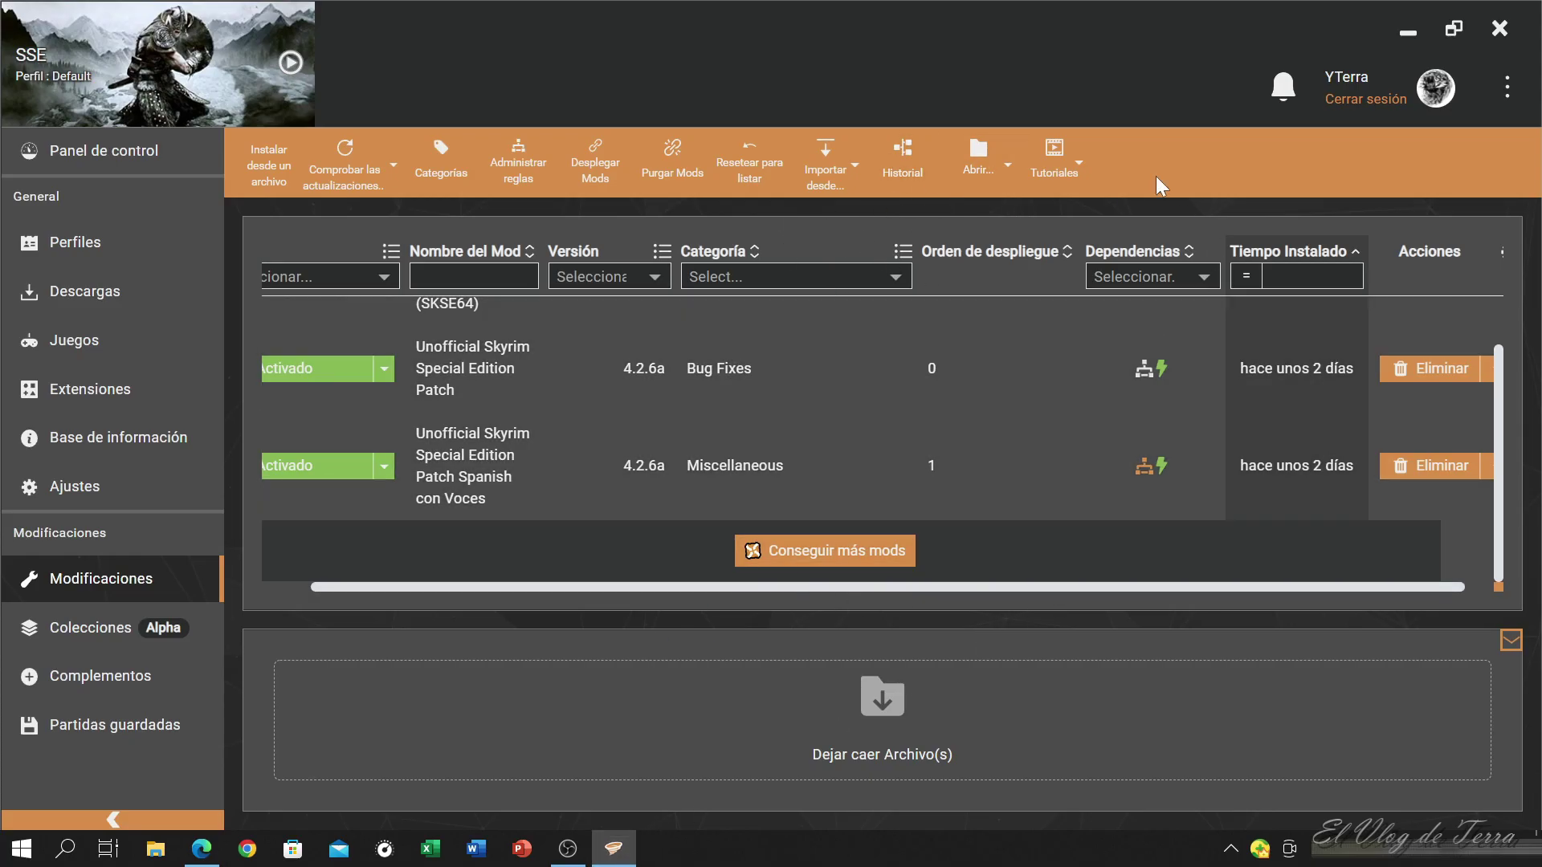
click(978, 159)
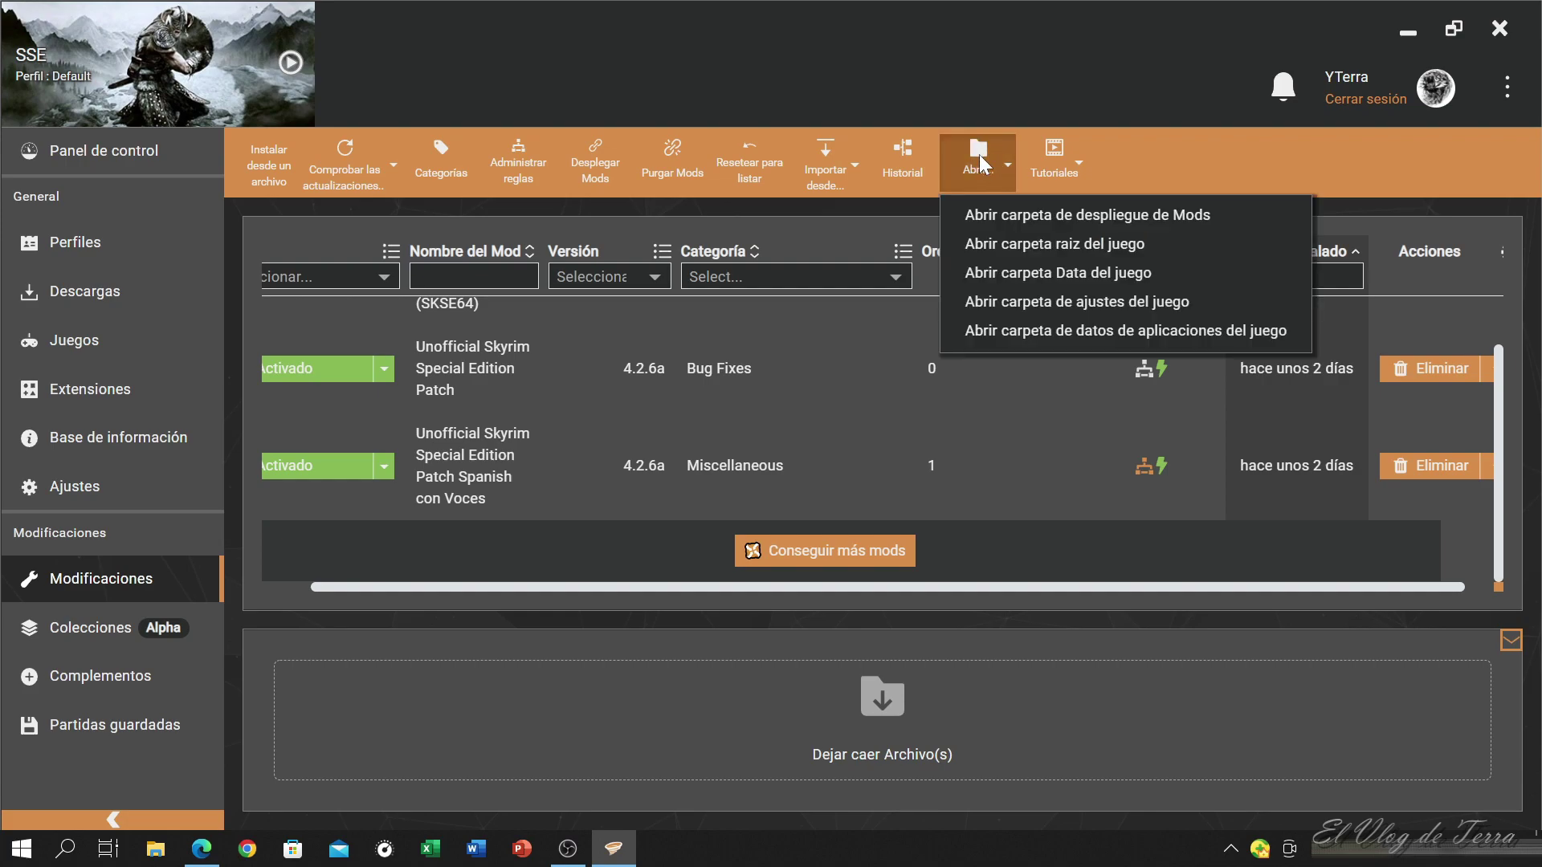
click(1066, 215)
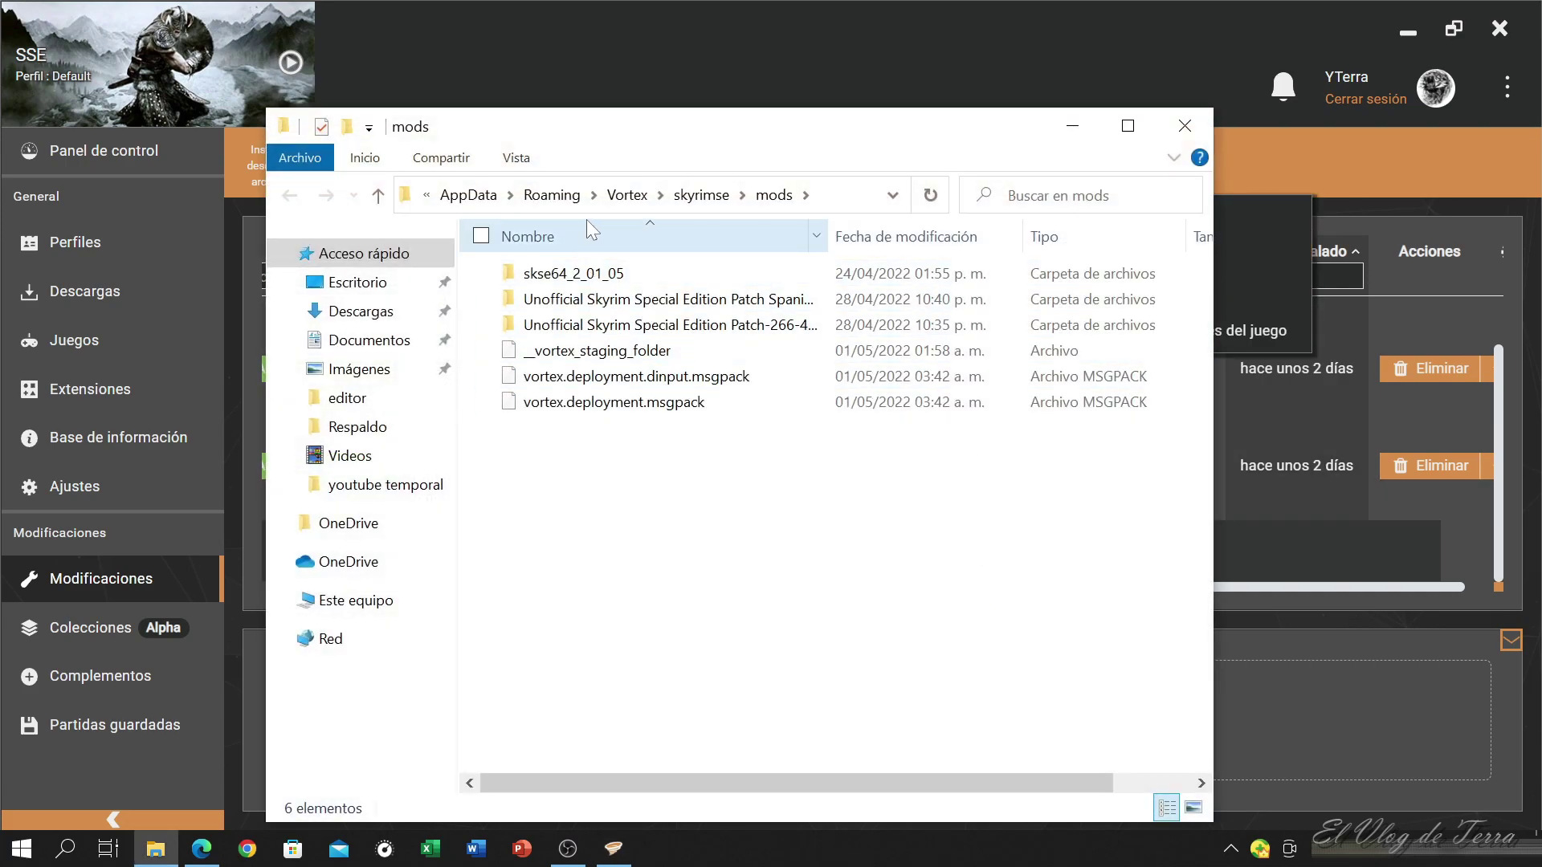
click(631, 194)
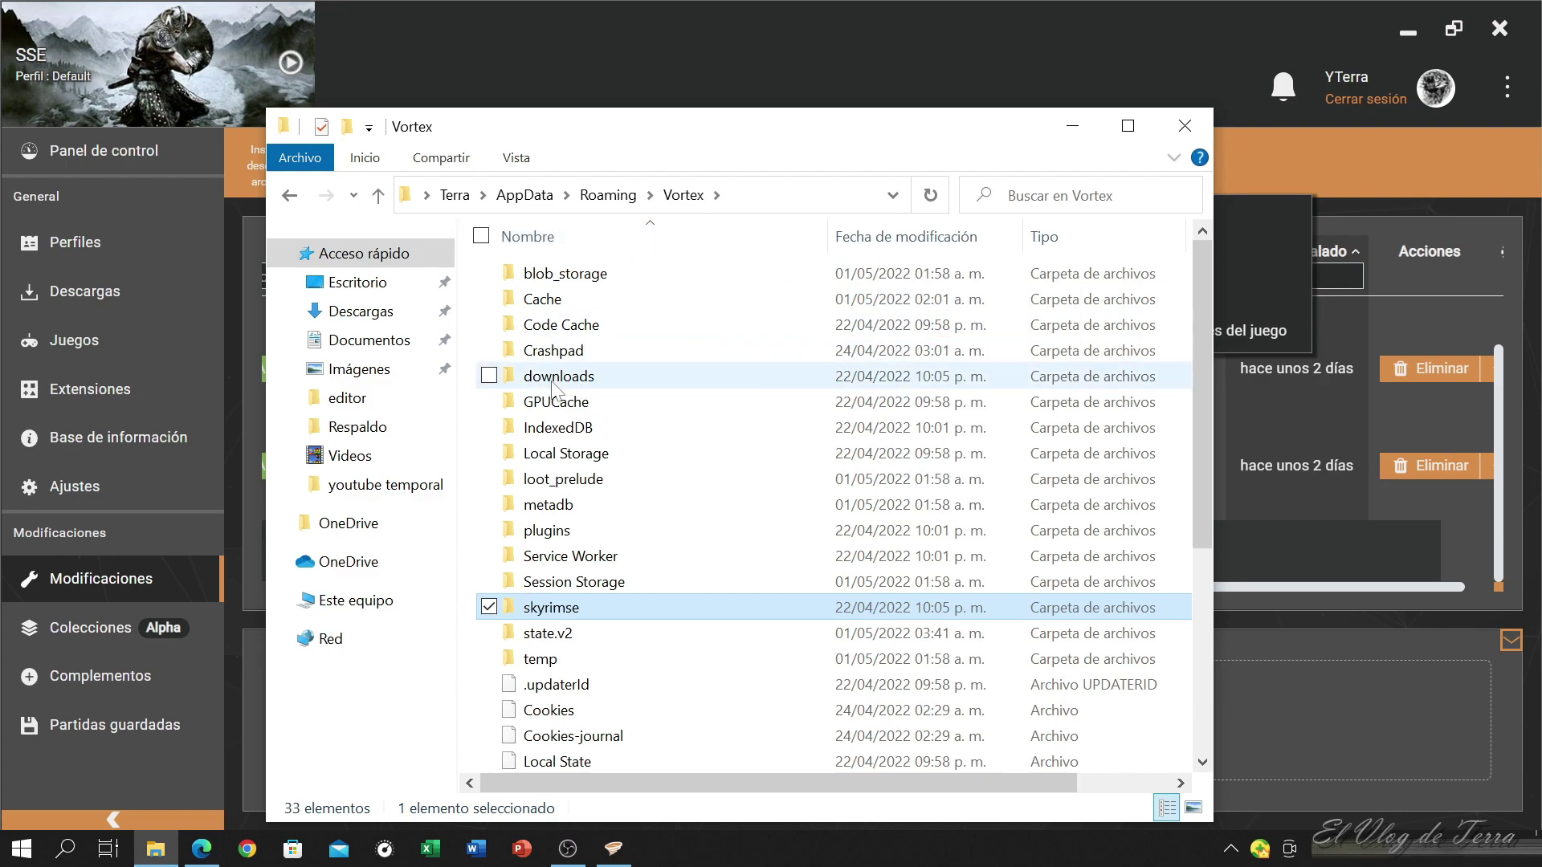
double_click(553, 383)
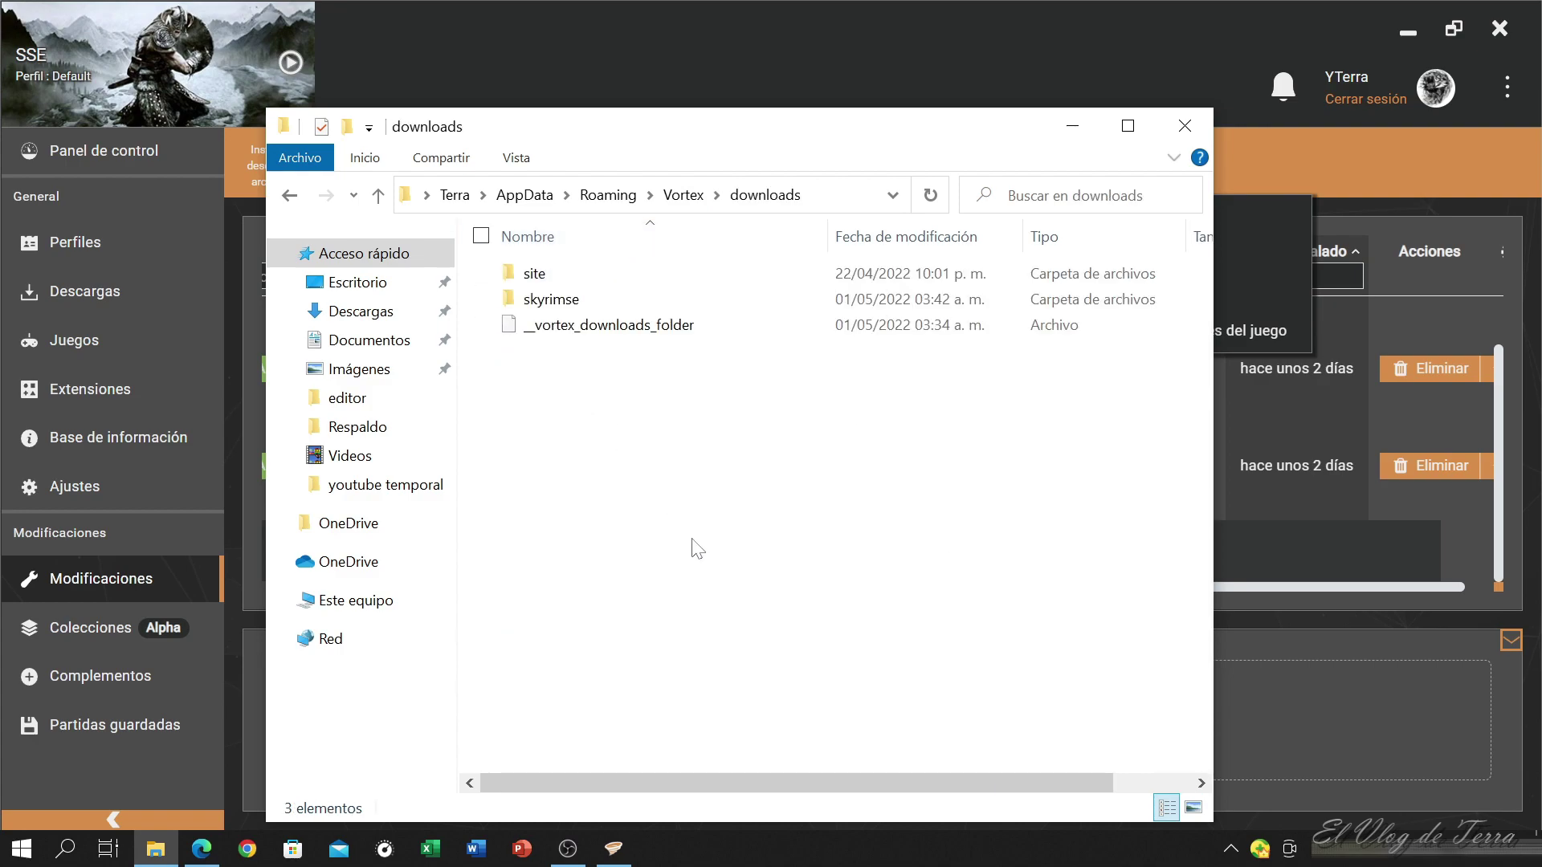
double_click(553, 302)
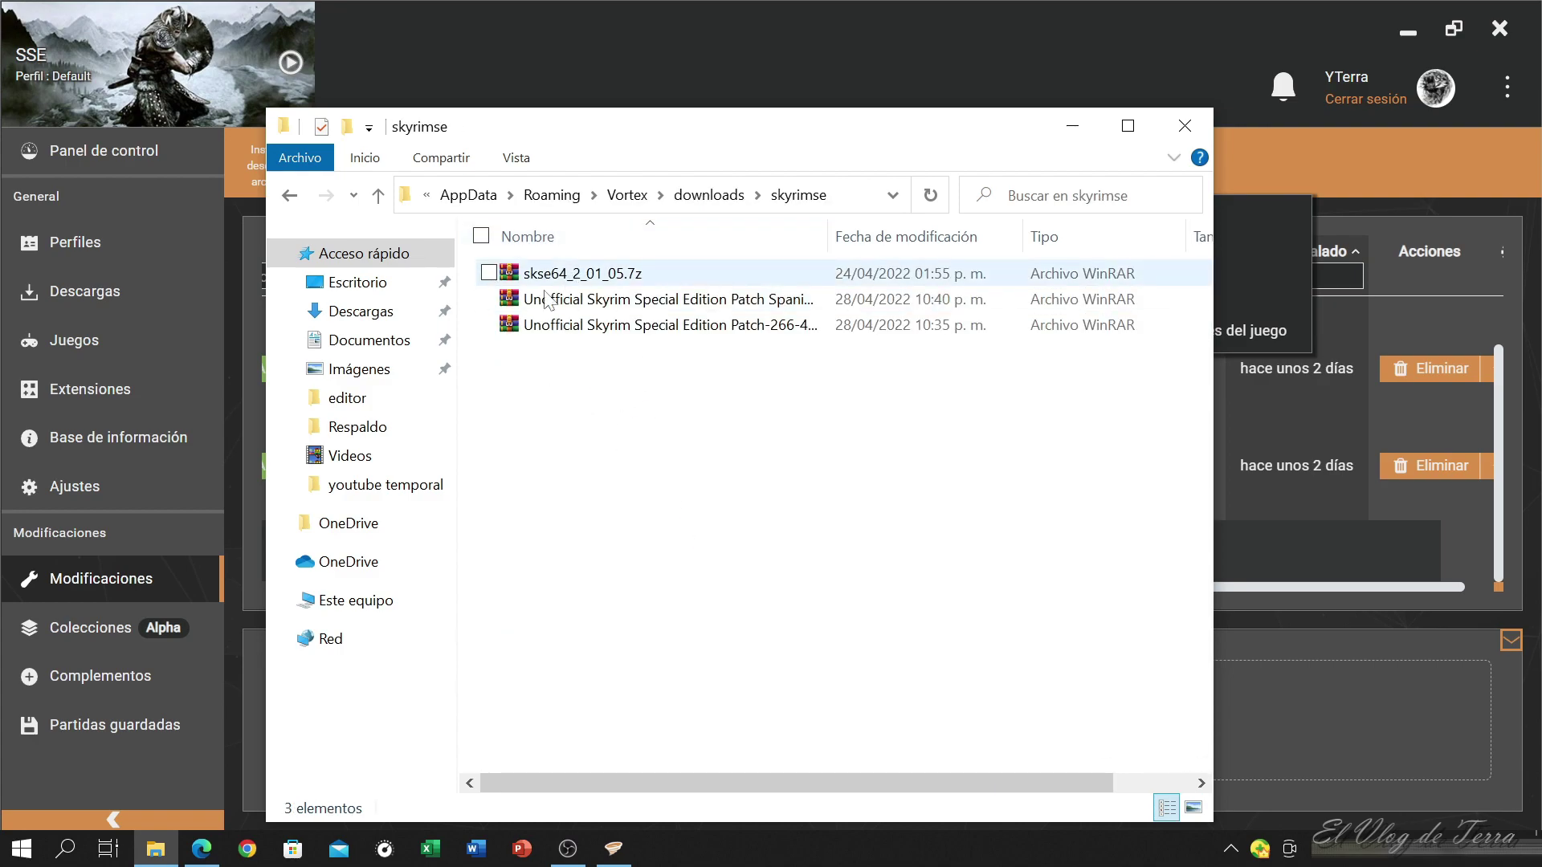
click(1127, 126)
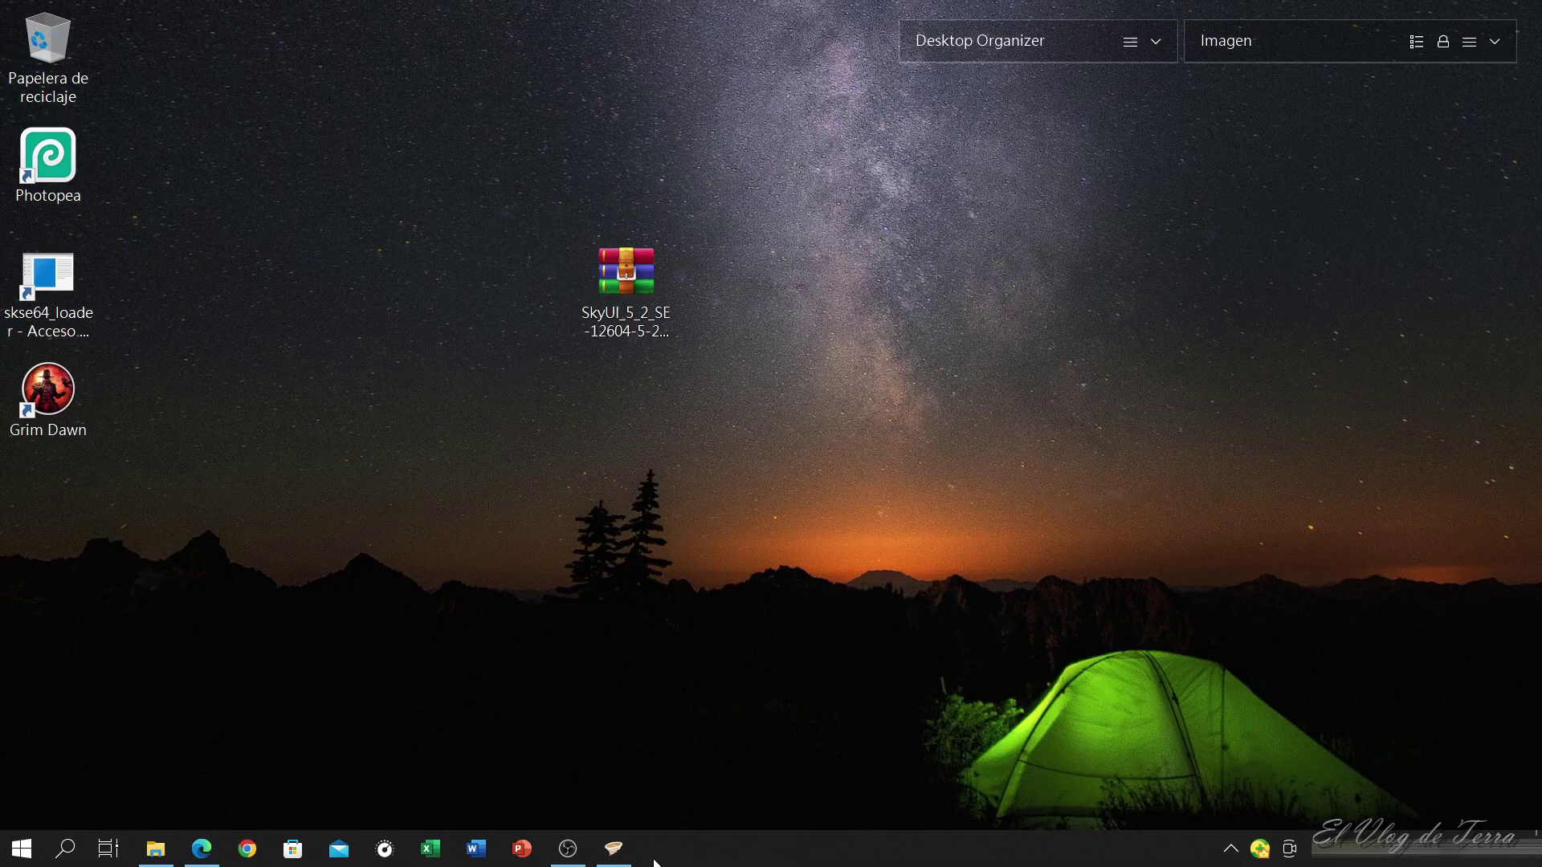
Move the SkyUI_5_2_SE archive from the desktop into the Vortex\downloads\skyrimse folder and minimize the folder window.
click(614, 849)
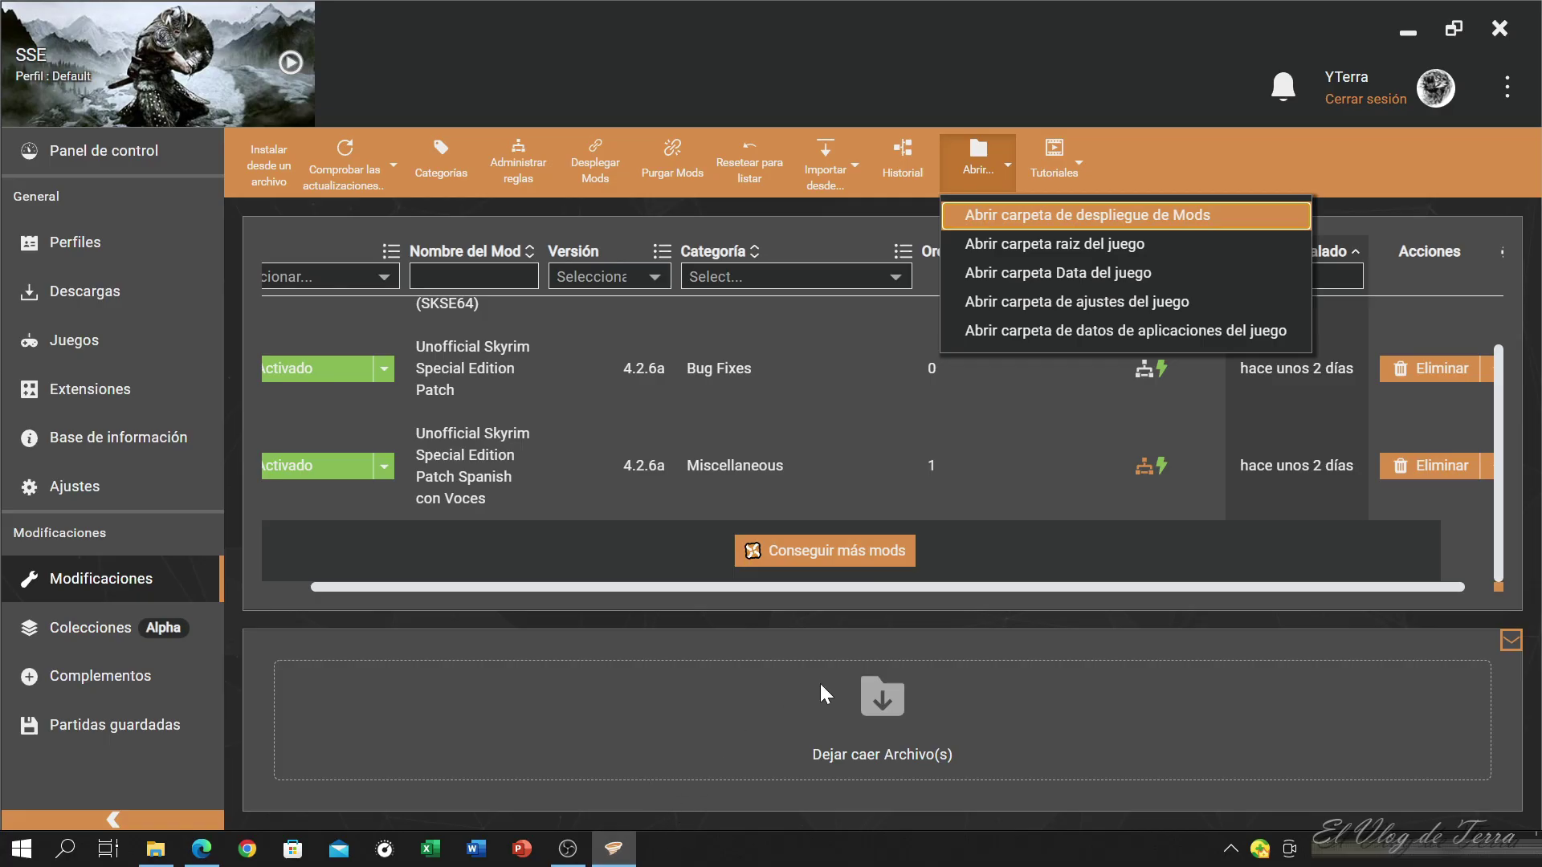
click(839, 701)
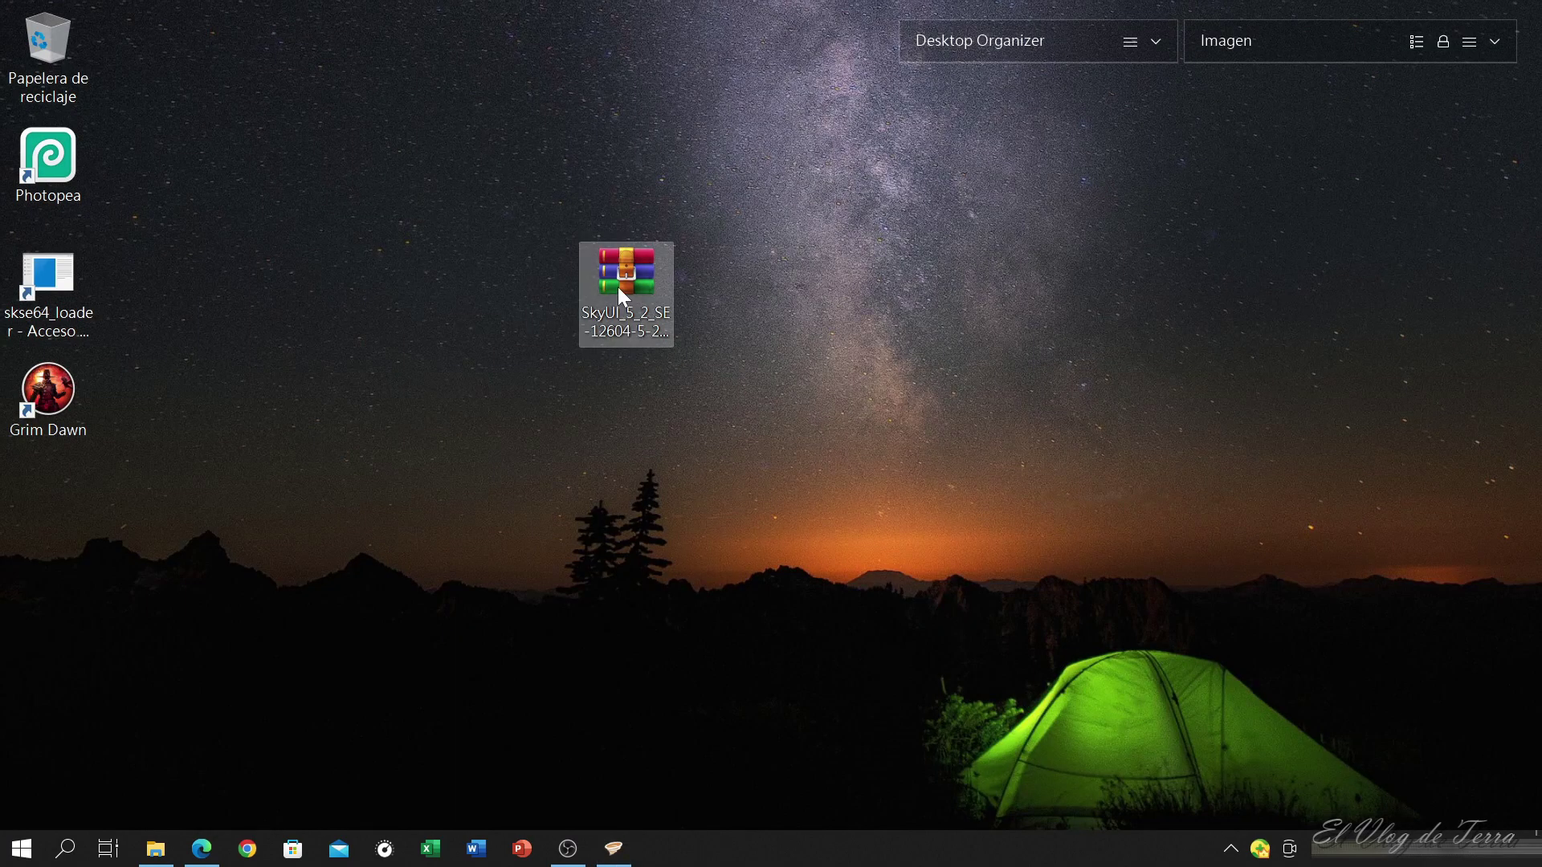
drag(619, 286, 627, 453)
click(1399, 13)
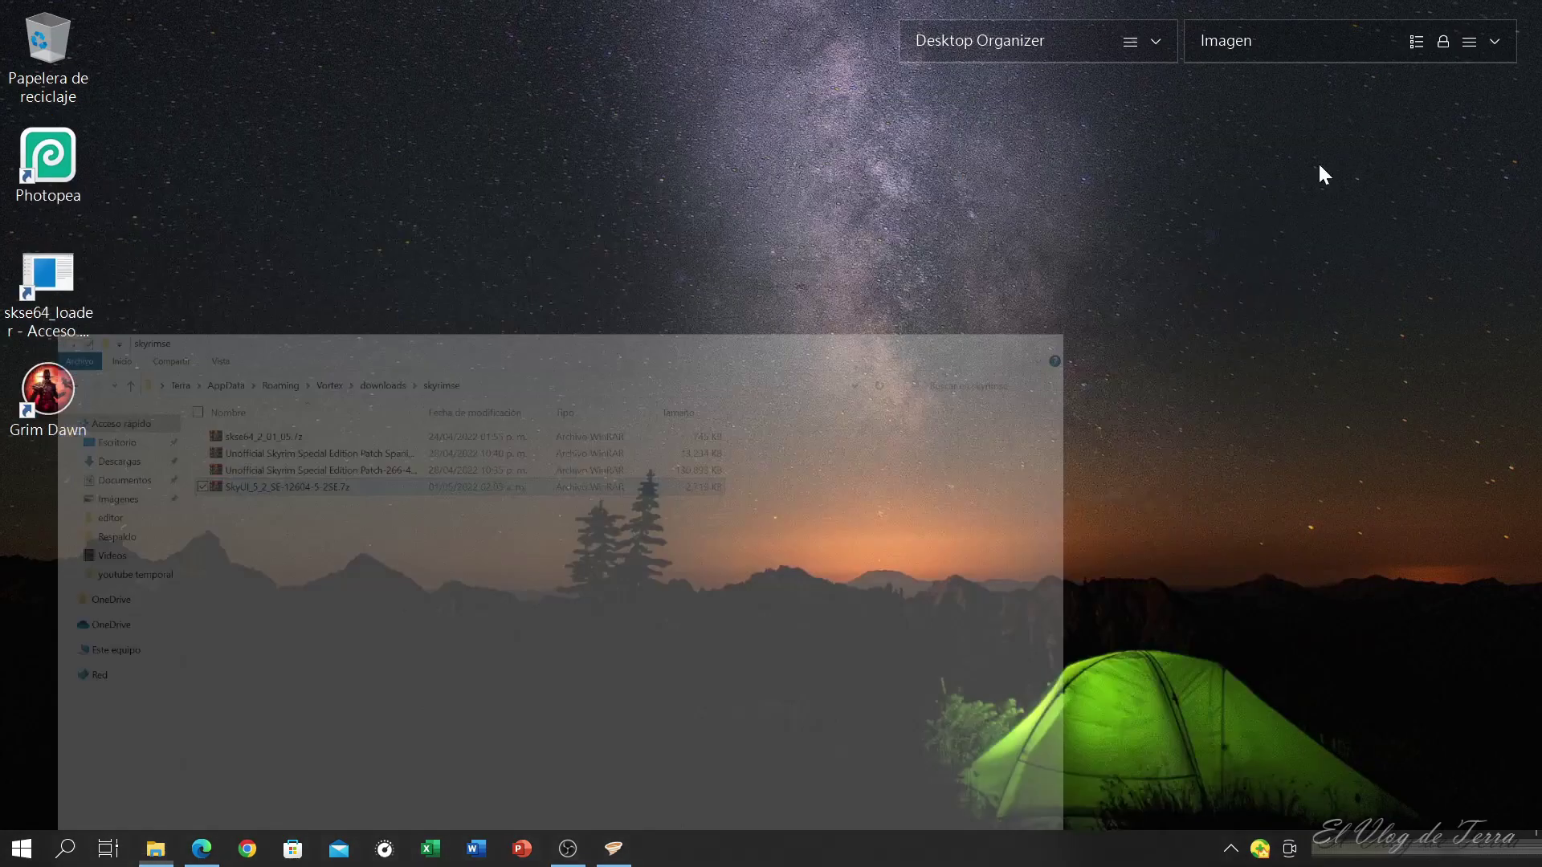
Return to Vortex and install and enable the never-installed SkyUI_5_2_SE mod from its mod list entry.
click(613, 848)
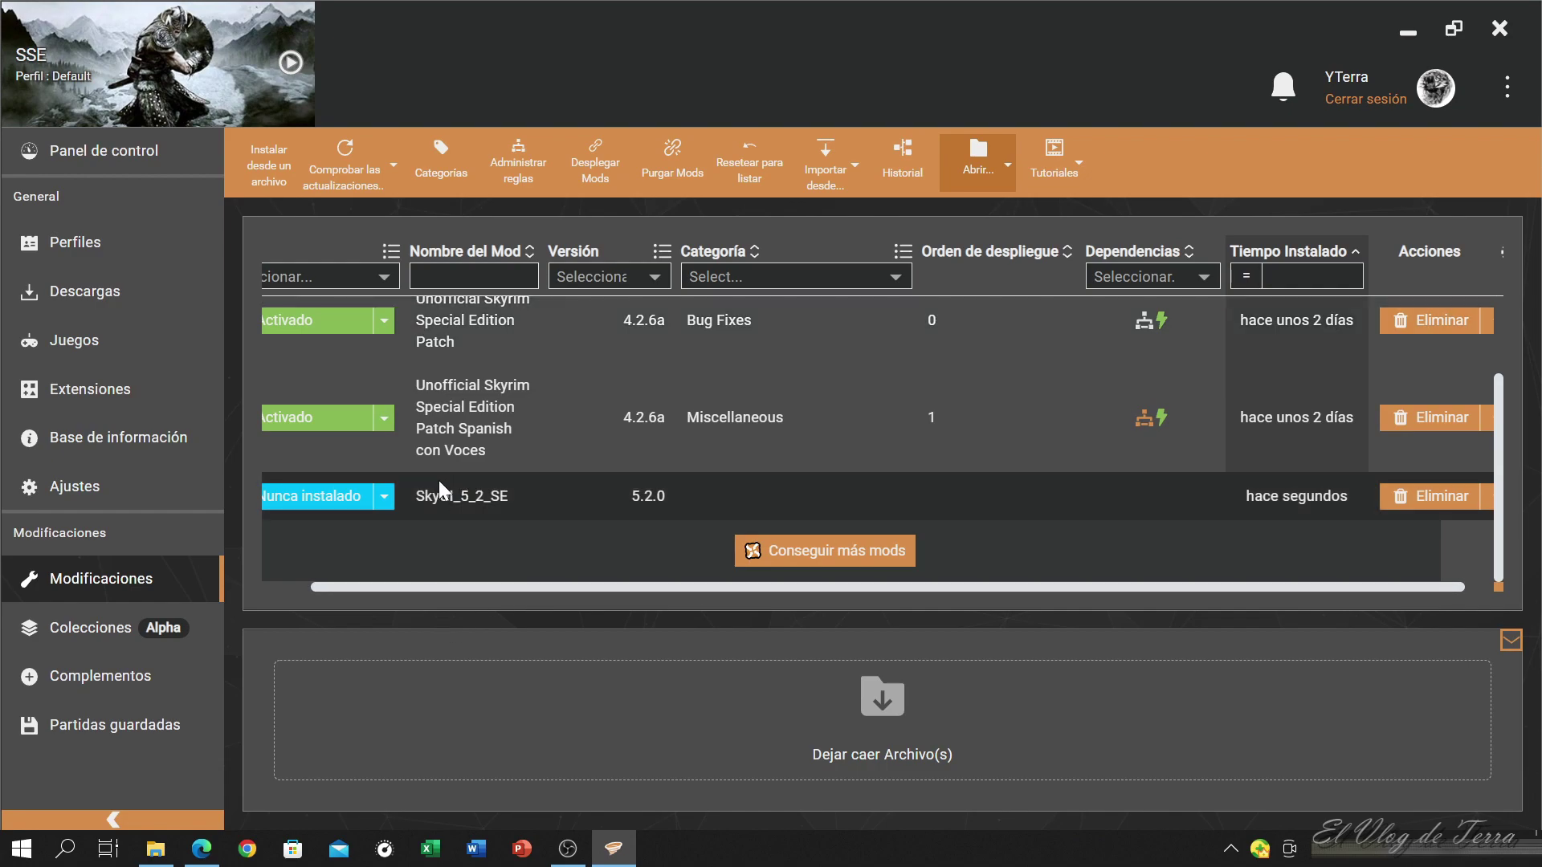
drag(611, 590, 586, 590)
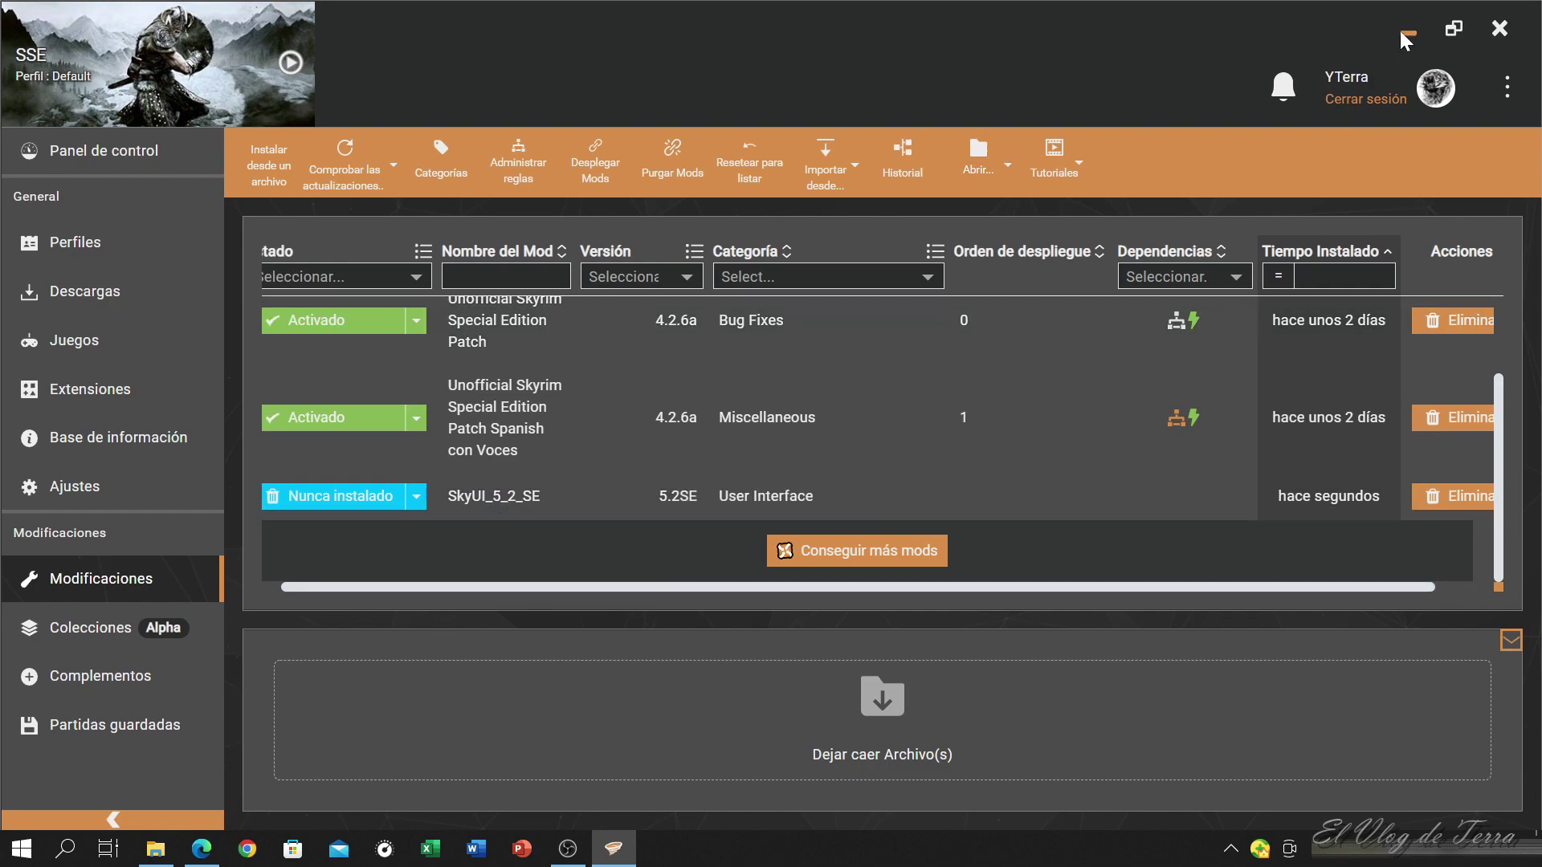
click(1406, 32)
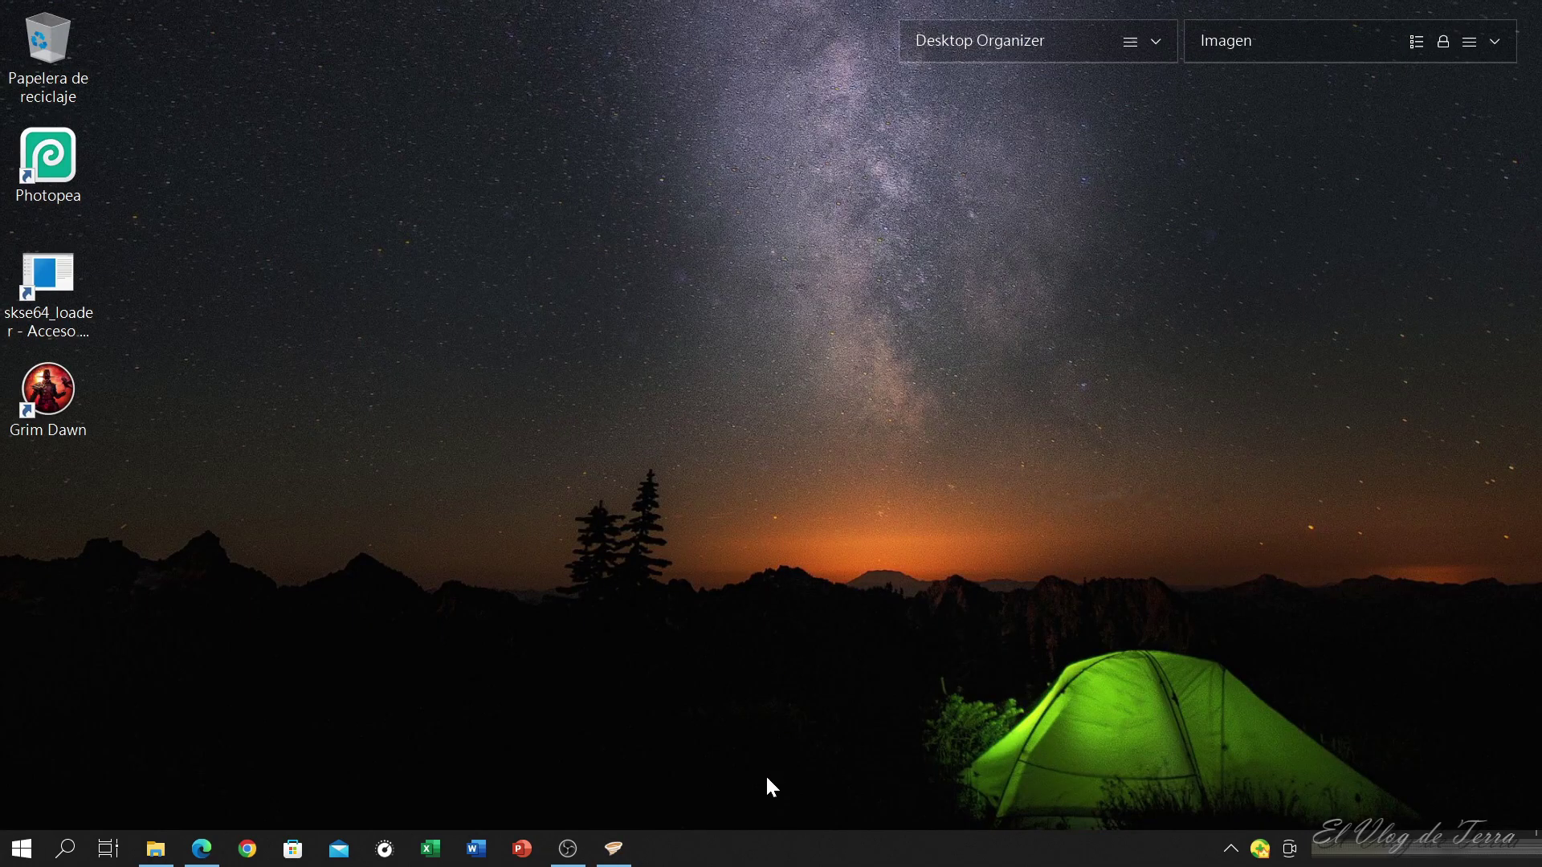
click(614, 848)
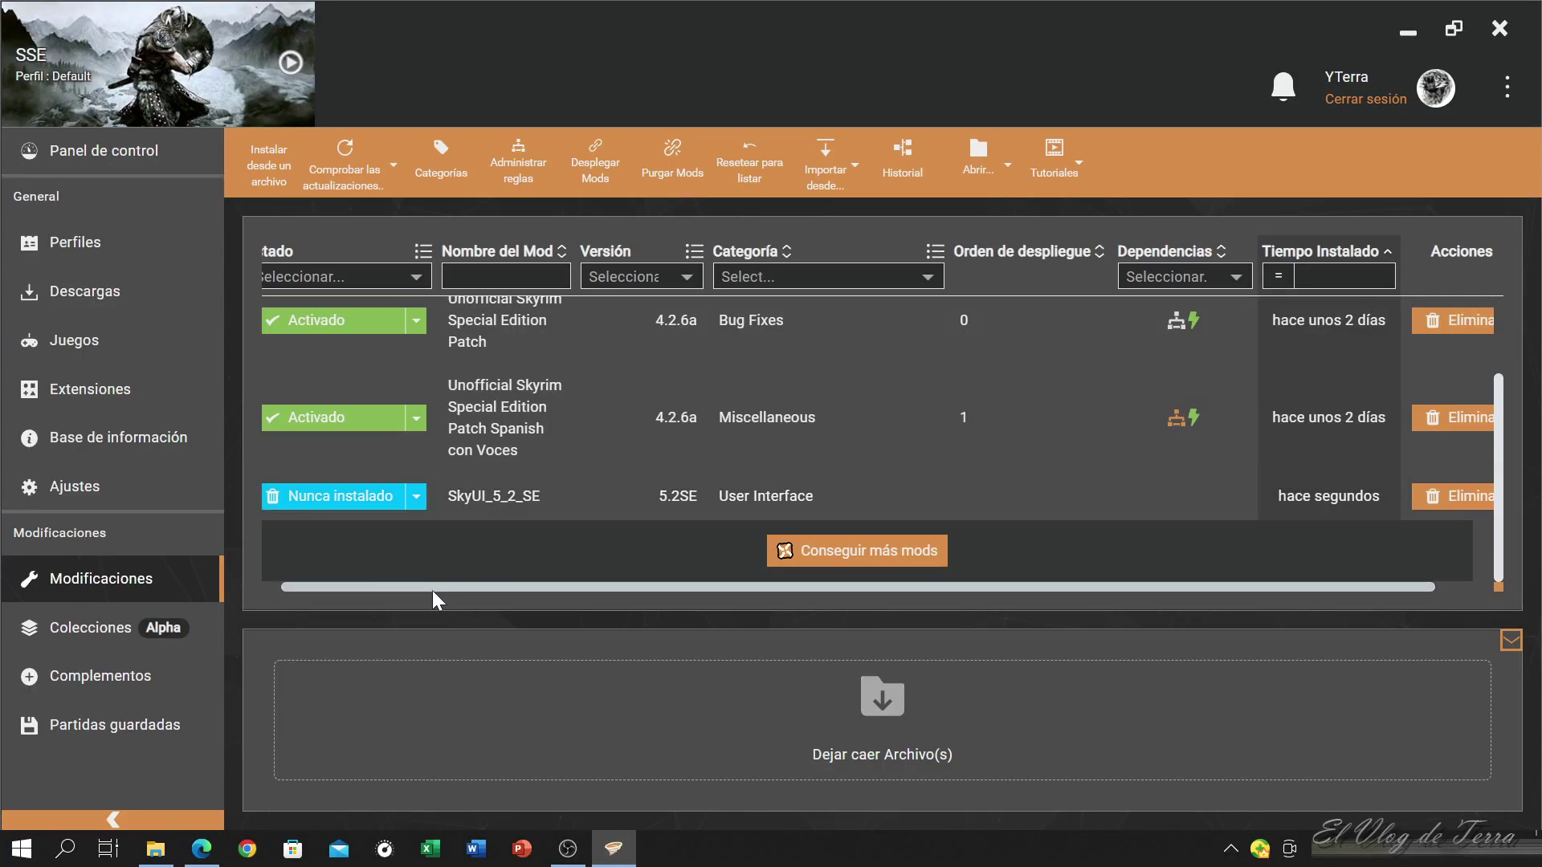
drag(432, 590, 372, 593)
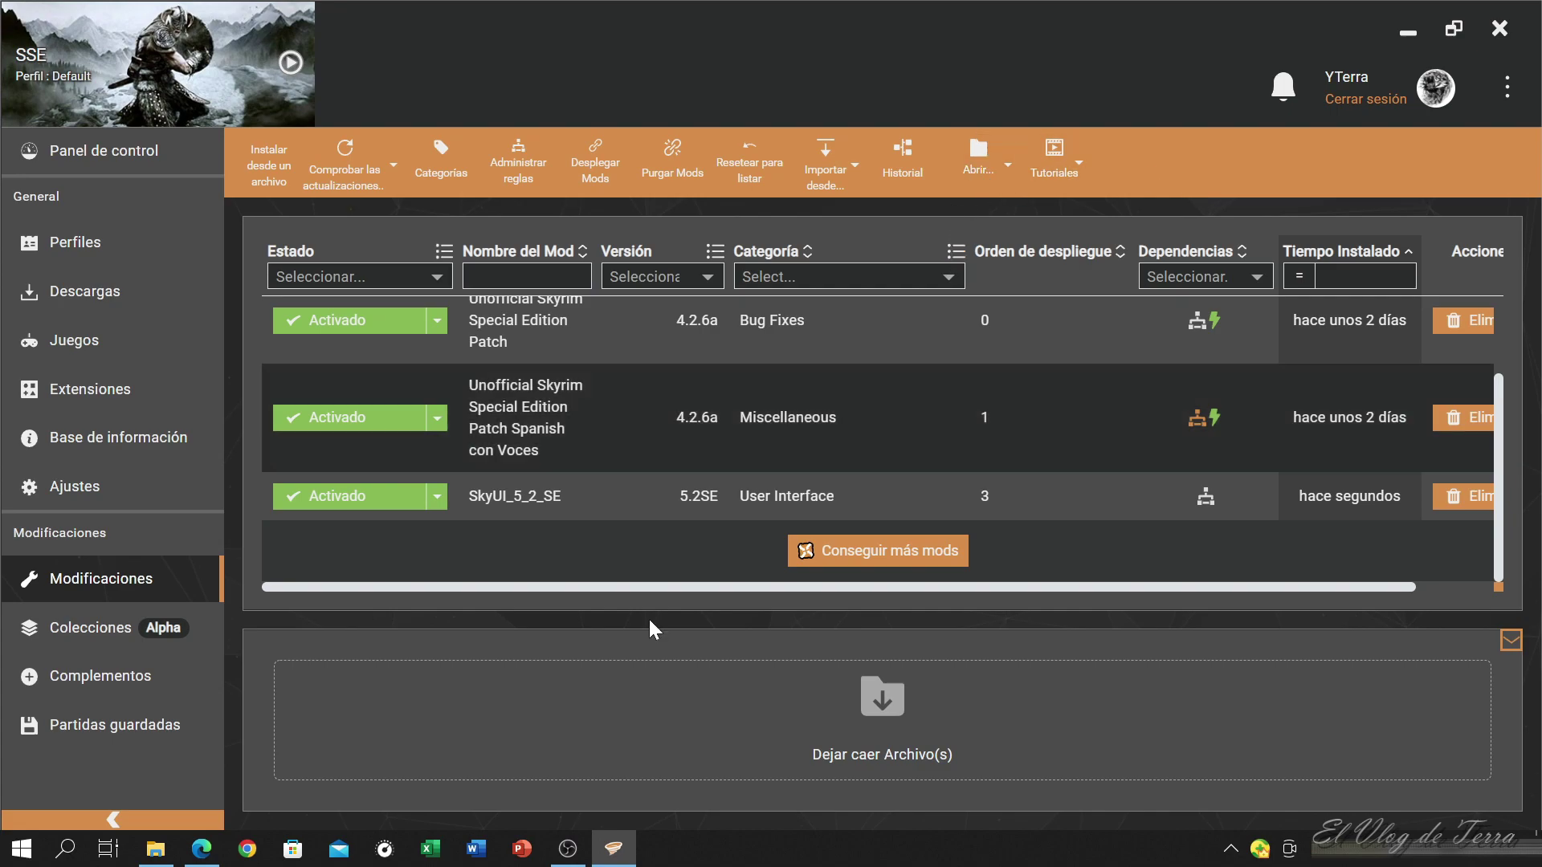
Check the mods folder in Vortex\skyrimse for the SkyUI_5_2_SE-12604-5-2SE folder and close the window.
click(155, 848)
key(alt+Left)
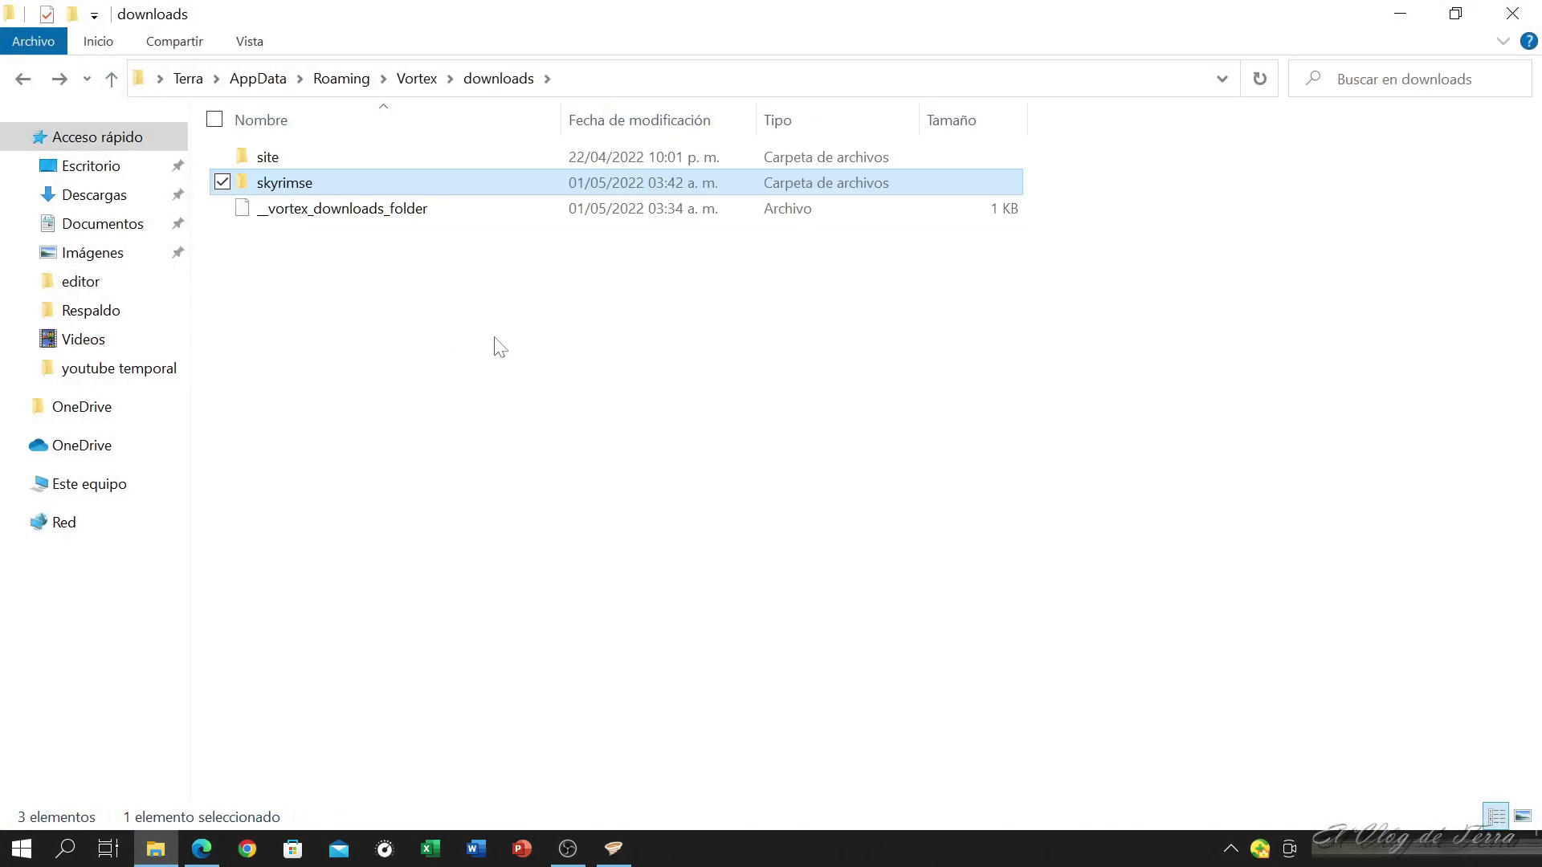
key(alt+Left)
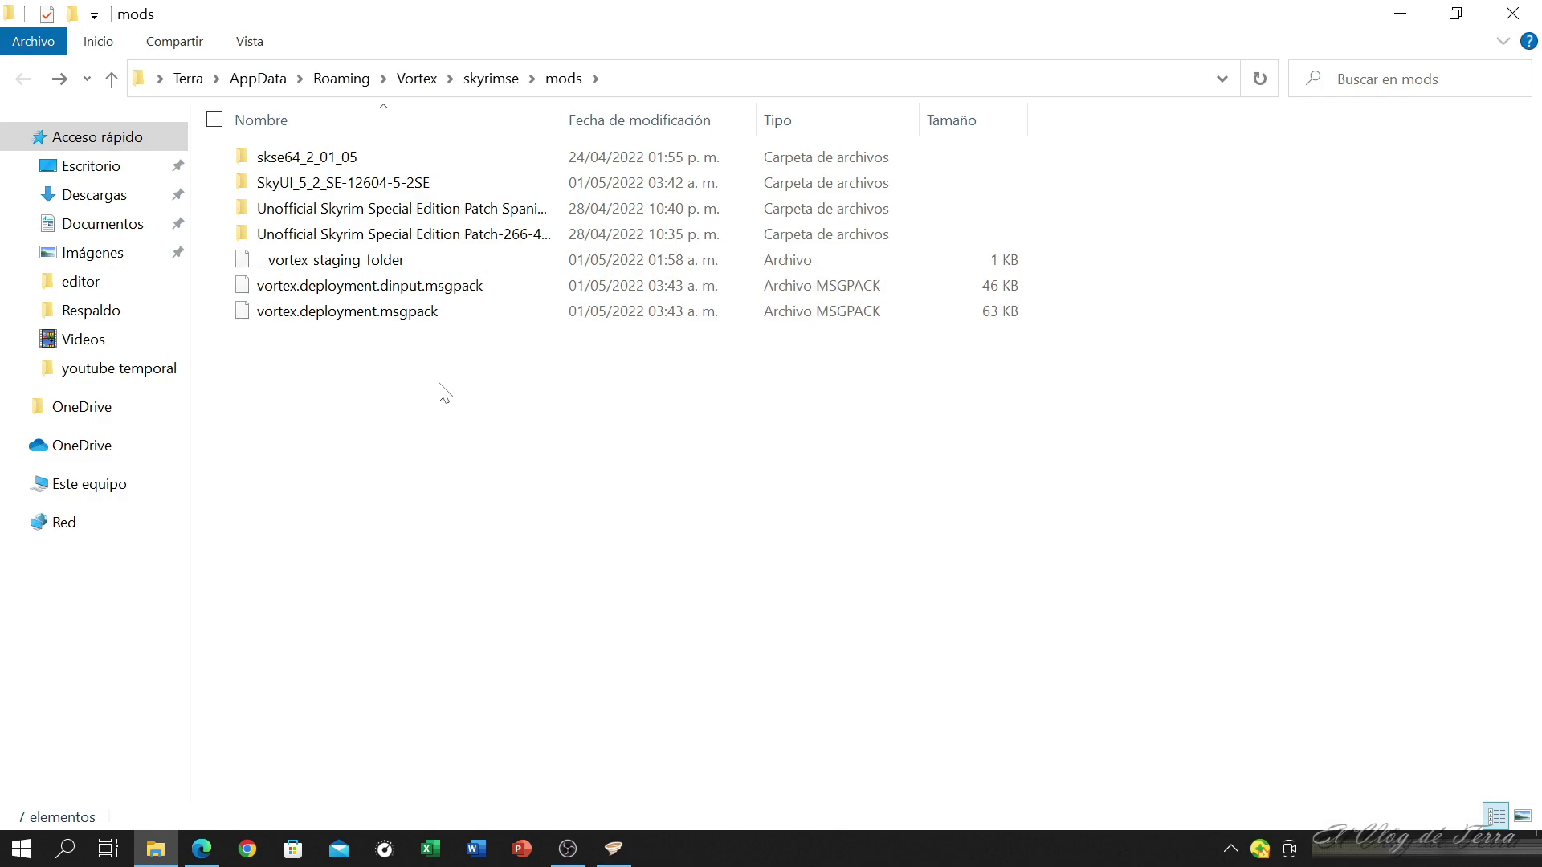
click(285, 184)
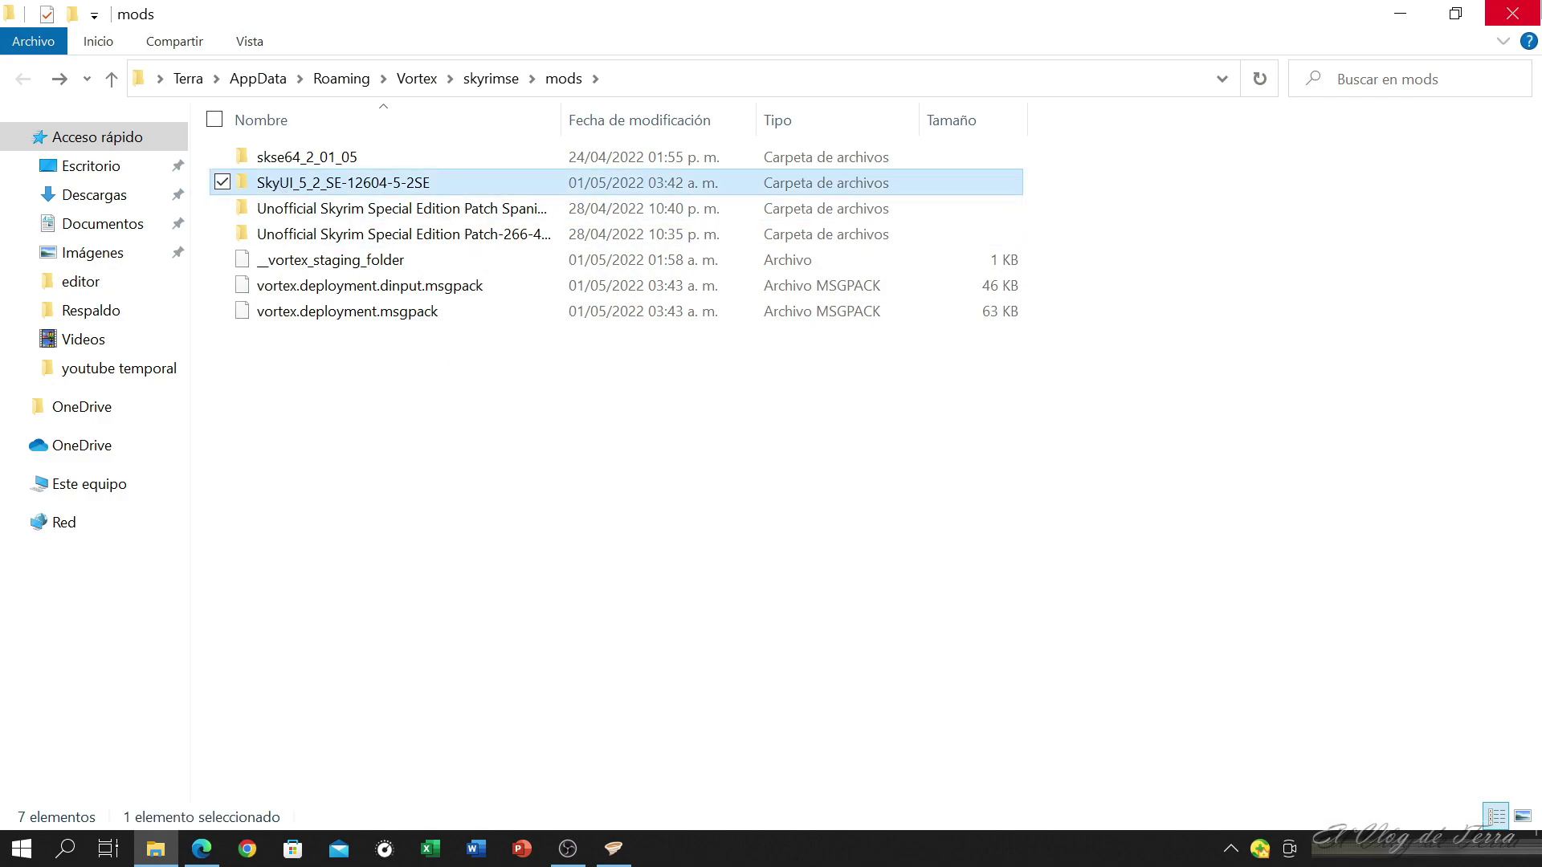
click(1512, 13)
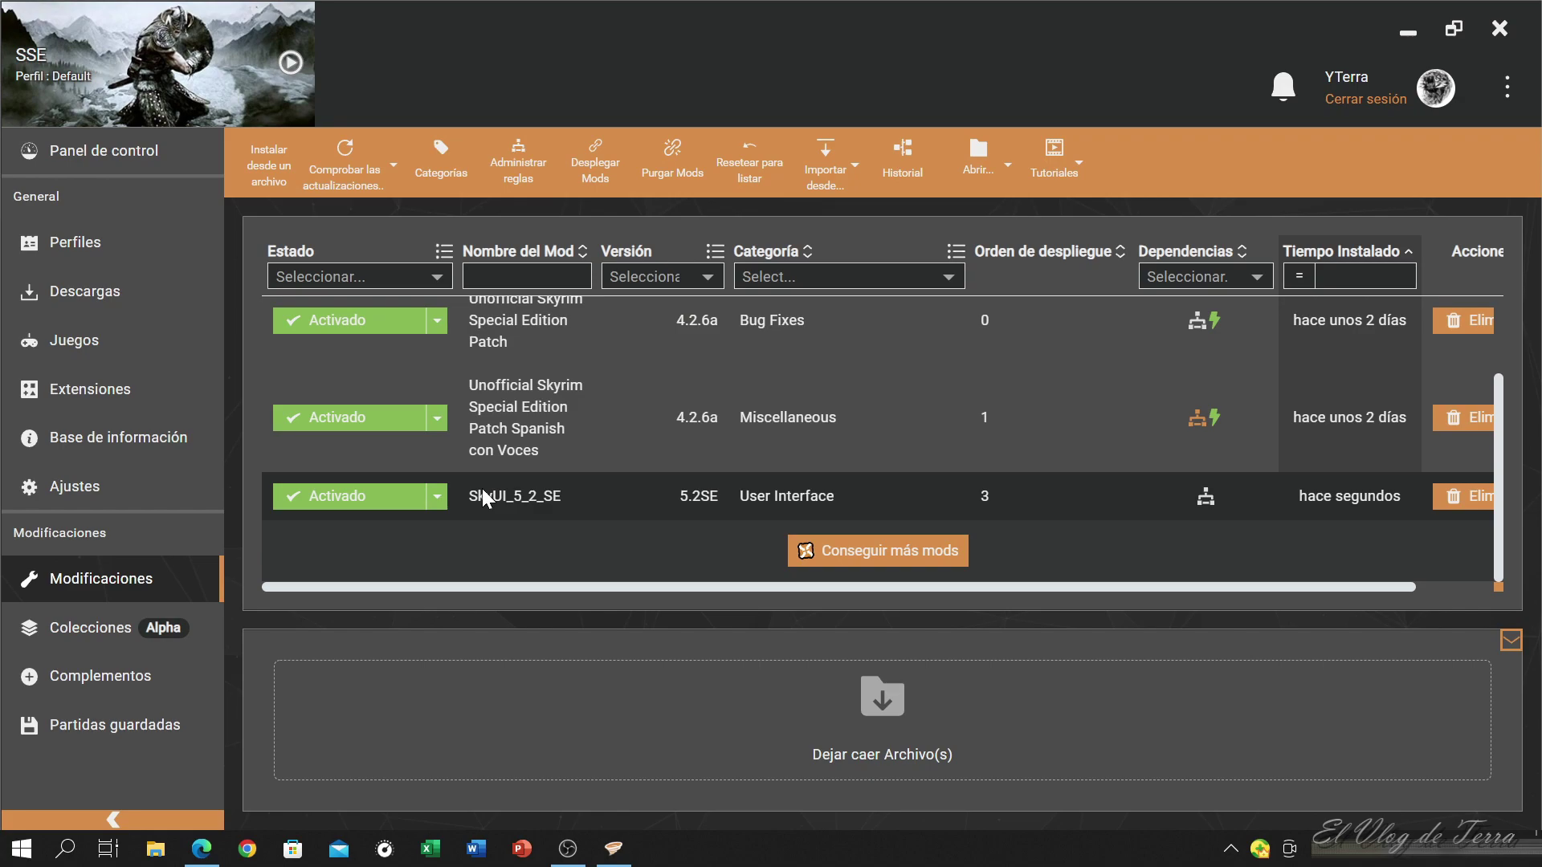
Remove the SkyUI_5_2_SE mod from Vortex with Eliminar Mod enabled and Borrar el archivo left off.
drag(595, 588, 1127, 833)
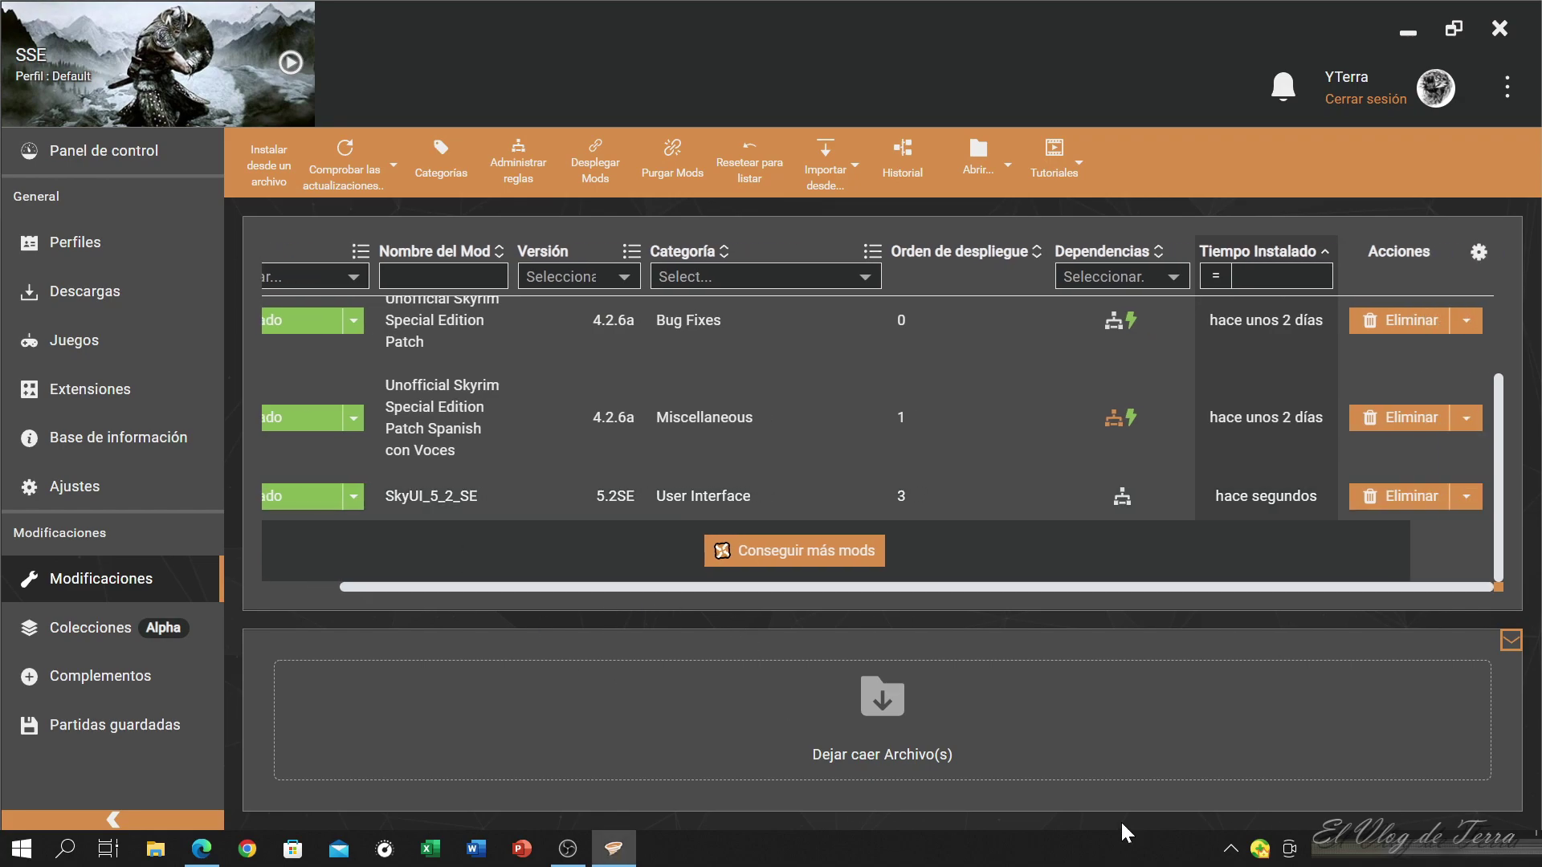
click(1401, 495)
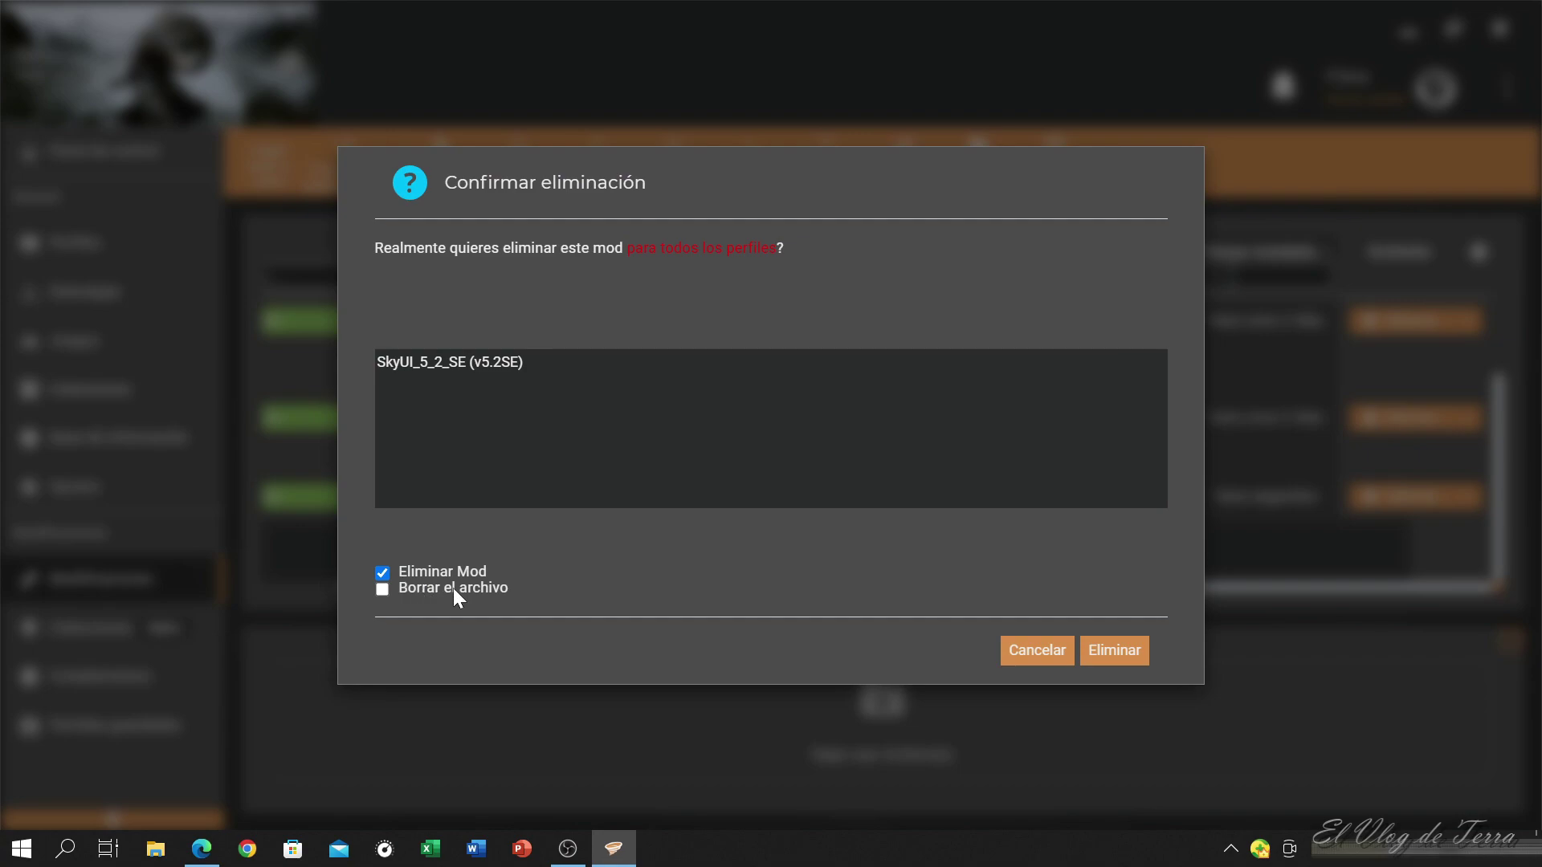
click(1112, 651)
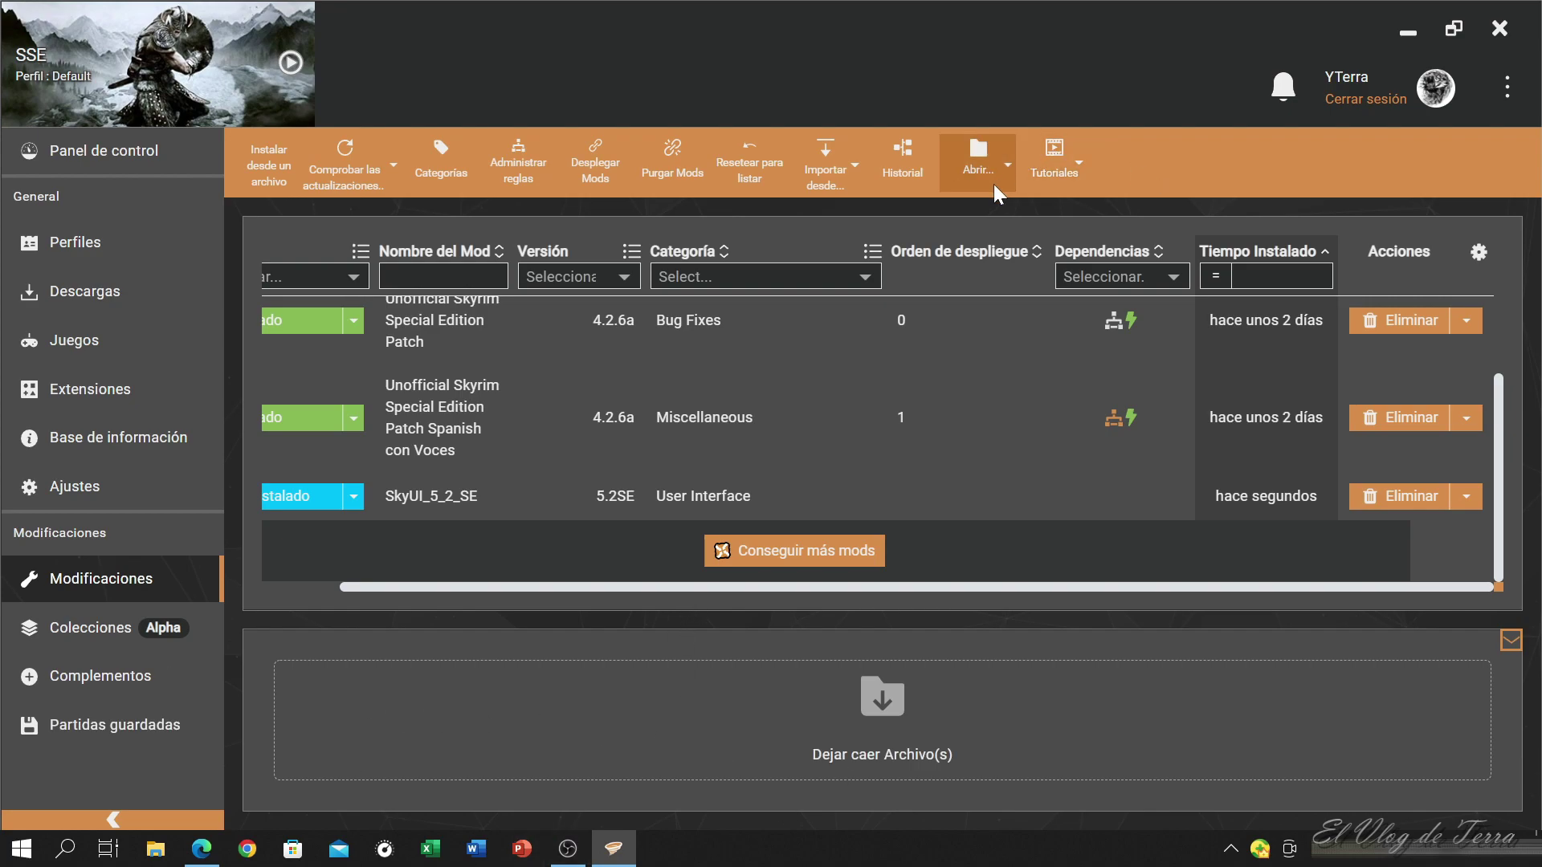
Open the mods deployment folder from Vortex and go from there to Vortex\downloads\skyrimse.
drag(615, 589, 545, 599)
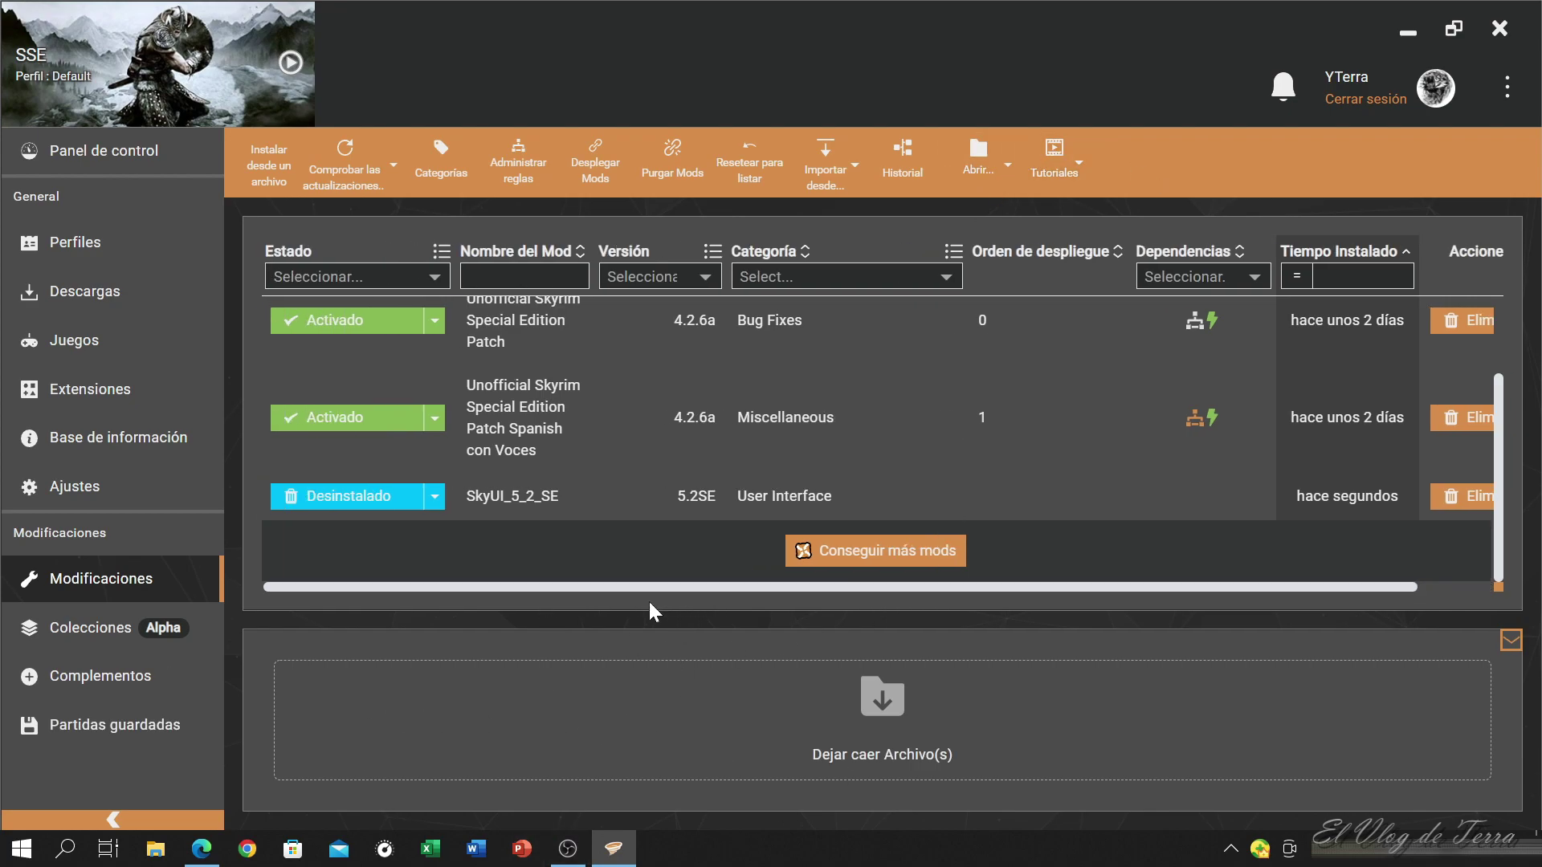
click(976, 152)
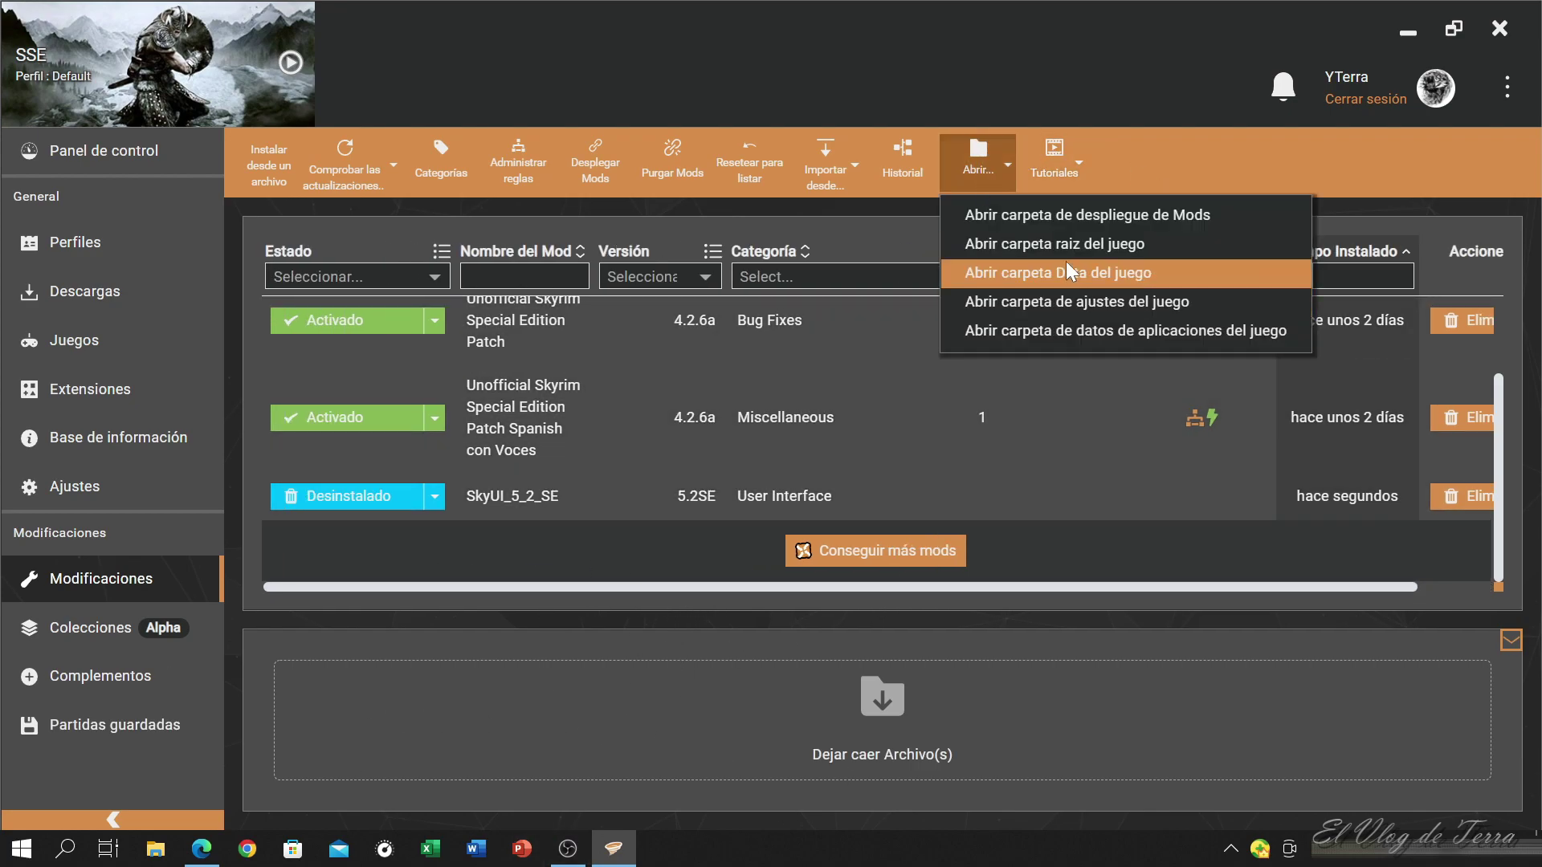
click(1062, 215)
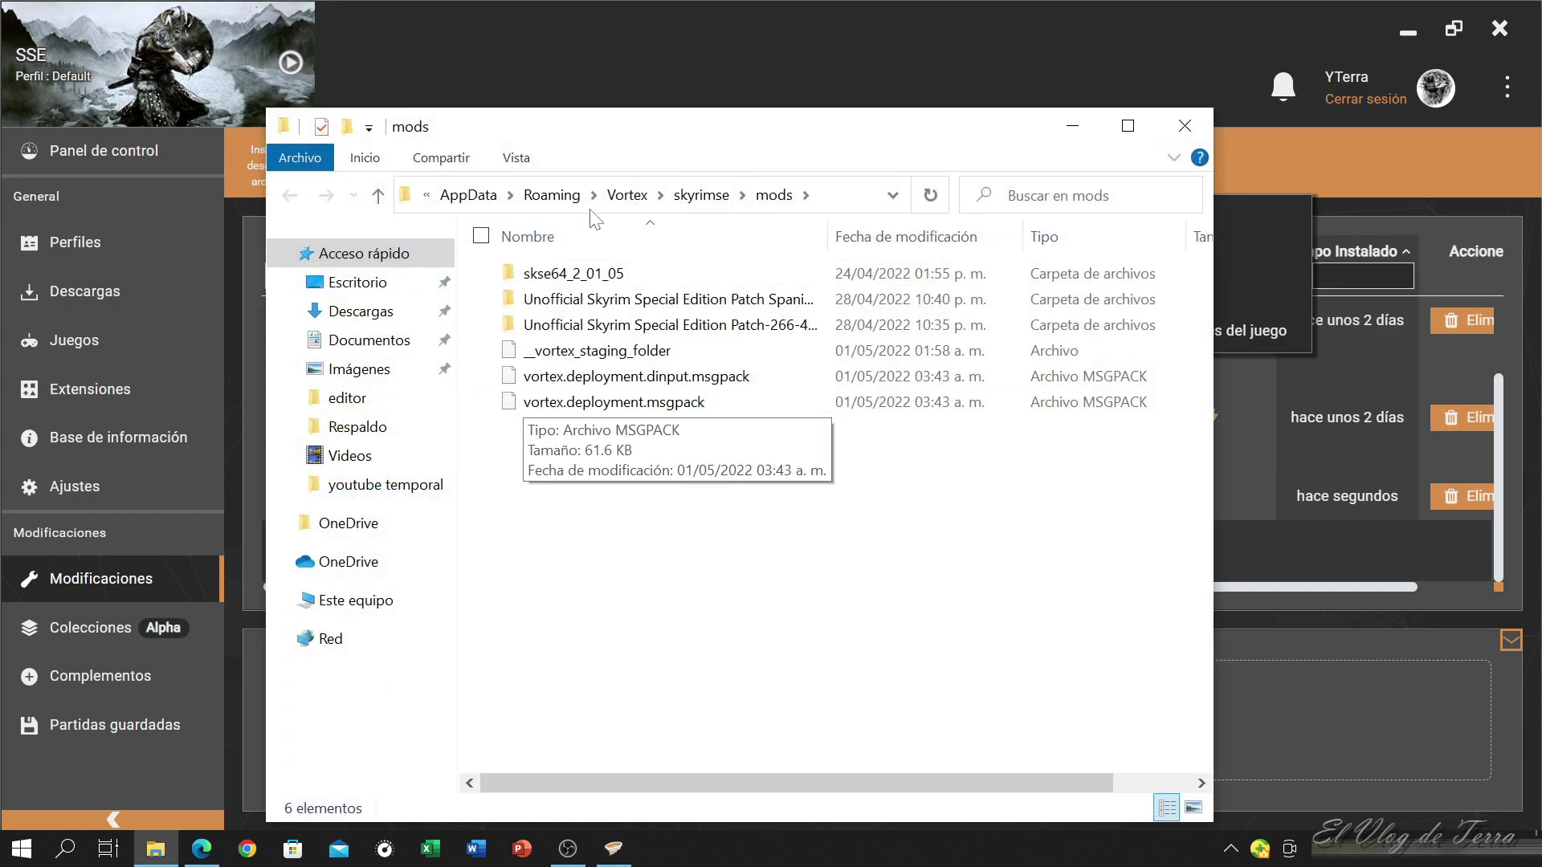
click(627, 195)
double_click(560, 376)
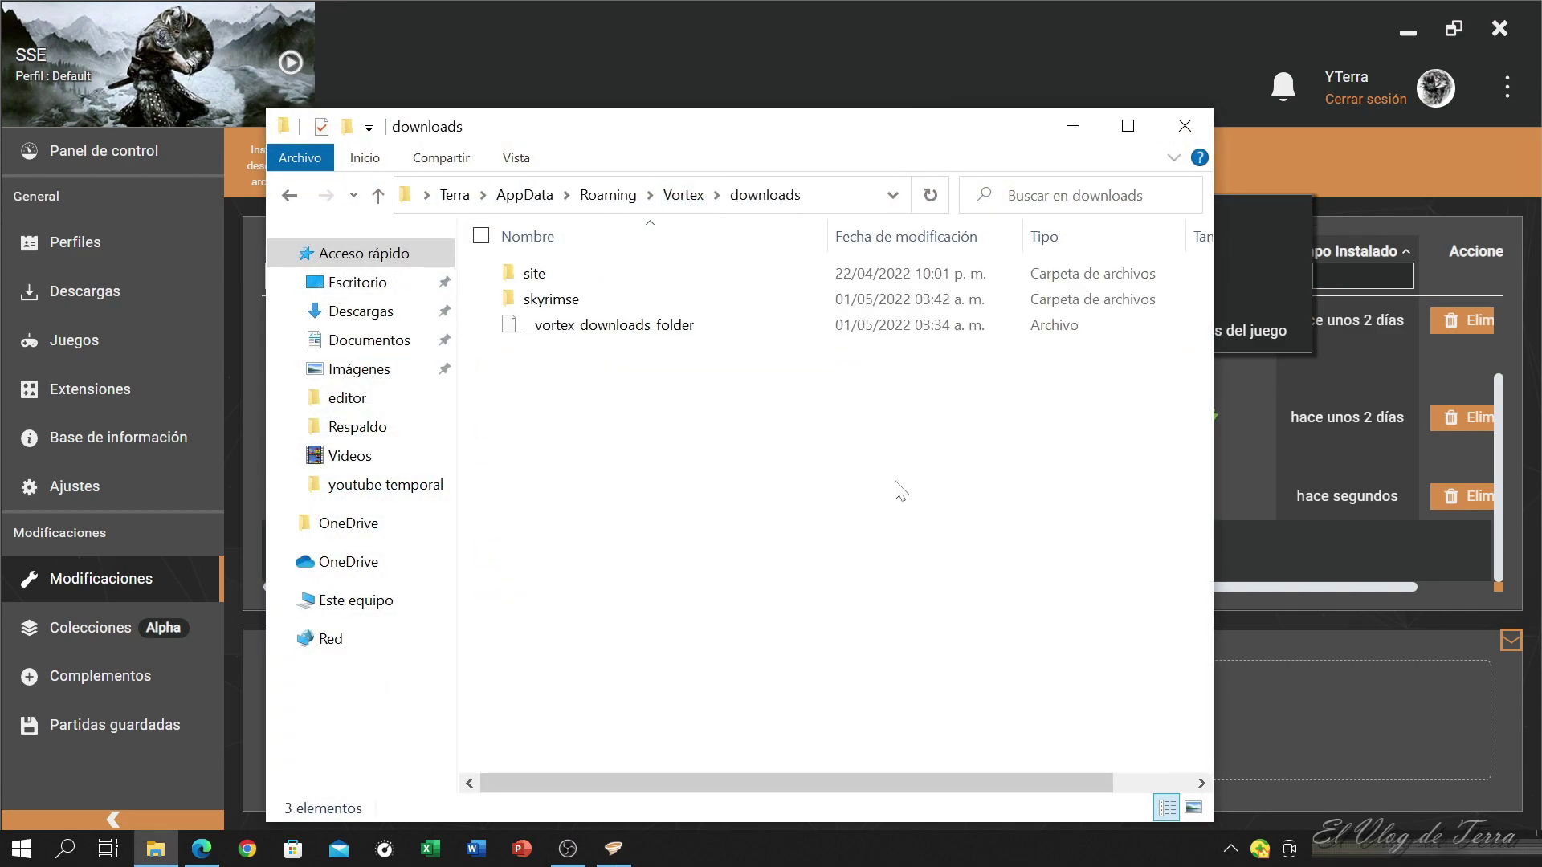
double_click(554, 299)
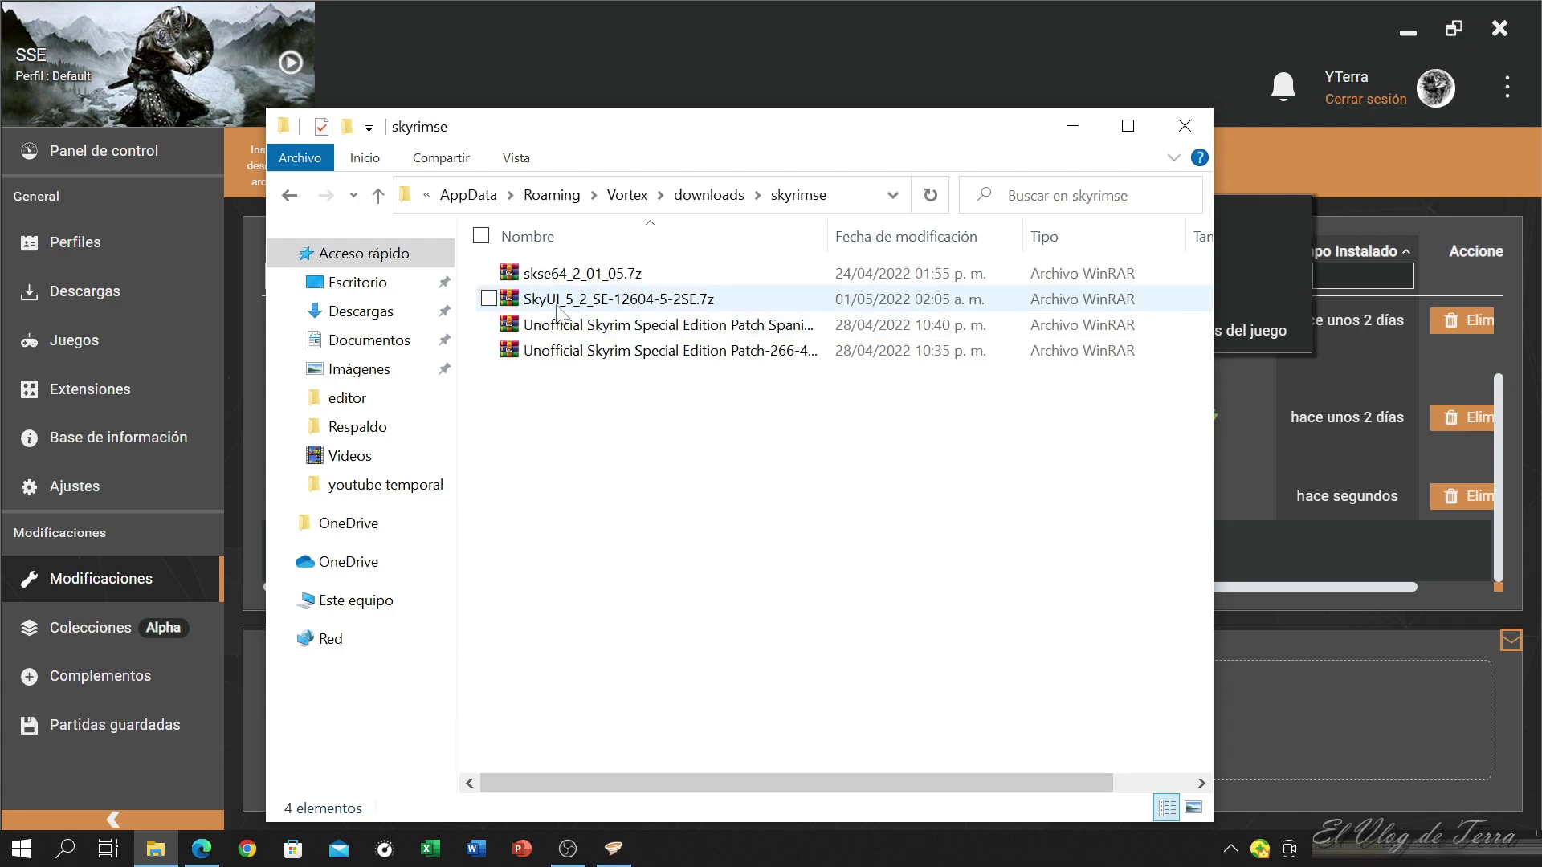
Move the SkyUI_5_2_SE-12604-5-2SE.7z archive from Vortex\downloads\skyrimse to the desktop and return to Vortex.
click(610, 298)
drag(602, 305, 639, 320)
key(super+d)
click(617, 845)
click(971, 164)
click(962, 157)
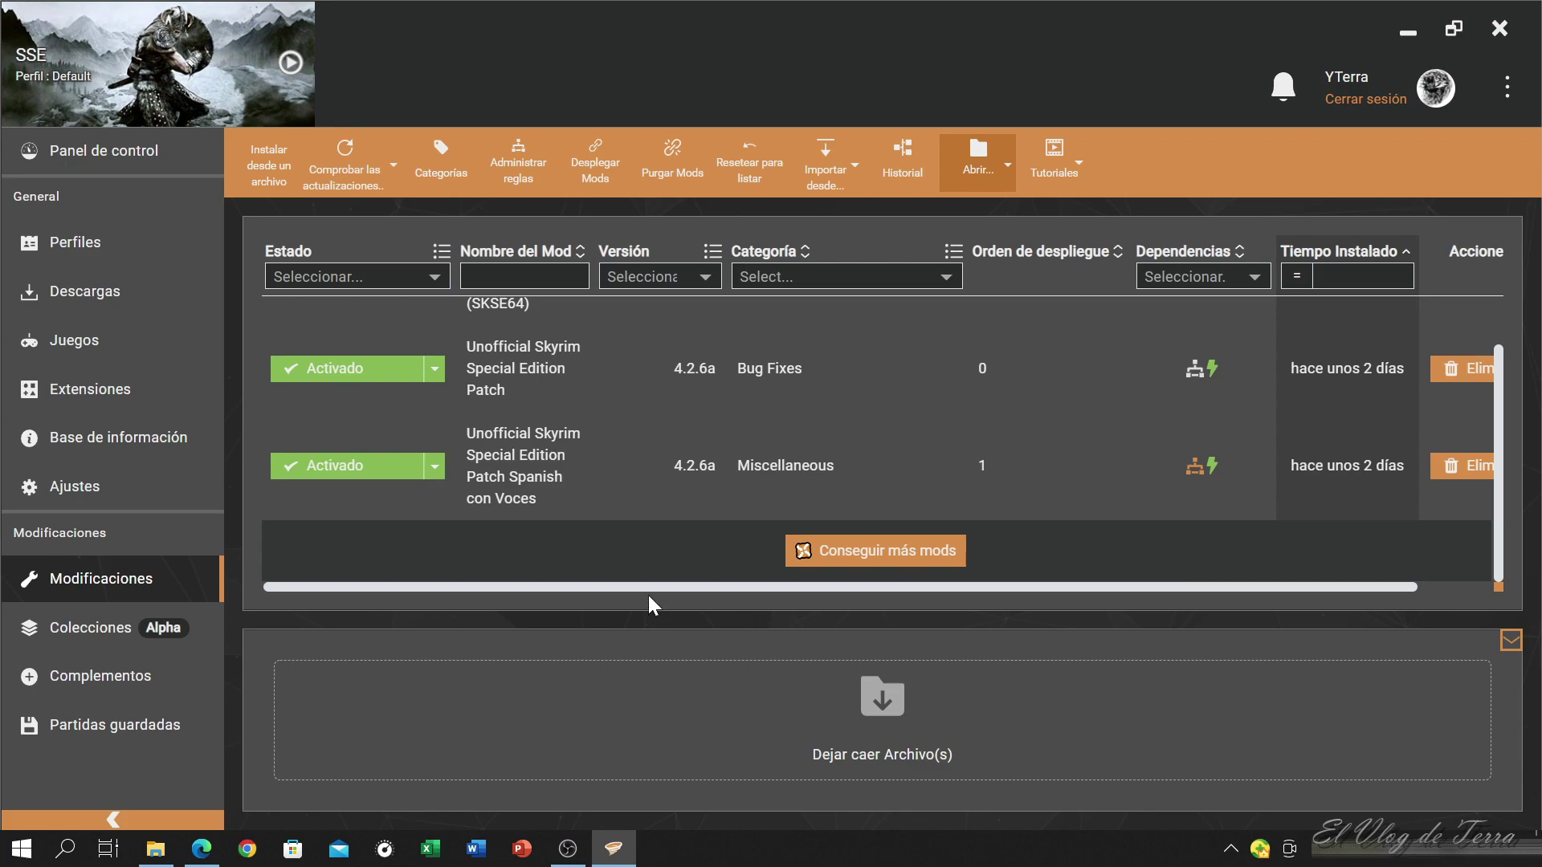
Check the downloads\skyrimse folder for the SkyUI archive, minimize the window, and show the archive on the desktop.
click(155, 848)
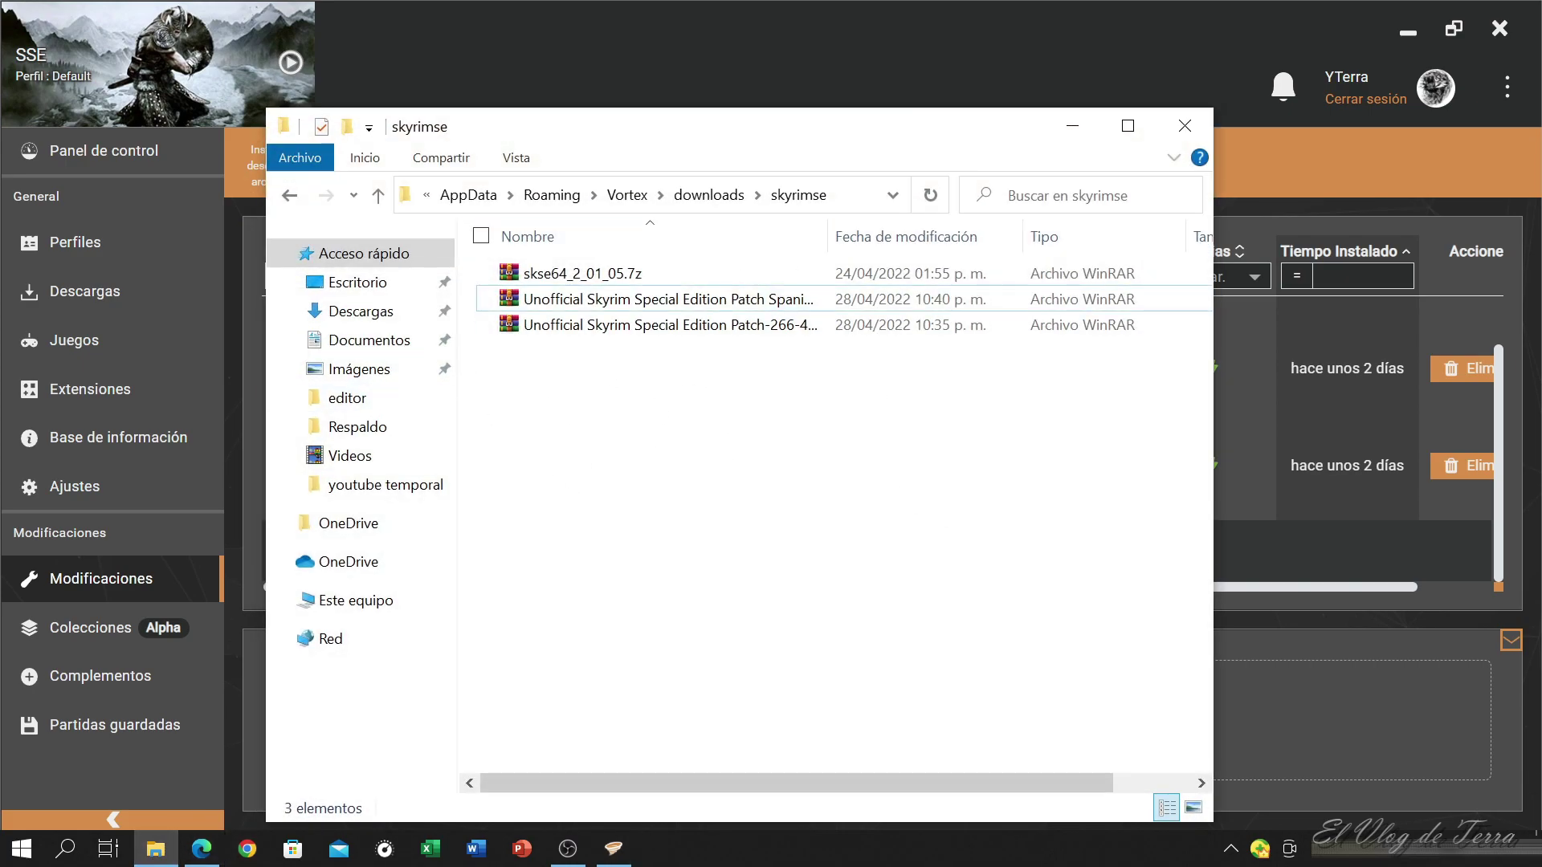
click(1128, 126)
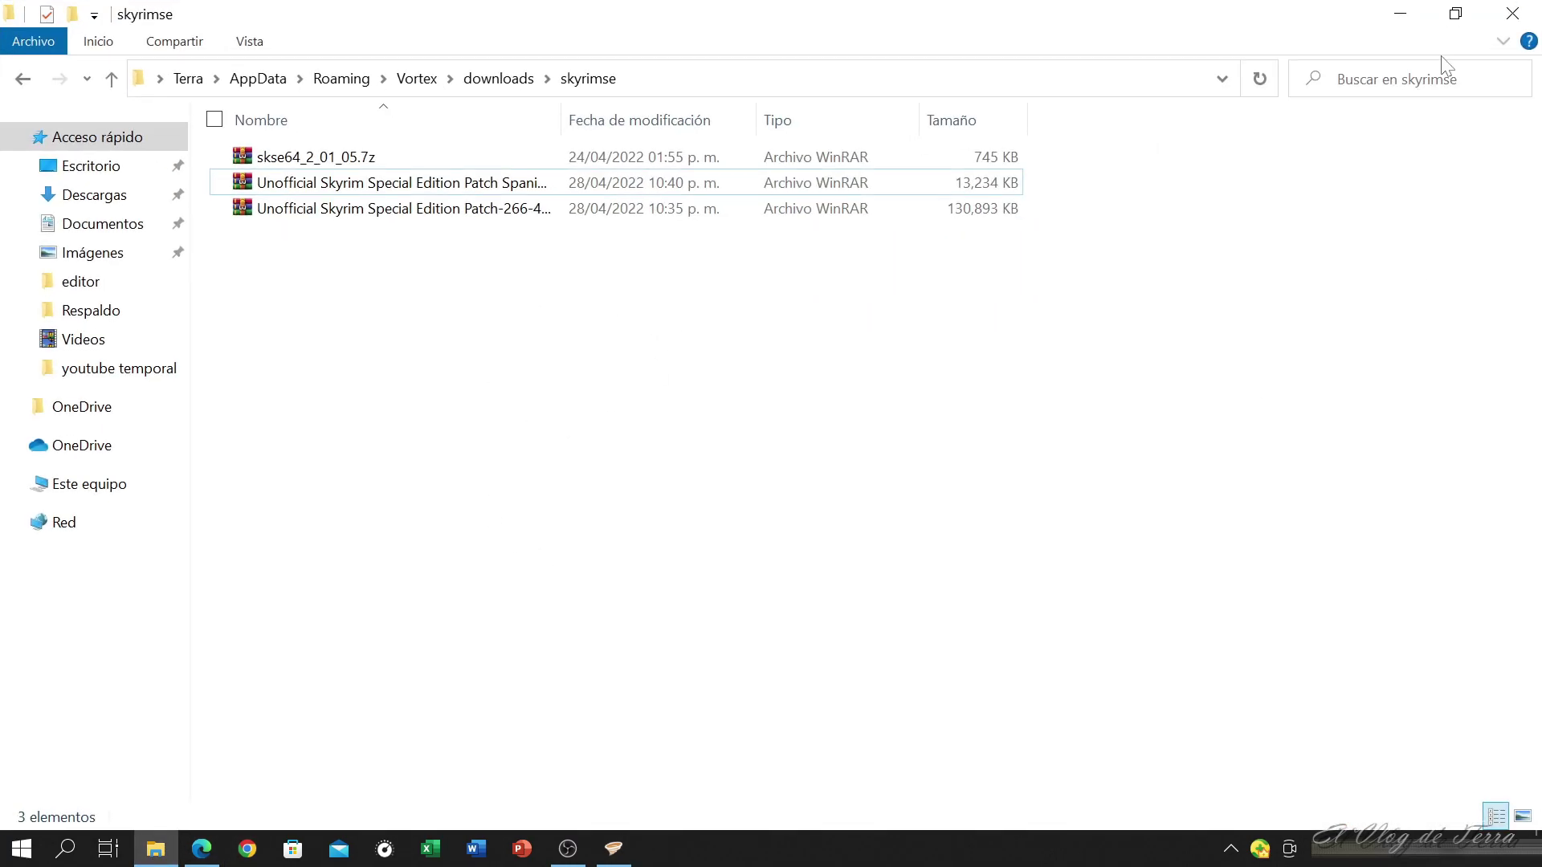
click(1400, 14)
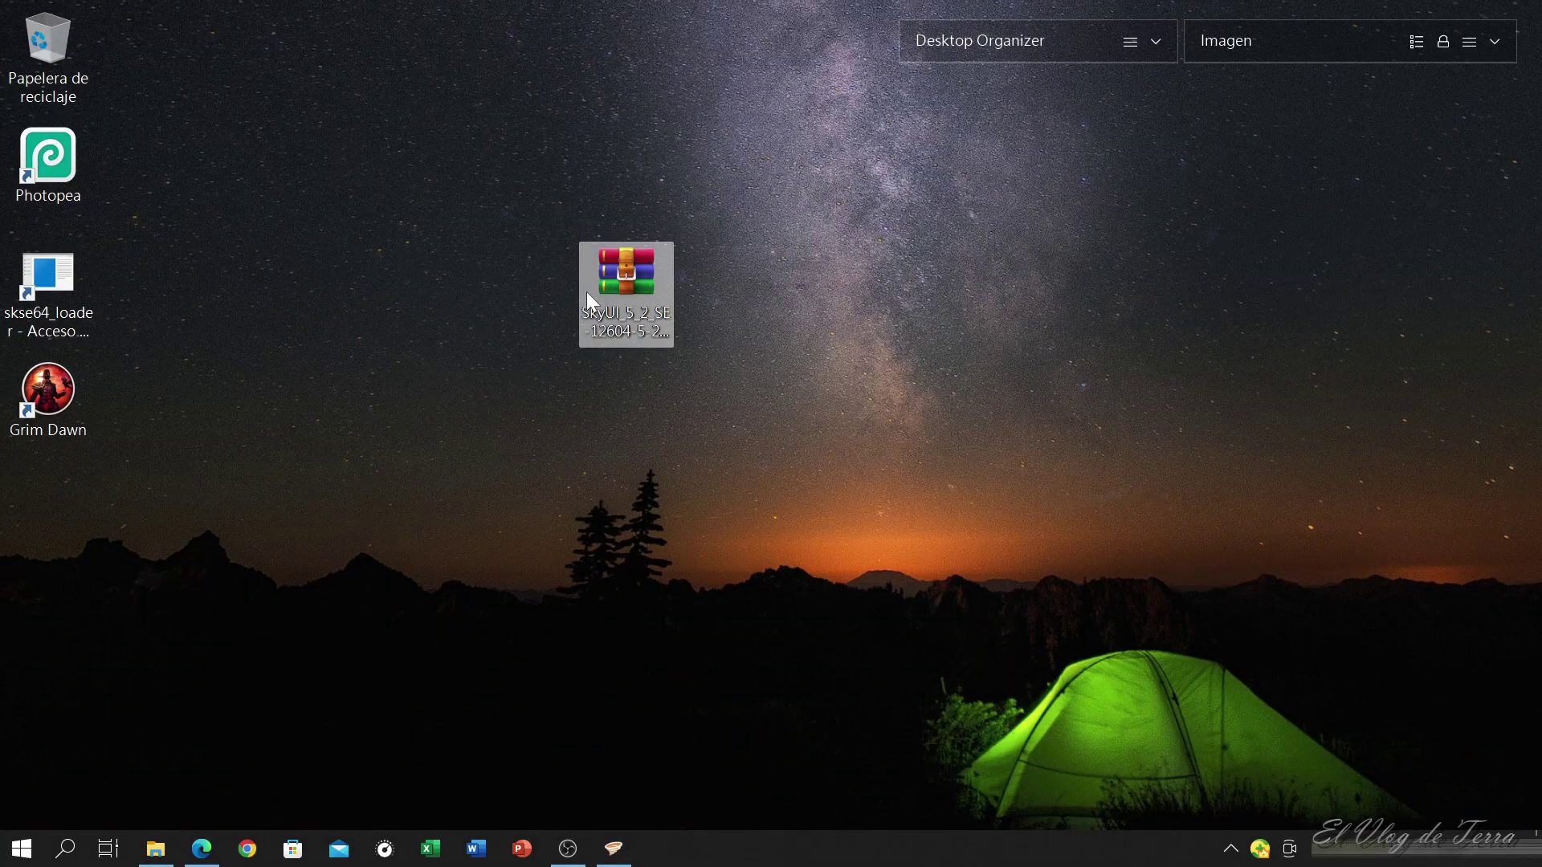
drag(586, 292, 524, 186)
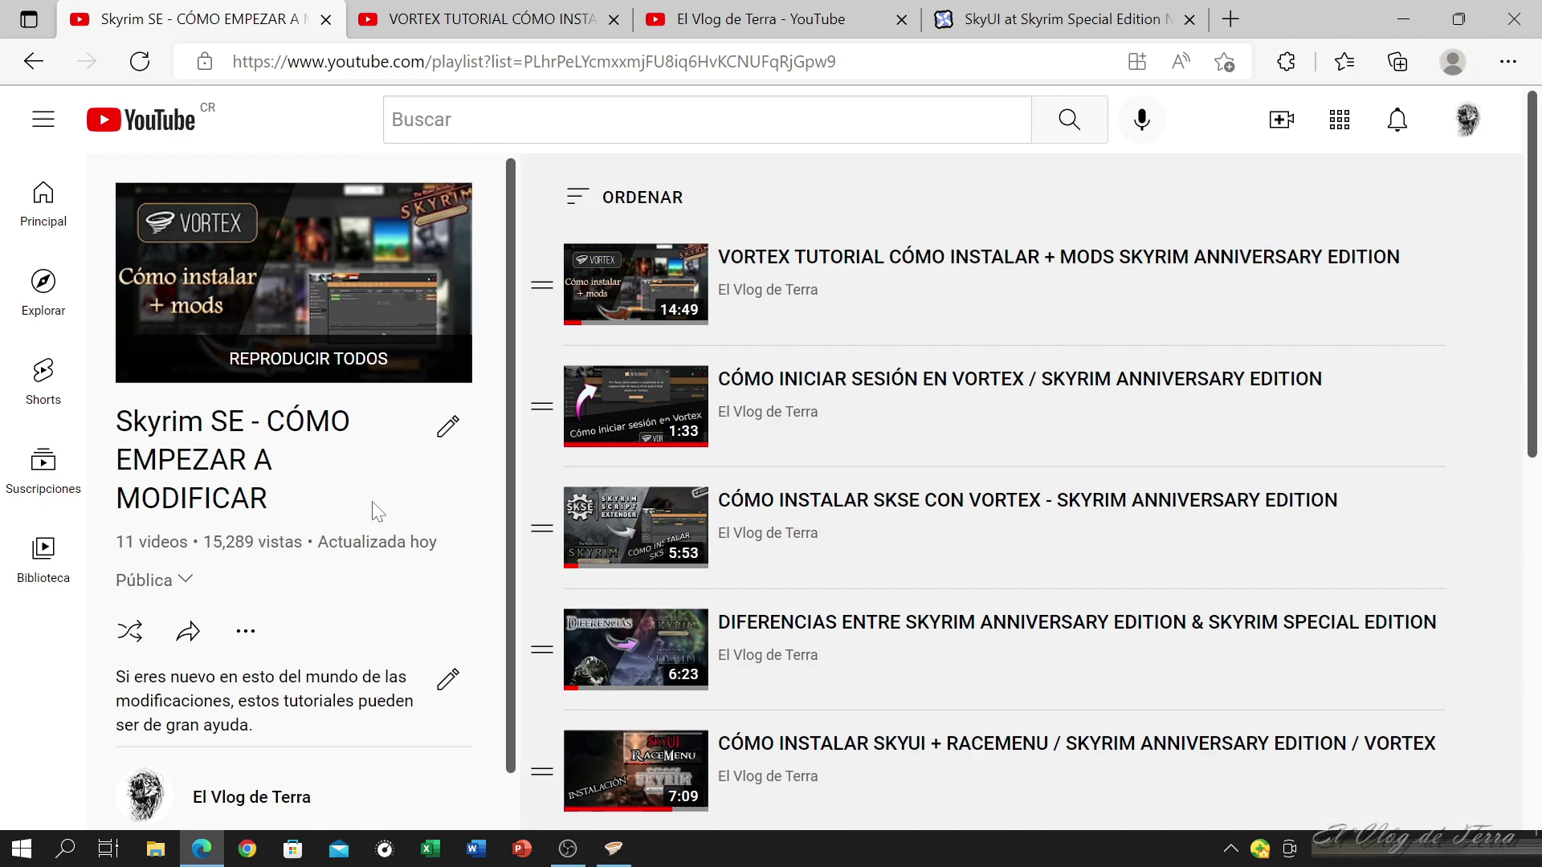
Show the Vortex mod installation tutorial video and look through the channel's playlists in the browser.
click(482, 20)
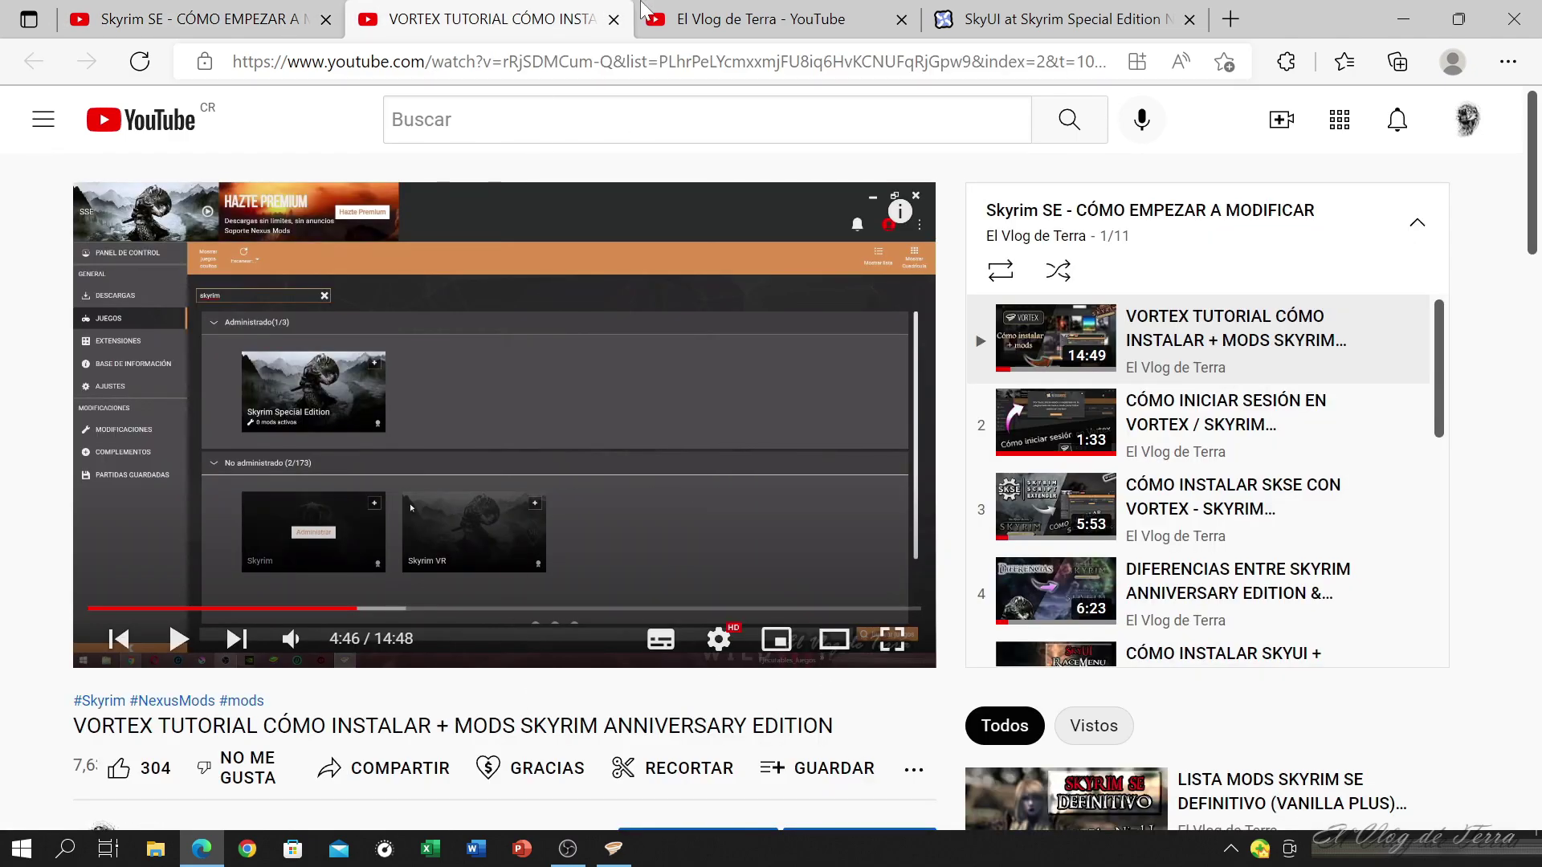
click(639, 11)
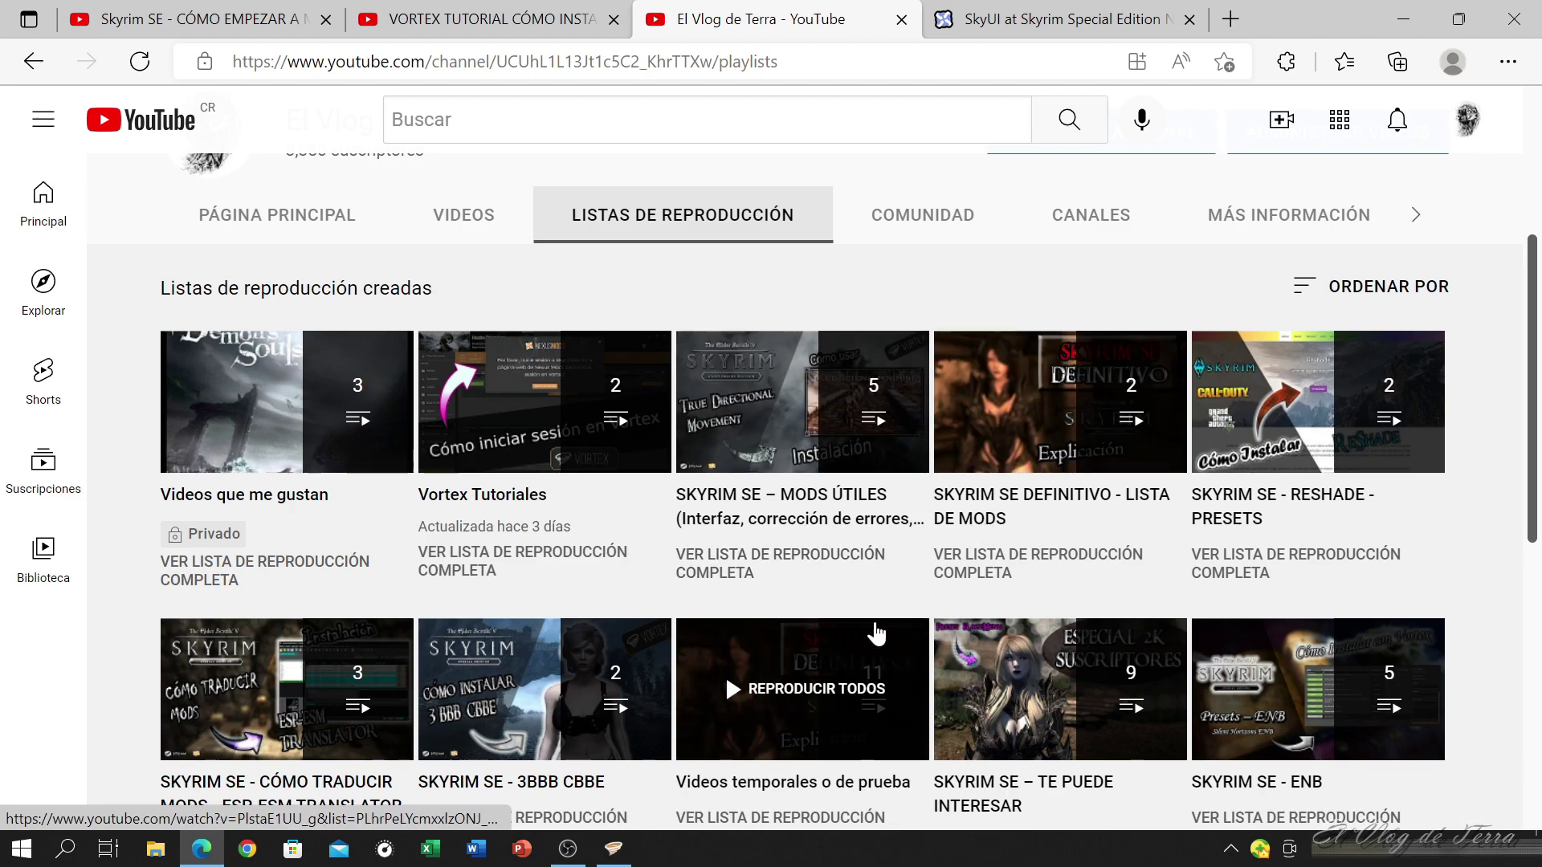
scroll(878, 637, down, 3)
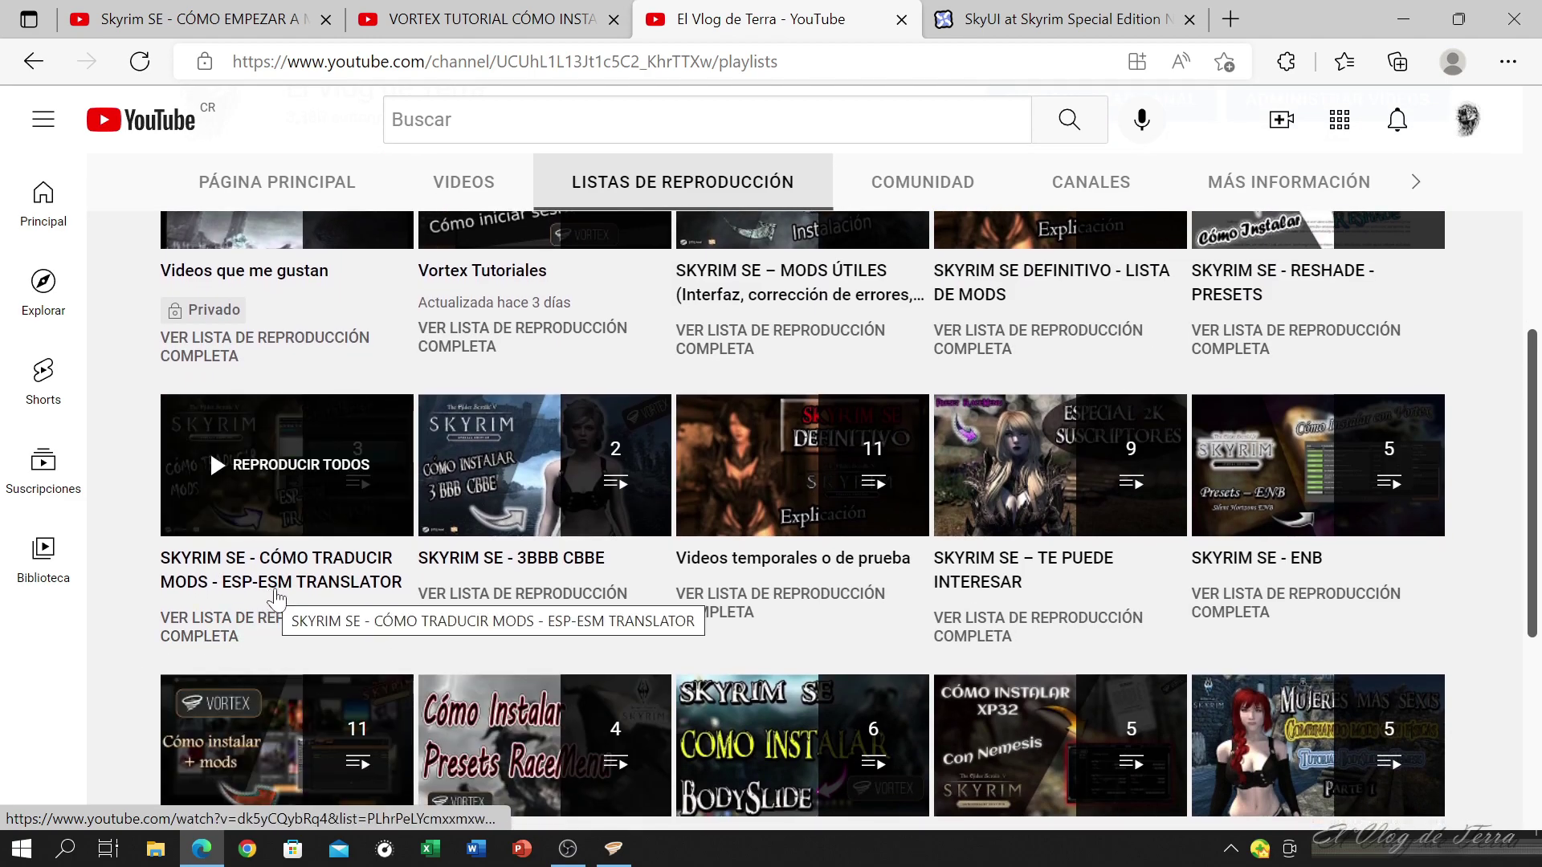
scroll(271, 598, up, 1)
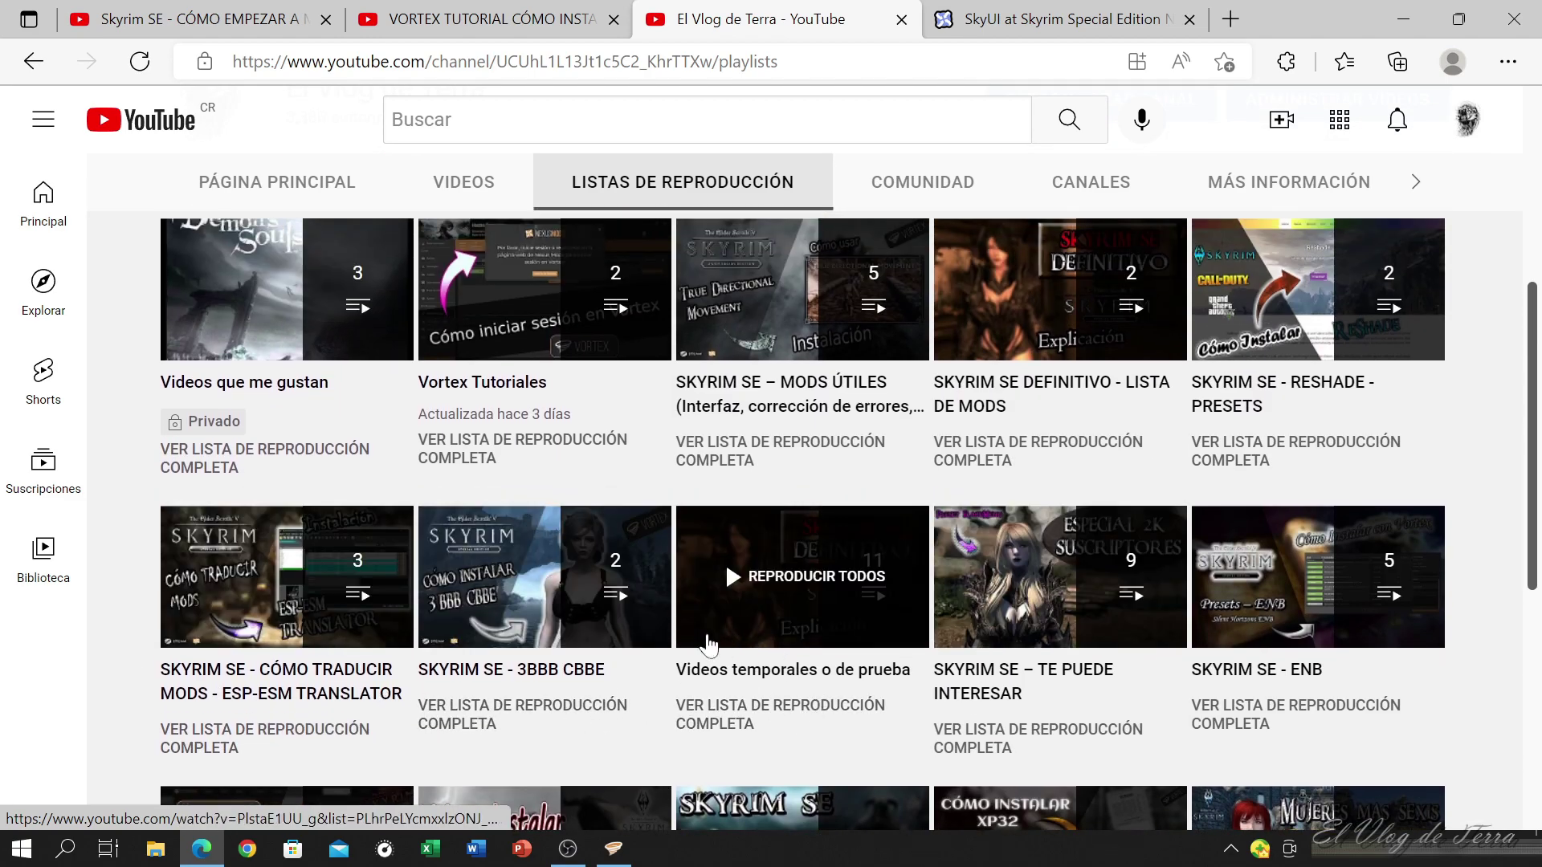
scroll(692, 634, up, 5)
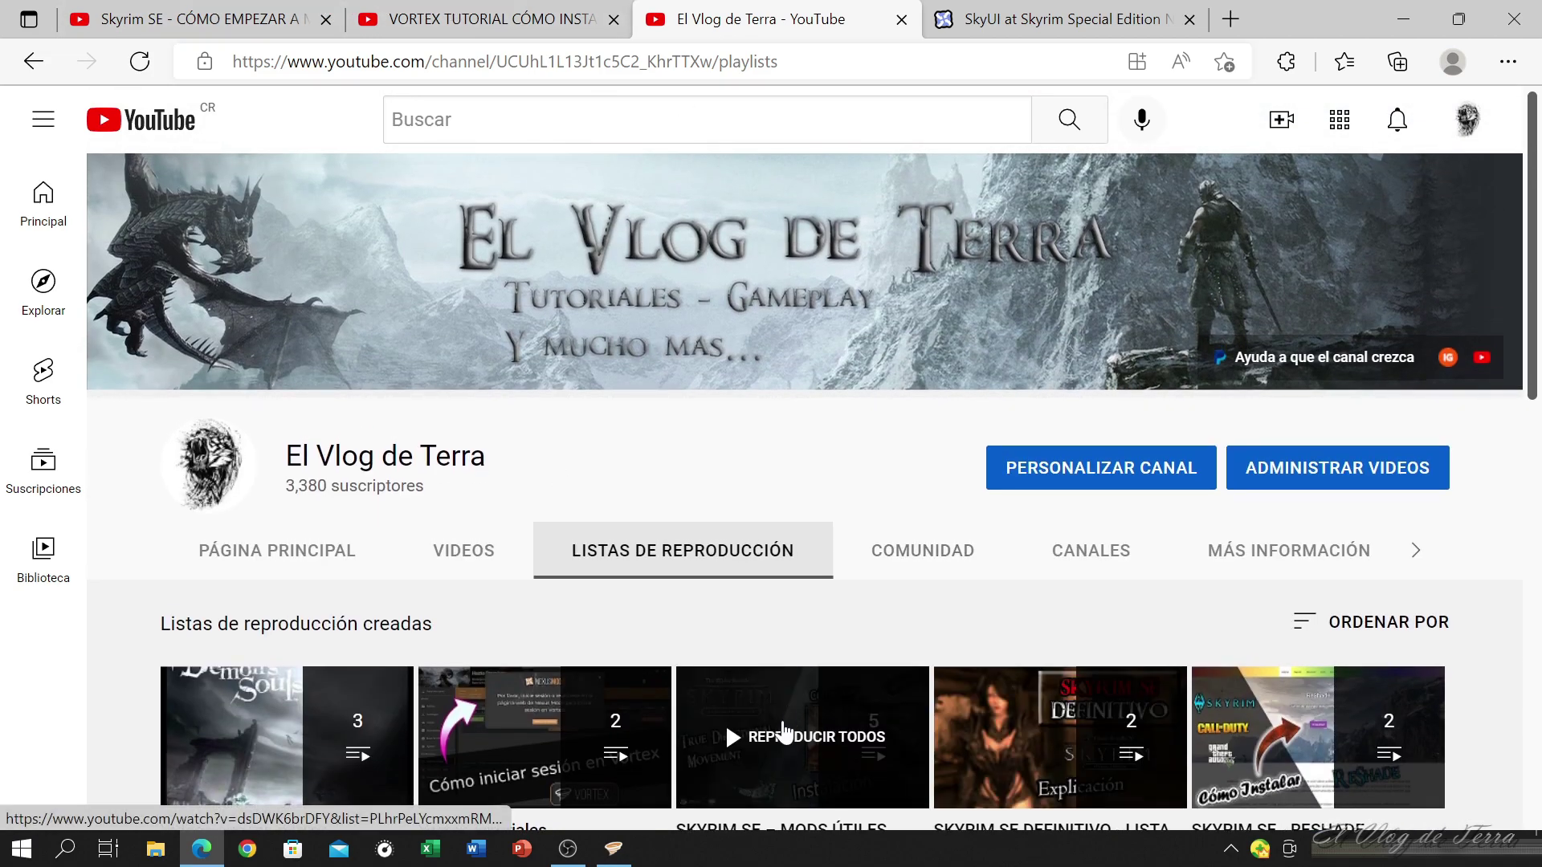
Switch back to Vortex, open the mods deployment folder, and show the archives in Vortex\downloads\skyrimse.
key(alt+Tab)
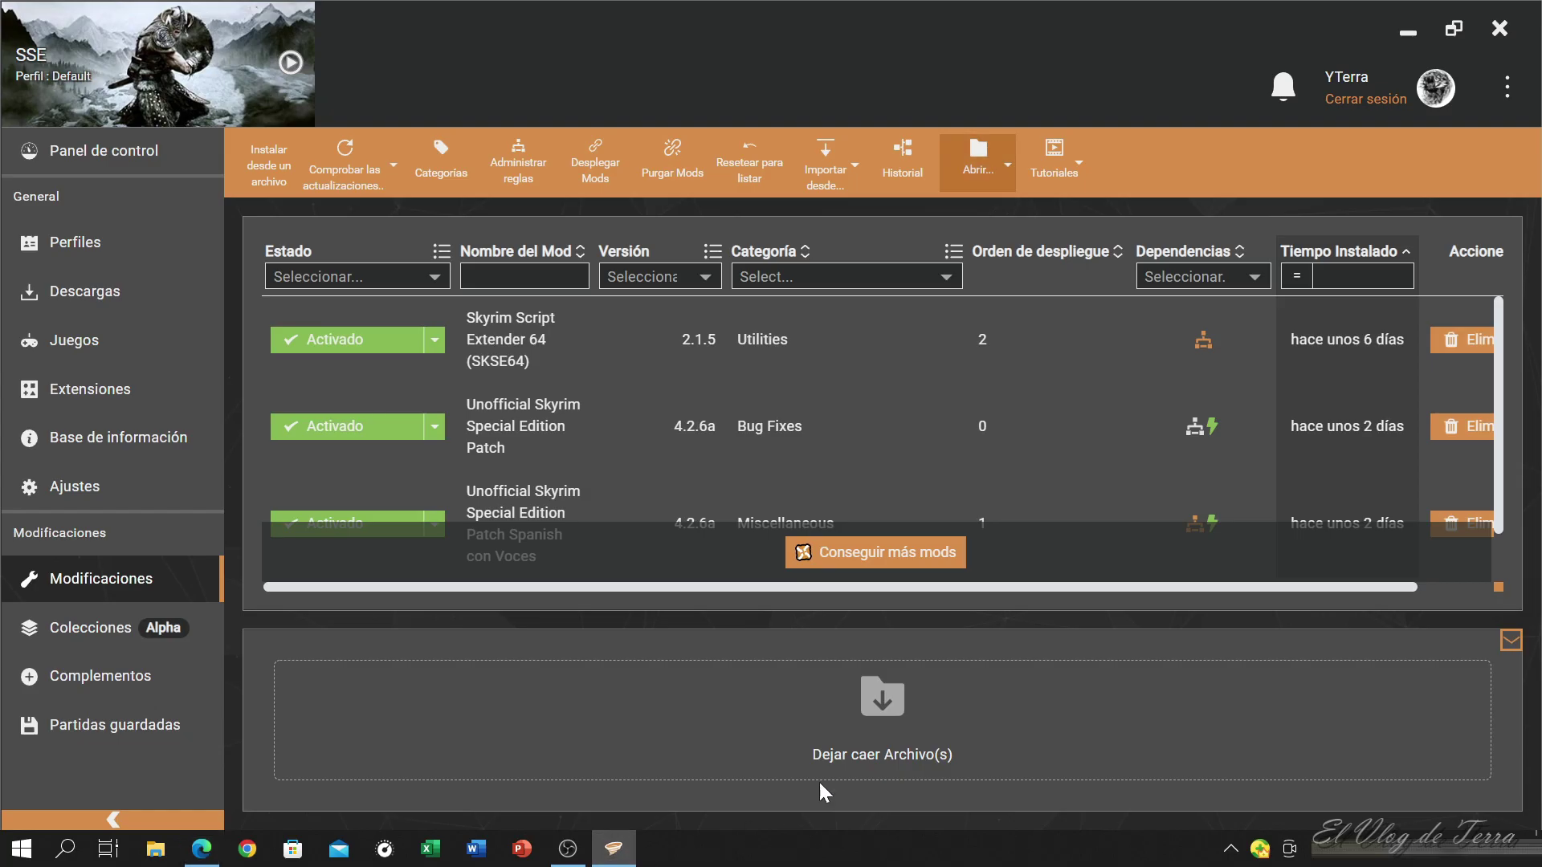
click(1001, 184)
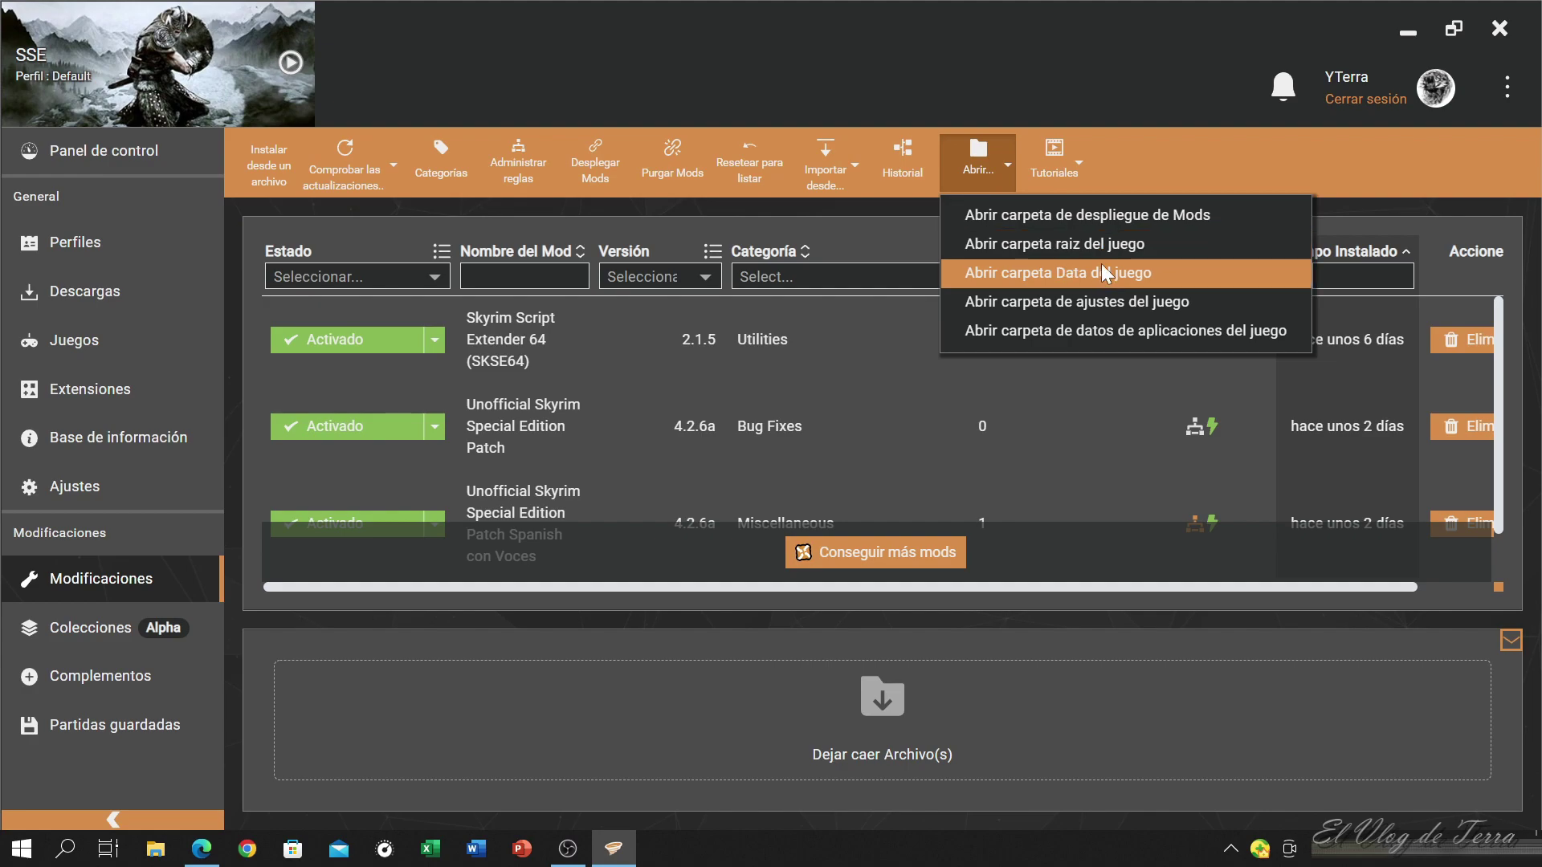
click(1084, 214)
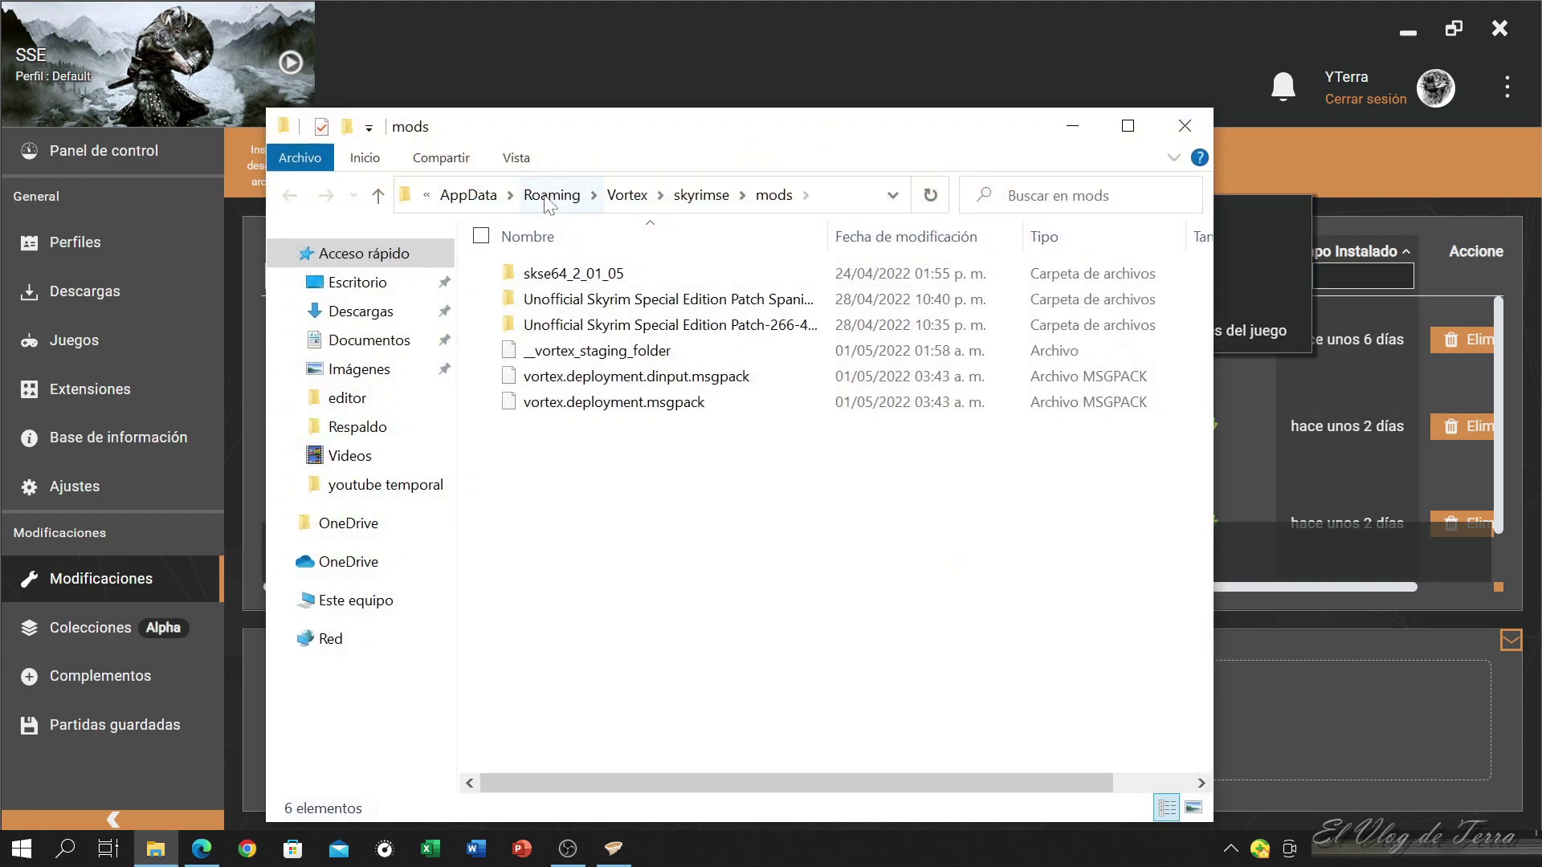
click(626, 201)
double_click(572, 317)
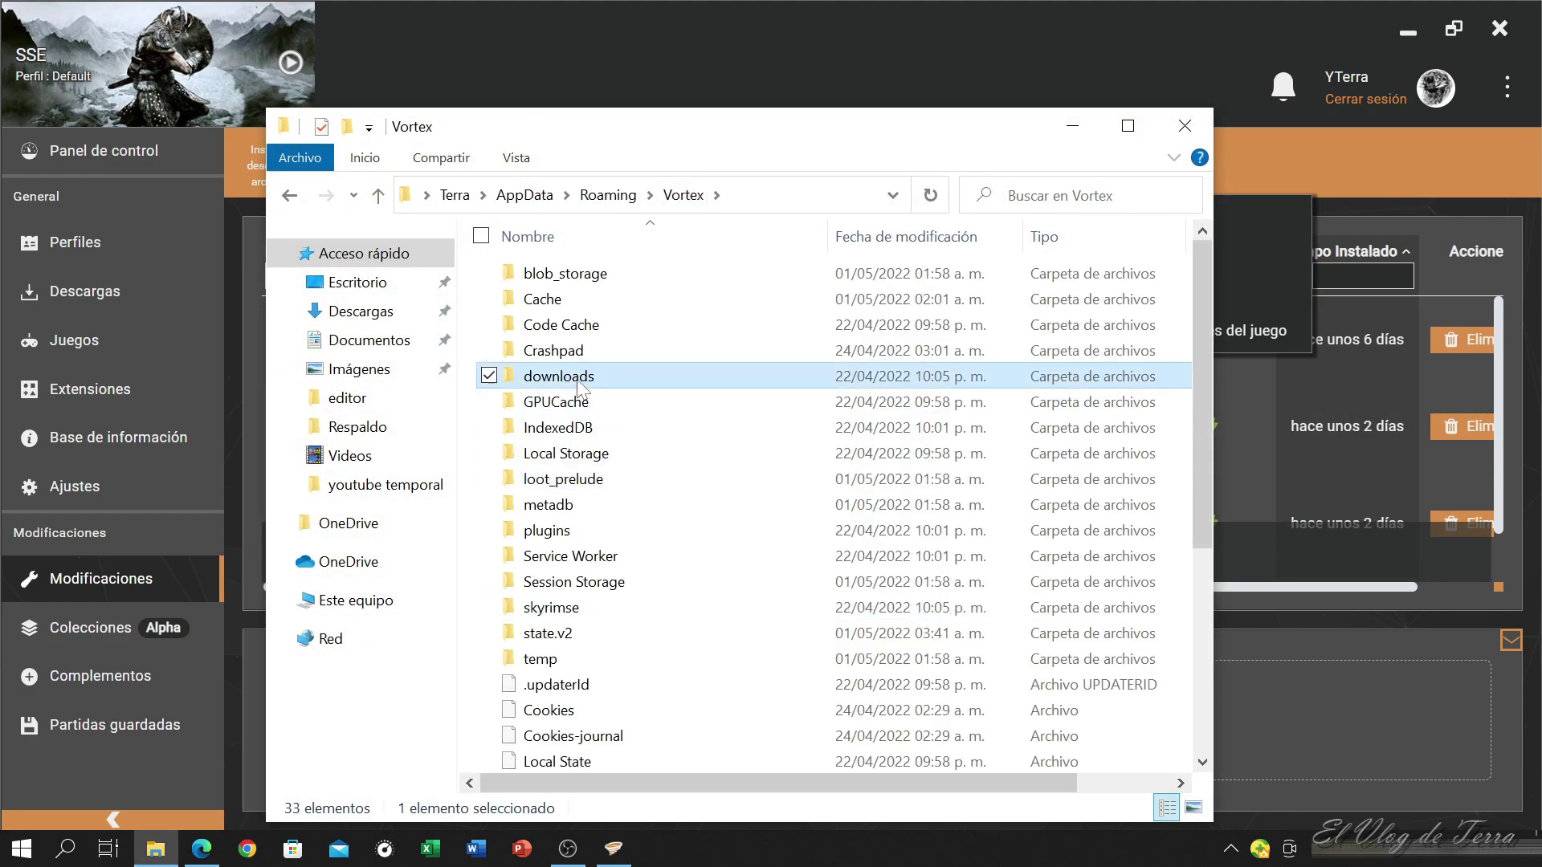
double_click(551, 299)
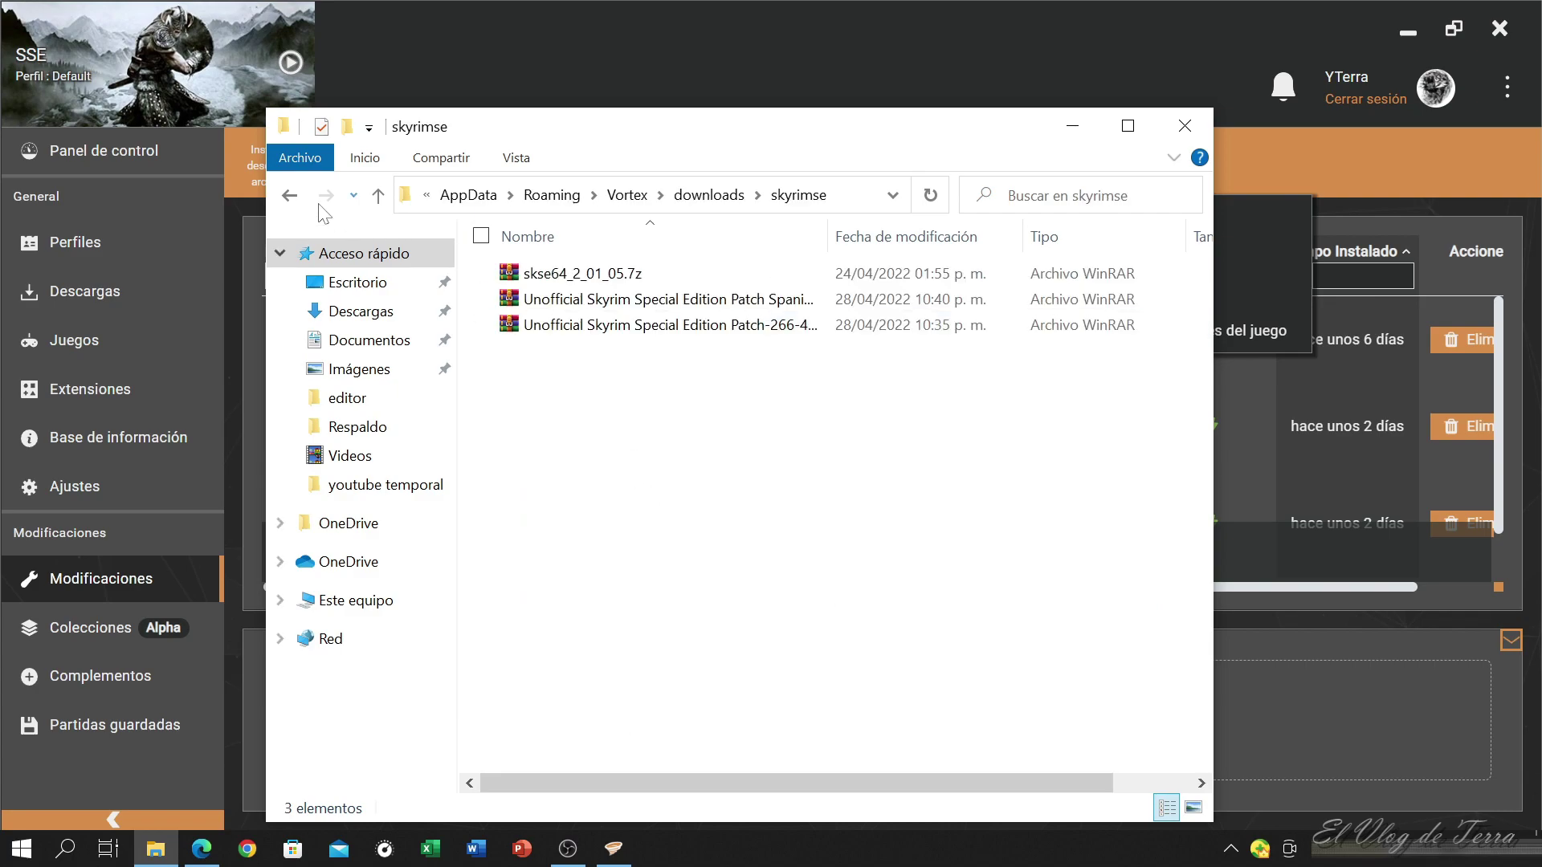
Go back to the downloads folder, show the options available for the skyrimse folder, and close the window.
click(289, 197)
right_click(528, 300)
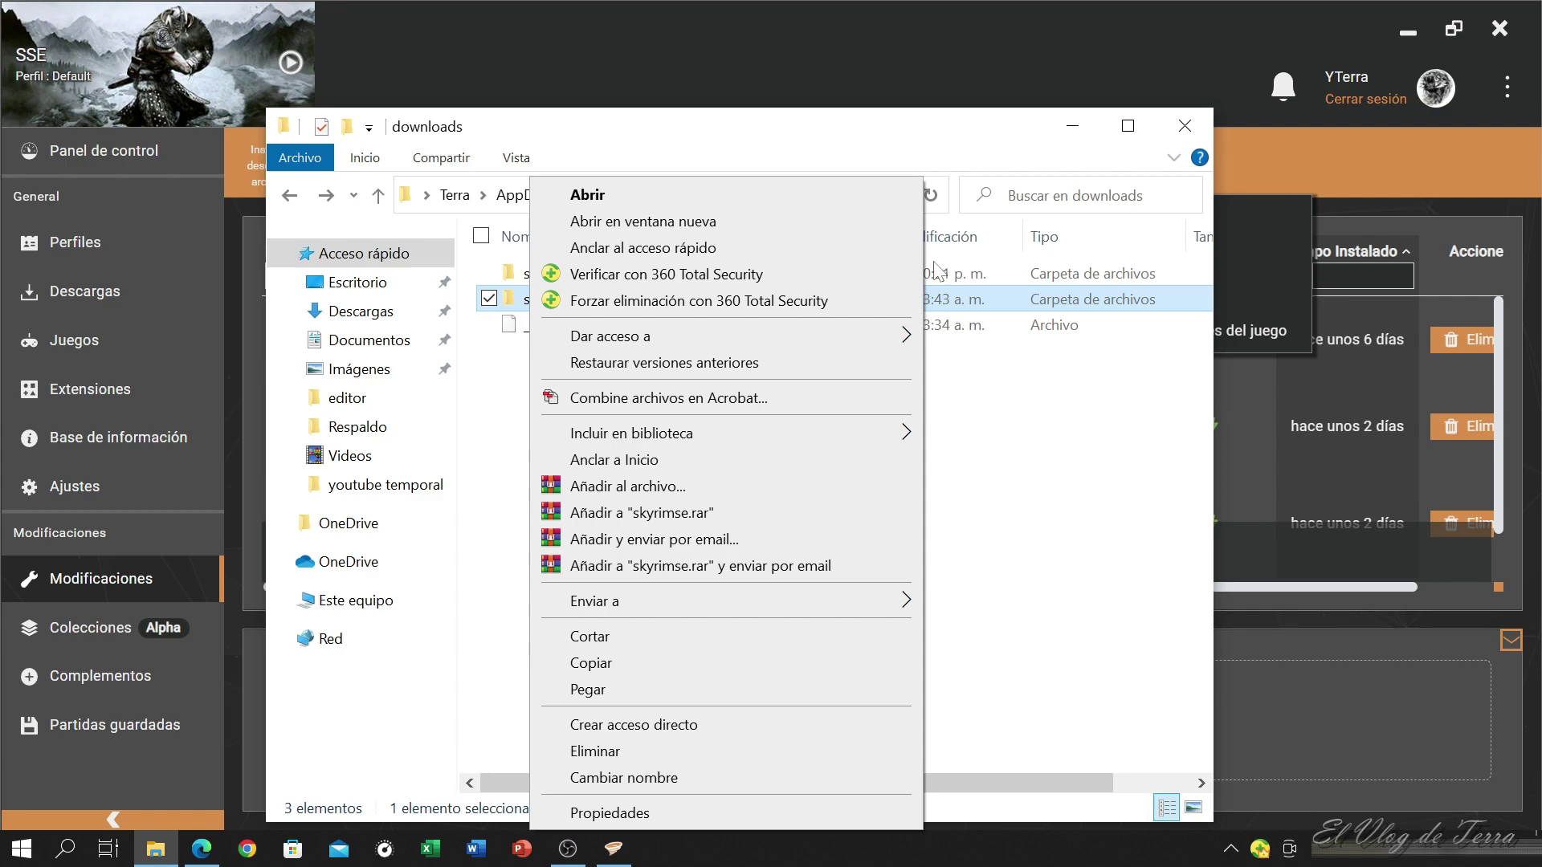
click(729, 140)
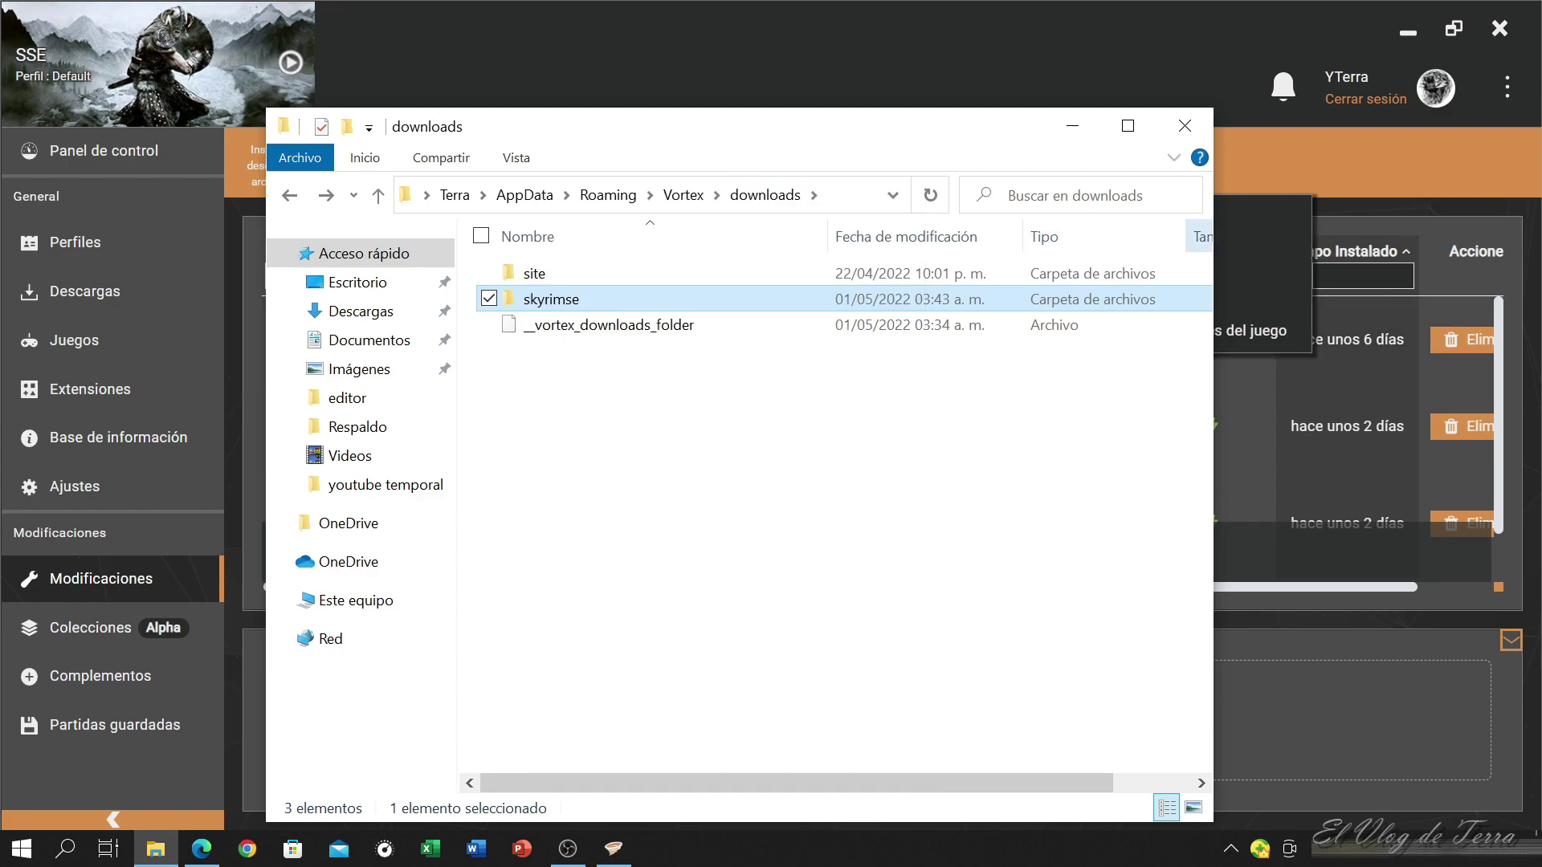
click(1185, 128)
click(971, 178)
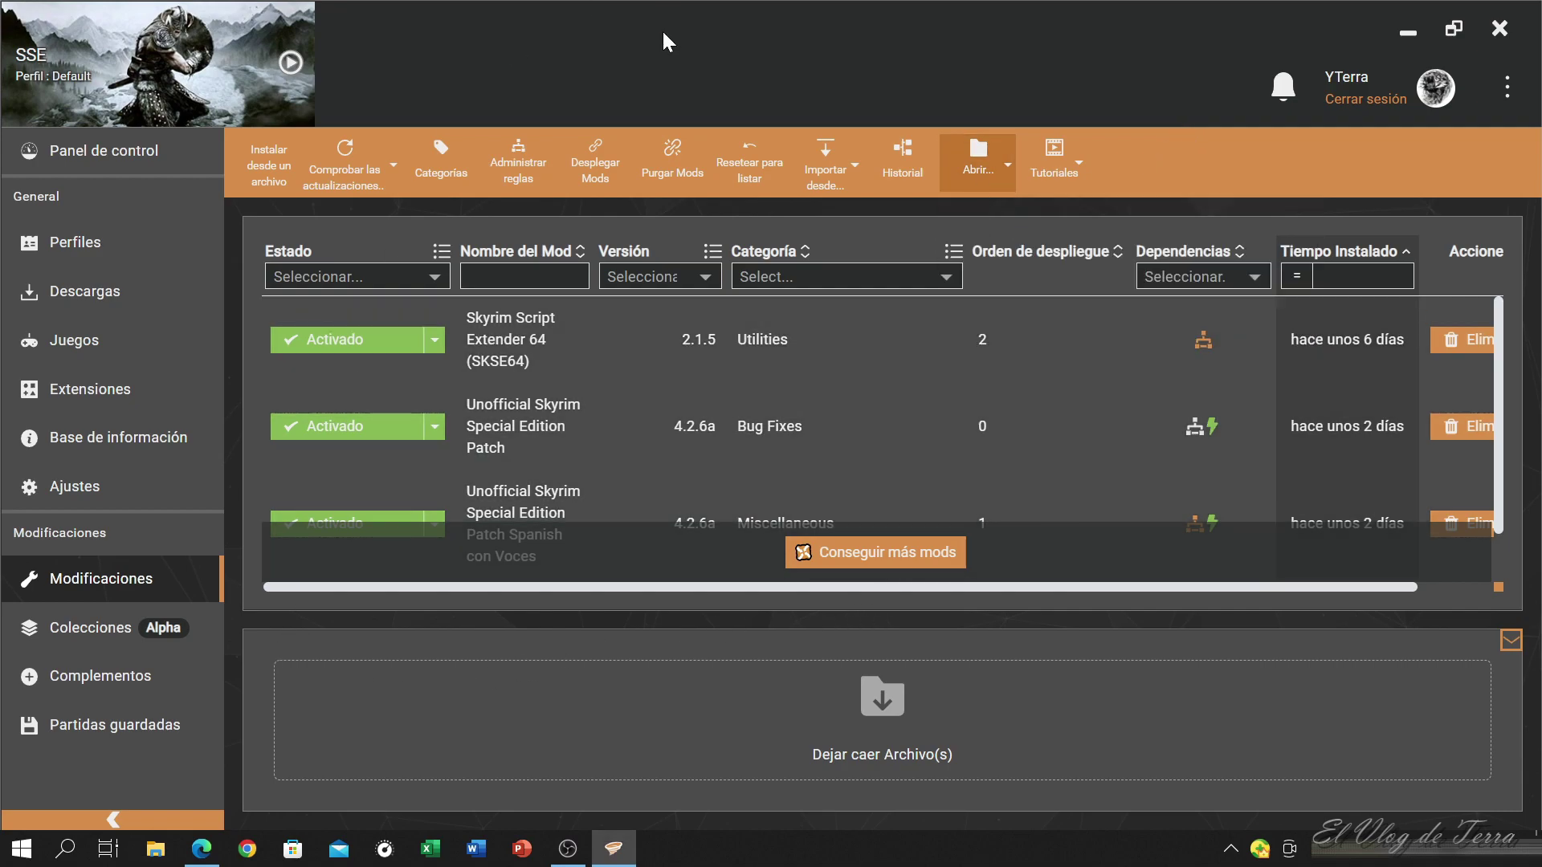
Switch to the browser and show the Skyrim SE - CÓMO EMPEZAR A MODIFICAR playlist and the Vortex tutorial video.
click(201, 848)
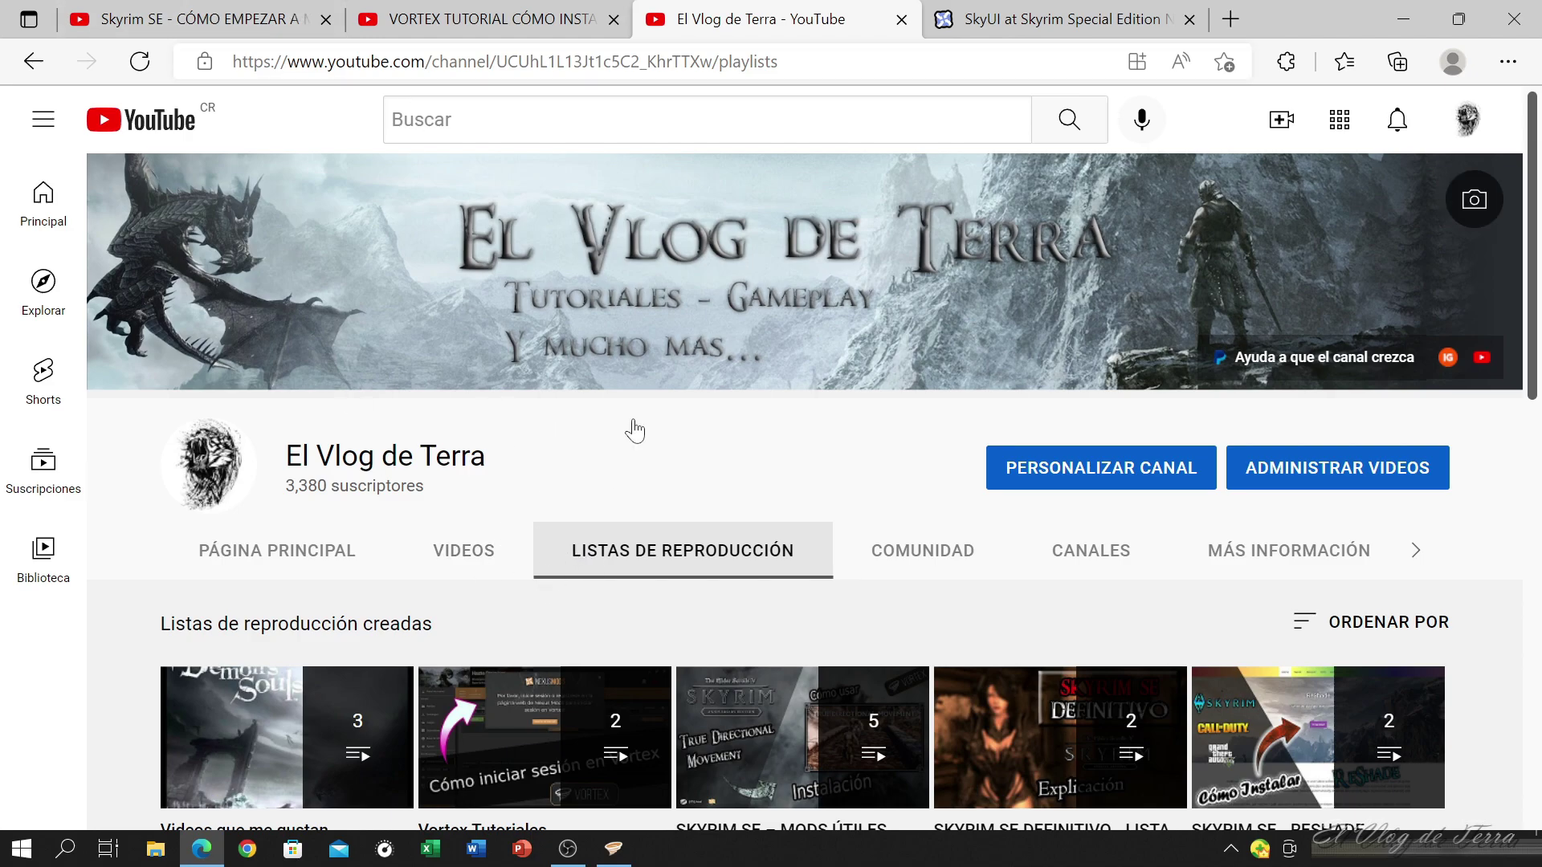
click(285, 9)
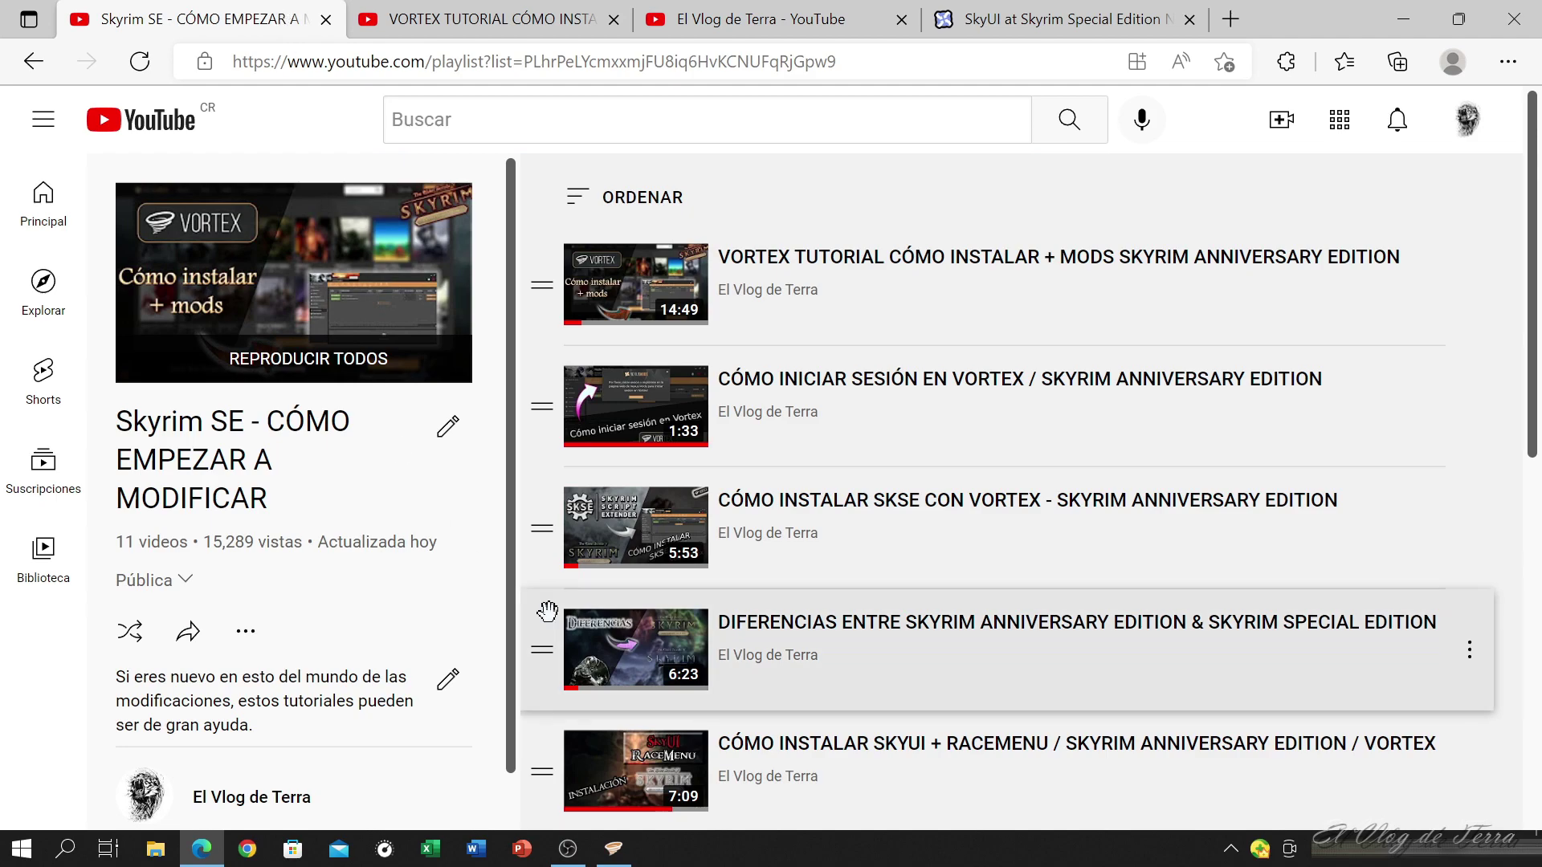
click(530, 9)
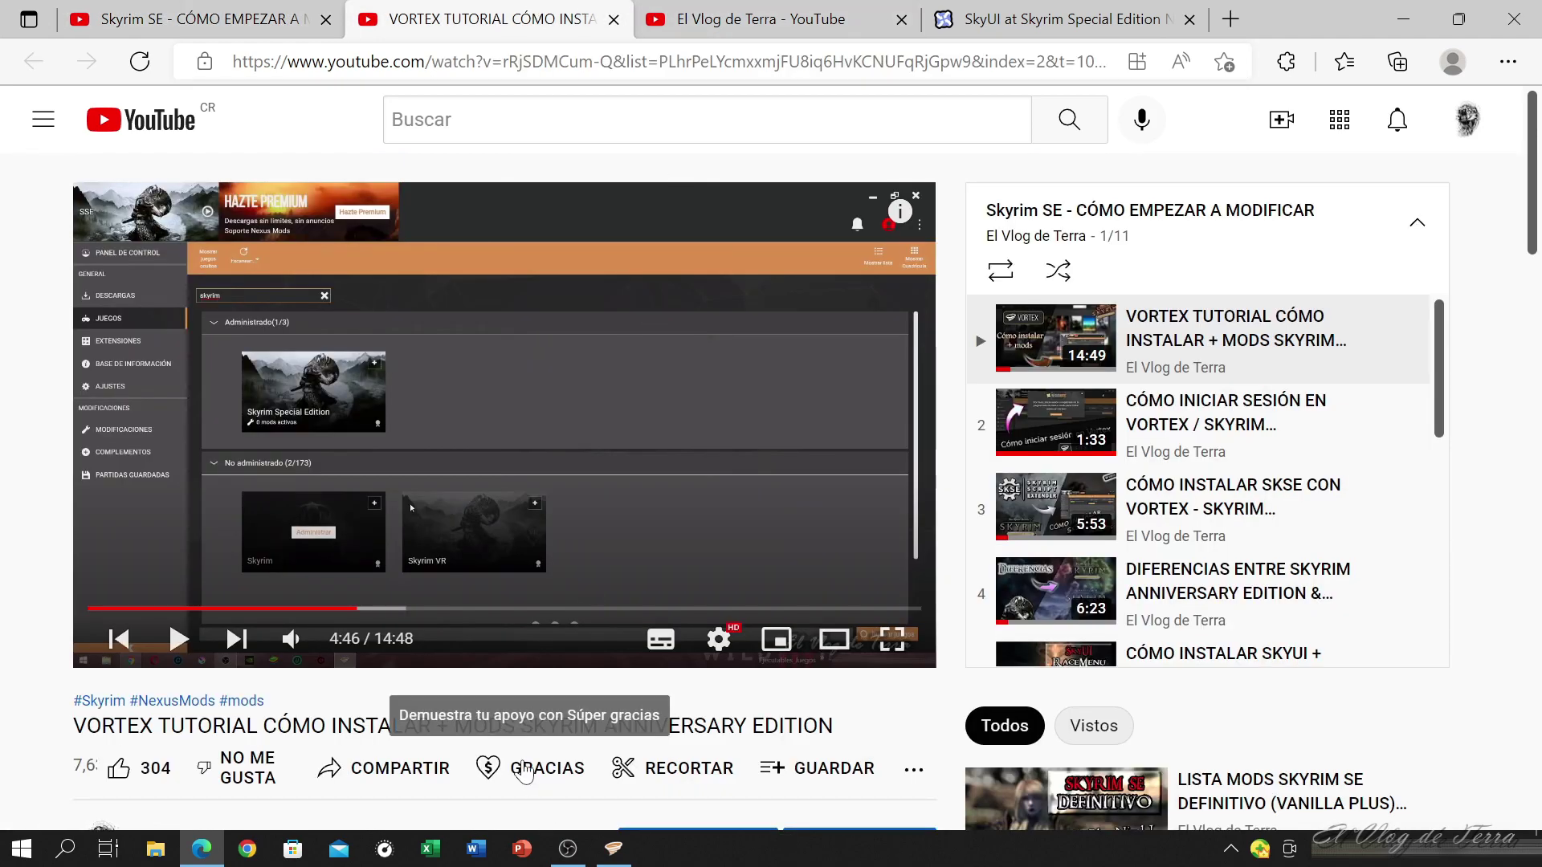